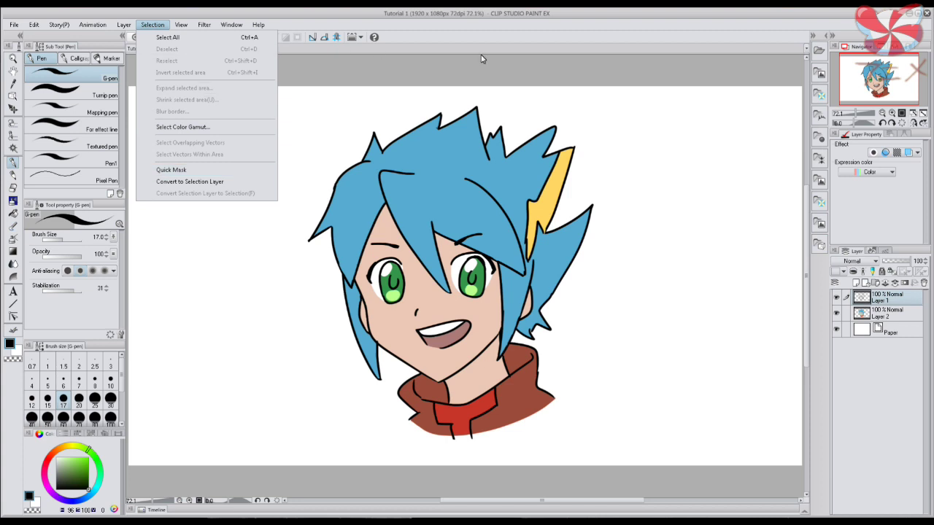
# Draw a rectangular marquee around the whole character's head and clear the selection
pyautogui.click(13, 122)
pyautogui.click(65, 78)
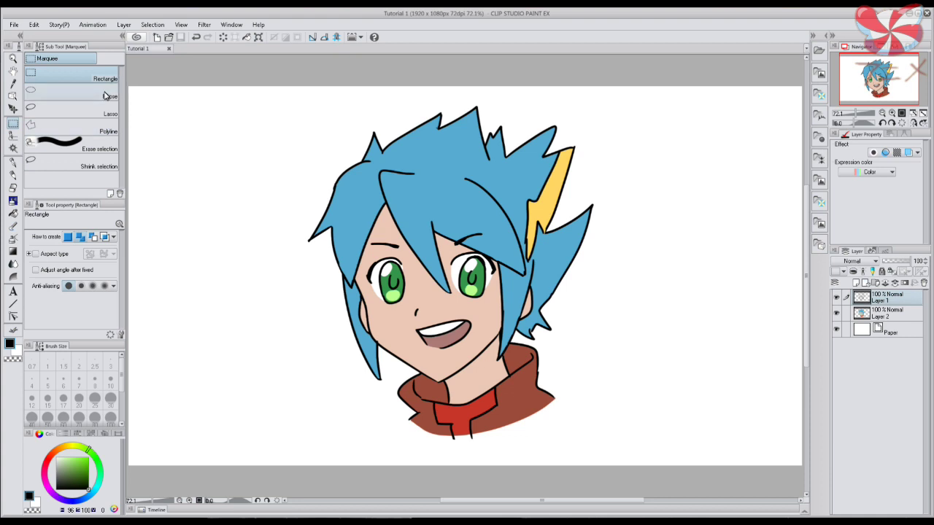
pyautogui.click(13, 138)
pyautogui.click(13, 123)
pyautogui.moveTo(275, 96); pyautogui.dragTo(626, 445)
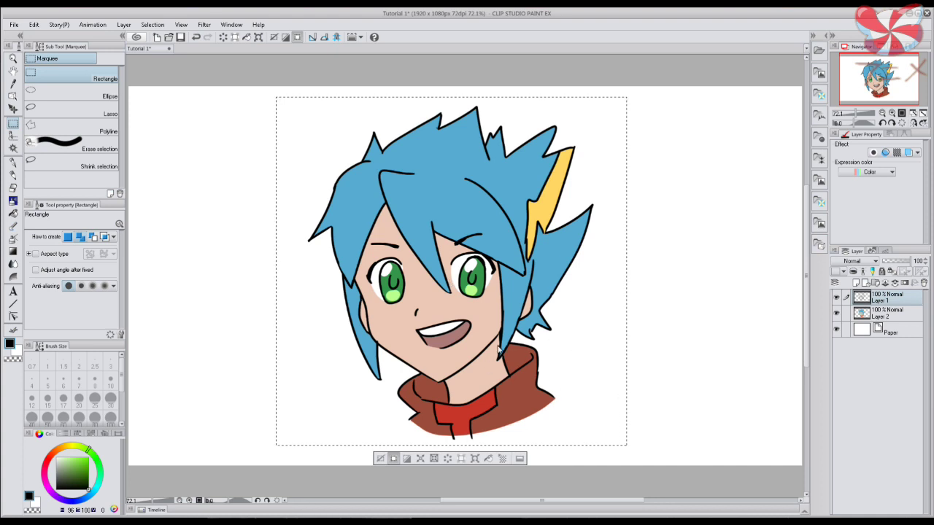
pyautogui.click(380, 458)
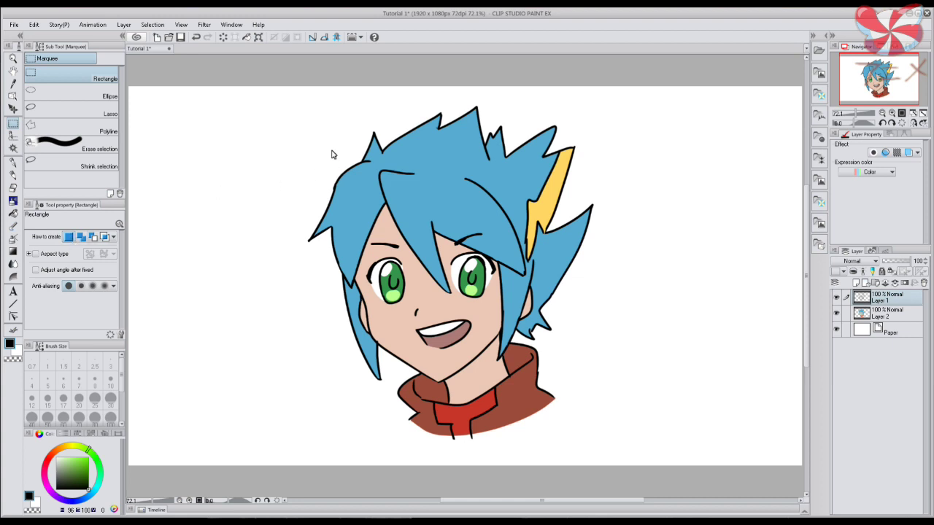
# Draw successive new rectangular selections over the whole head, its two sides and the hair, each replacing the last, and deselect
pyautogui.moveTo(295, 103); pyautogui.dragTo(607, 441)
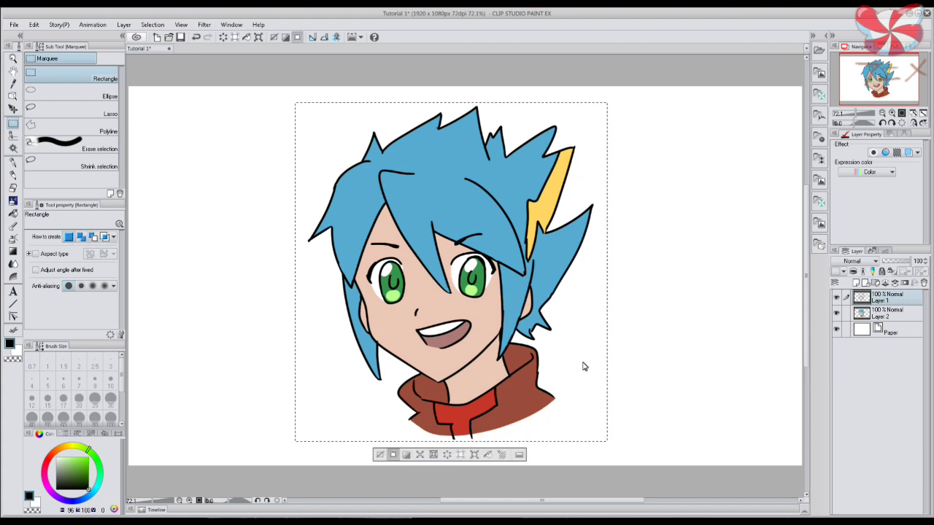
pyautogui.moveTo(291, 101); pyautogui.dragTo(510, 454)
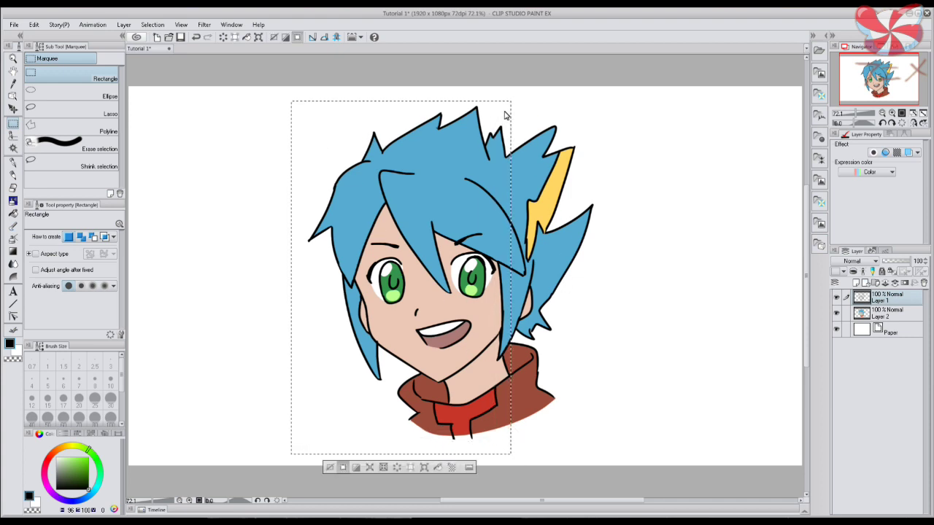
pyautogui.moveTo(593, 110); pyautogui.dragTo(465, 454)
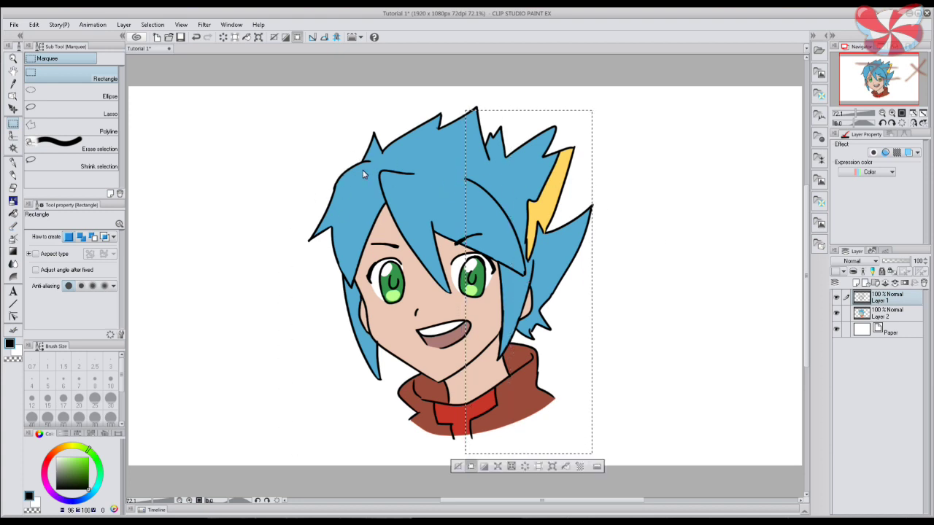
pyautogui.click(457, 467)
pyautogui.moveTo(296, 165); pyautogui.dragTo(381, 280)
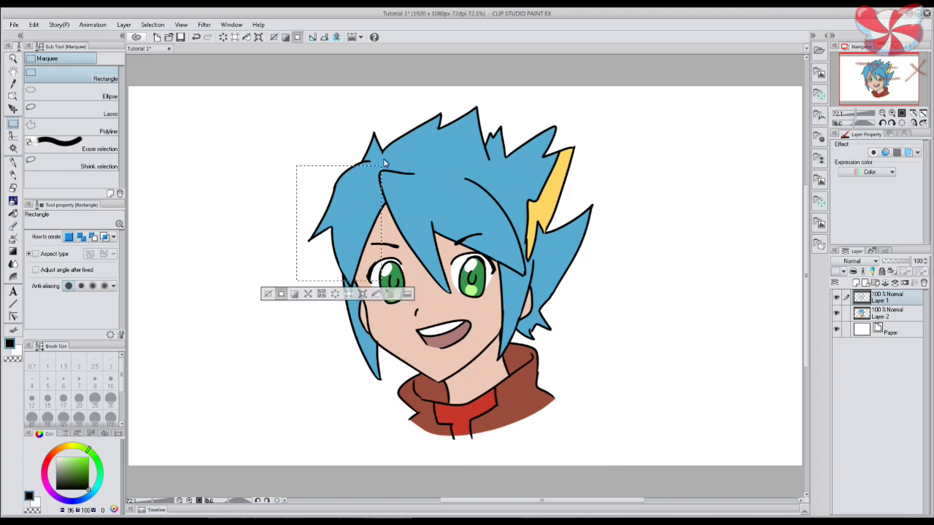
pyautogui.moveTo(335, 130); pyautogui.dragTo(452, 207)
pyautogui.click(324, 221)
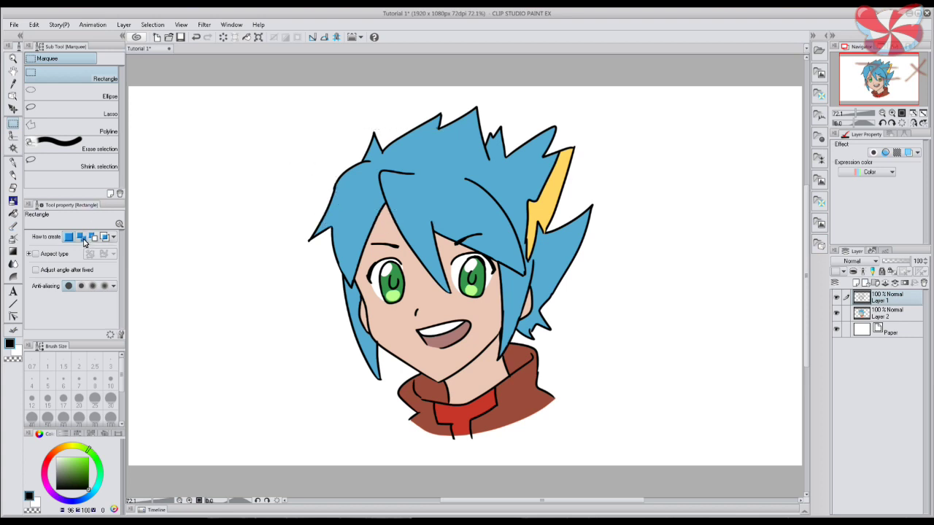
# Combine overlapping rectangular selections in add mode to cover both halves of the head, and clear the combined selection
pyautogui.moveTo(304, 90); pyautogui.dragTo(469, 448)
pyautogui.moveTo(576, 435); pyautogui.dragTo(405, 277)
pyautogui.moveTo(463, 96); pyautogui.dragTo(600, 438)
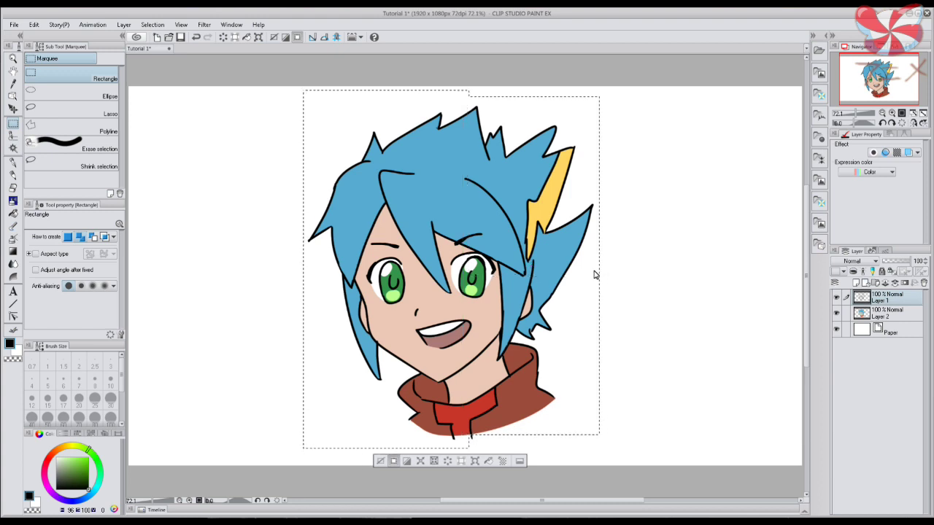
pyautogui.click(379, 463)
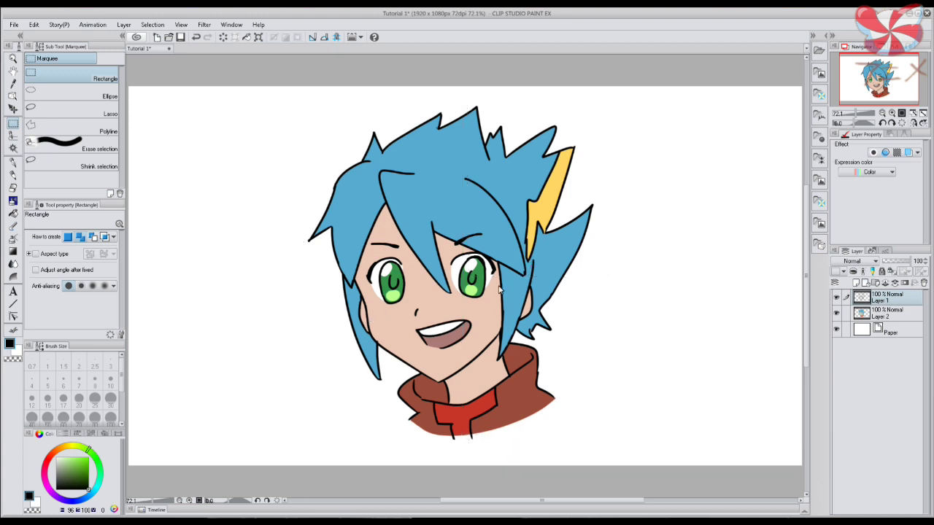
# Outline the hair spikes with the Lasso, add a large freehand loop around the face, and deselect
pyautogui.click(95, 111)
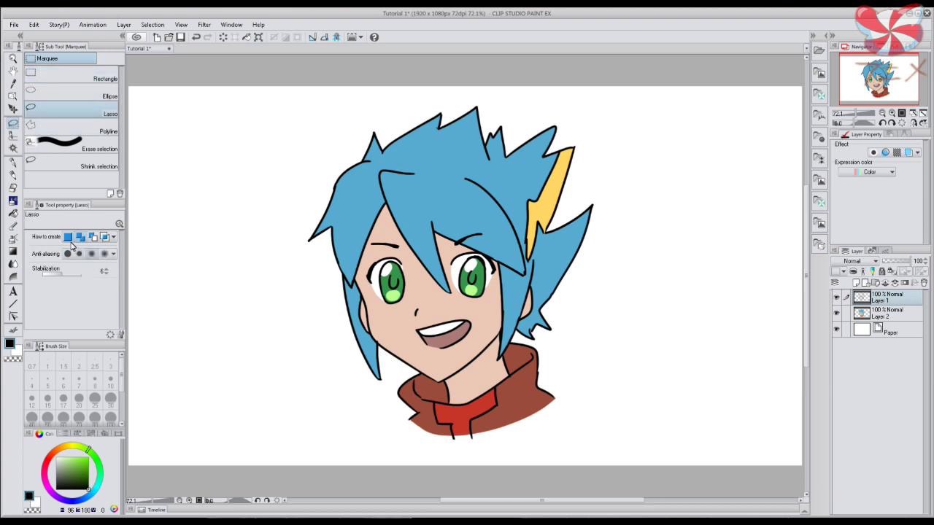
pyautogui.moveTo(370, 122)
pyautogui.mouseDown()
pyautogui.moveTo(427, 345)
pyautogui.moveTo(518, 155)
pyautogui.moveTo(516, 136)
pyautogui.mouseUp()
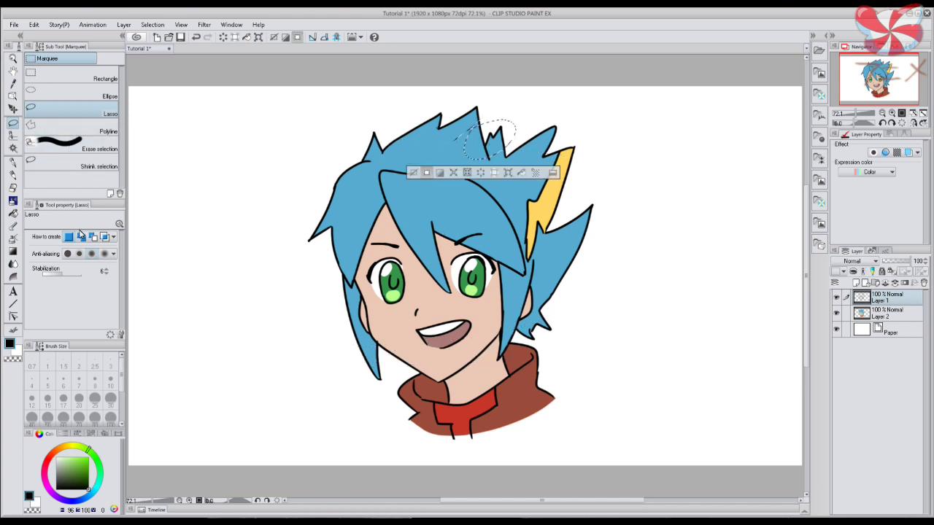
pyautogui.moveTo(335, 134)
pyautogui.mouseDown()
pyautogui.moveTo(308, 417)
pyautogui.moveTo(292, 228)
pyautogui.mouseUp()
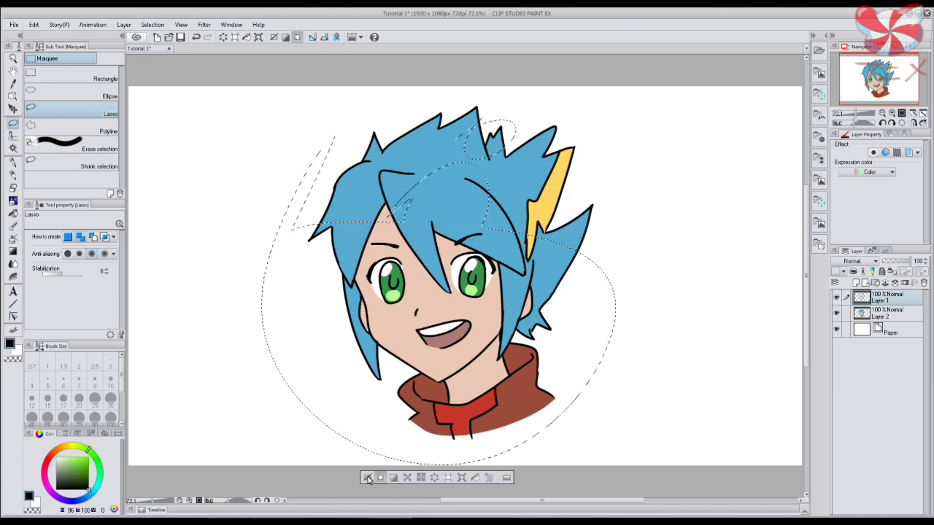
pyautogui.click(367, 477)
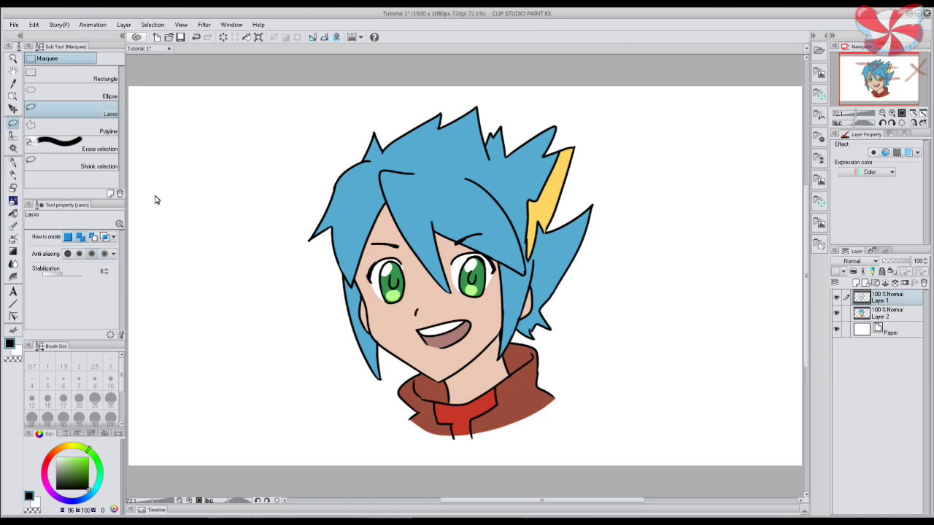
# Paint selections with the Selection pen down the head and across the hair tip in new-selection mode, and deselect
pyautogui.click(12, 136)
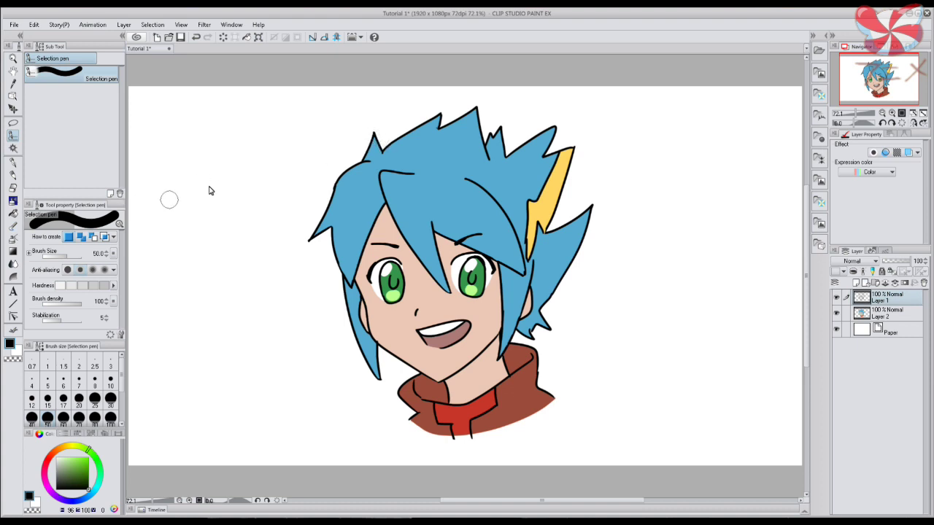
pyautogui.moveTo(373, 136)
pyautogui.mouseDown()
pyautogui.moveTo(384, 131)
pyautogui.moveTo(284, 219)
pyautogui.moveTo(307, 248)
pyautogui.moveTo(376, 208)
pyautogui.moveTo(335, 350)
pyautogui.moveTo(416, 286)
pyautogui.moveTo(376, 387)
pyautogui.moveTo(387, 427)
pyautogui.mouseUp()
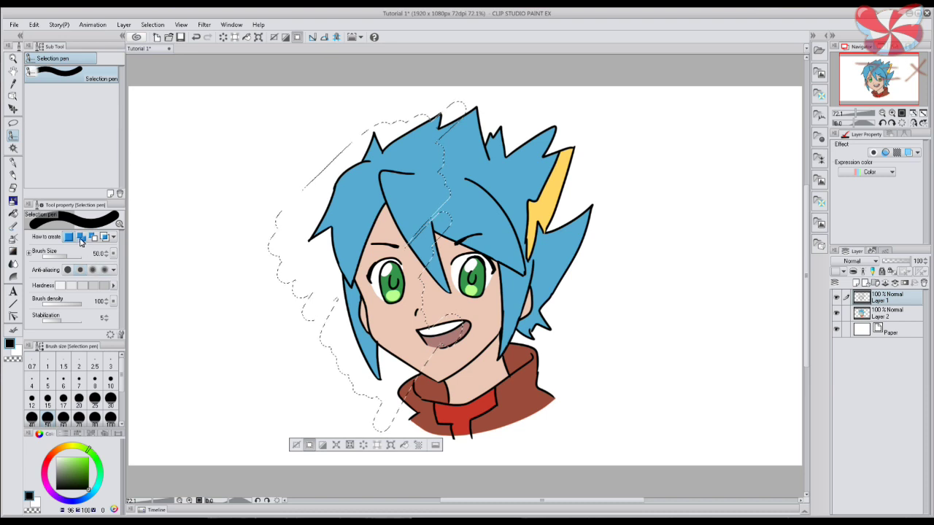
pyautogui.moveTo(494, 99)
pyautogui.mouseDown()
pyautogui.moveTo(438, 126)
pyautogui.moveTo(425, 144)
pyautogui.mouseUp()
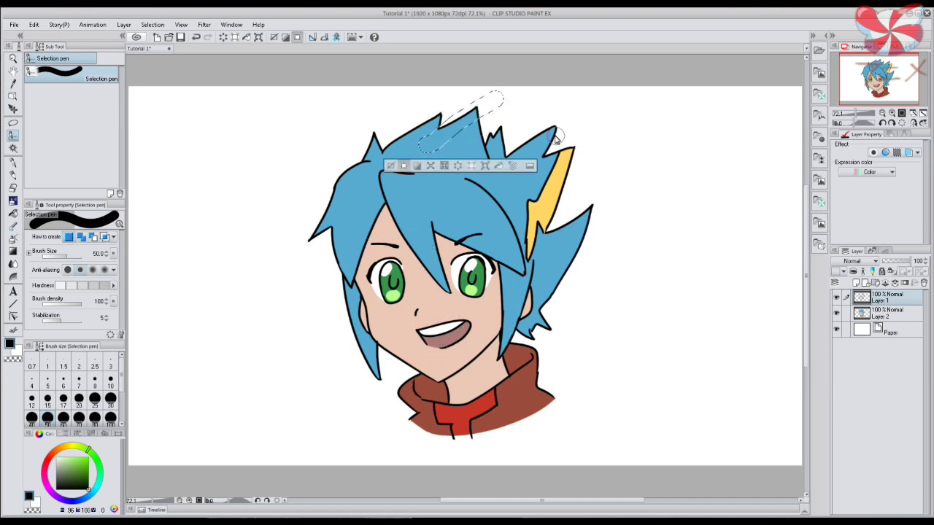
pyautogui.click(391, 167)
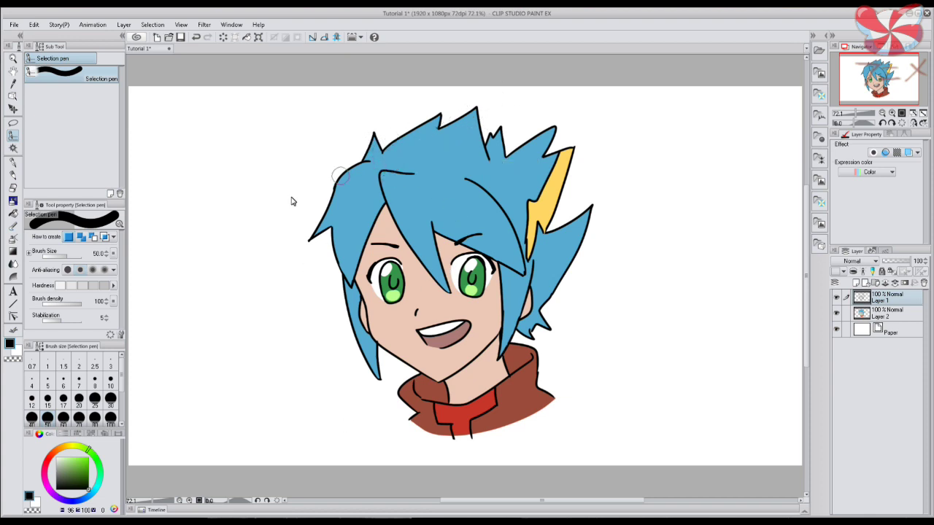
# Build up one selection over the hair, face and neck with added Selection pen strokes, and clear it
pyautogui.moveTo(514, 110)
pyautogui.mouseDown()
pyautogui.moveTo(397, 143)
pyautogui.moveTo(500, 129)
pyautogui.moveTo(461, 160)
pyautogui.mouseUp()
pyautogui.moveTo(360, 207)
pyautogui.mouseDown()
pyautogui.moveTo(290, 247)
pyautogui.moveTo(302, 241)
pyautogui.mouseUp()
pyautogui.moveTo(377, 226)
pyautogui.mouseDown()
pyautogui.moveTo(334, 285)
pyautogui.moveTo(260, 284)
pyautogui.moveTo(463, 232)
pyautogui.moveTo(419, 284)
pyautogui.moveTo(293, 356)
pyautogui.moveTo(573, 251)
pyautogui.mouseUp()
pyautogui.moveTo(542, 289)
pyautogui.mouseDown()
pyautogui.moveTo(496, 324)
pyautogui.moveTo(543, 294)
pyautogui.mouseUp()
pyautogui.moveTo(501, 384); pyautogui.dragTo(481, 398)
pyautogui.moveTo(402, 384)
pyautogui.mouseDown()
pyautogui.moveTo(458, 340)
pyautogui.moveTo(454, 394)
pyautogui.mouseUp()
pyautogui.click(392, 384)
pyautogui.moveTo(447, 344); pyautogui.dragTo(459, 352)
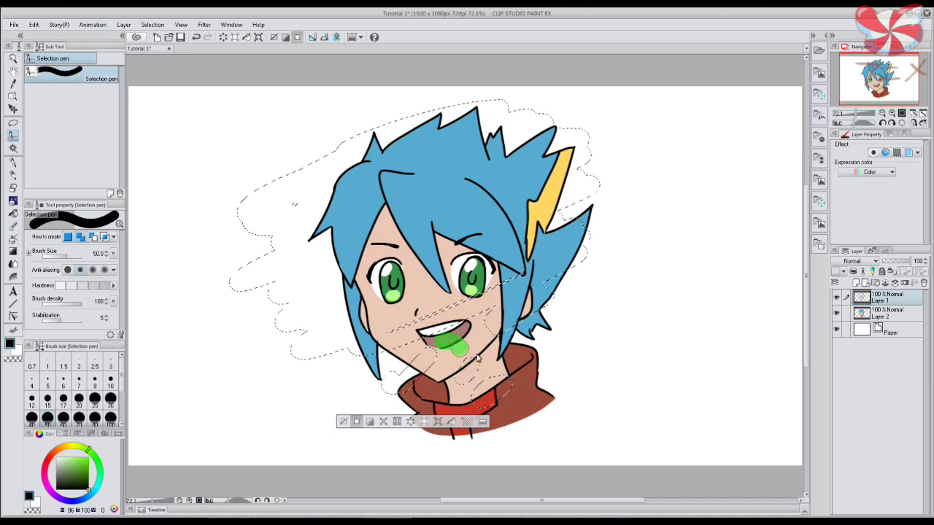
pyautogui.click(503, 362)
pyautogui.click(503, 403)
pyautogui.click(521, 384)
pyautogui.click(346, 455)
pyautogui.moveTo(266, 298); pyautogui.dragTo(250, 301)
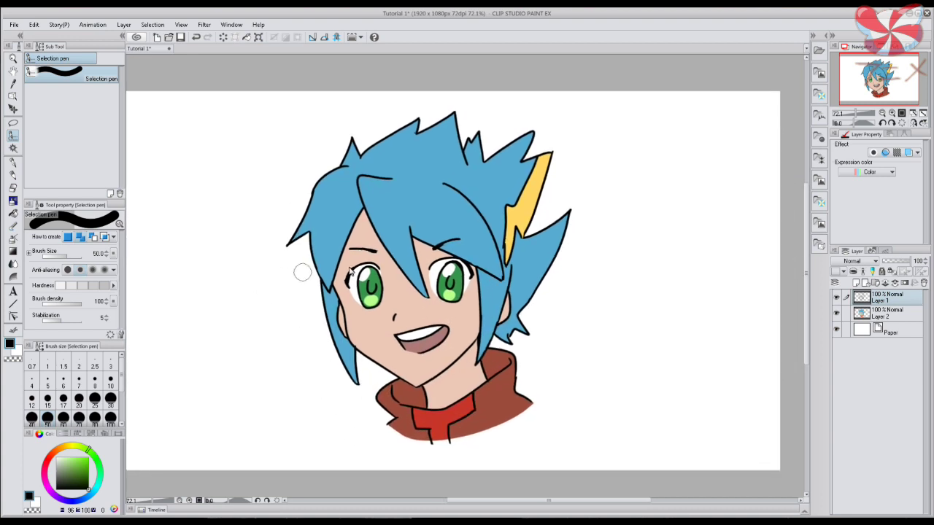
pyautogui.moveTo(547, 357); pyautogui.dragTo(546, 347)
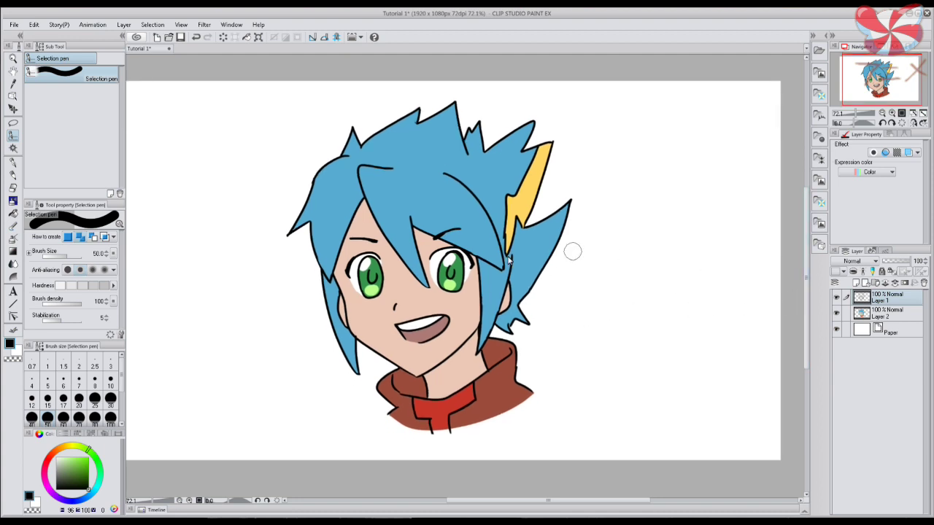
pyautogui.moveTo(379, 296); pyautogui.dragTo(379, 290)
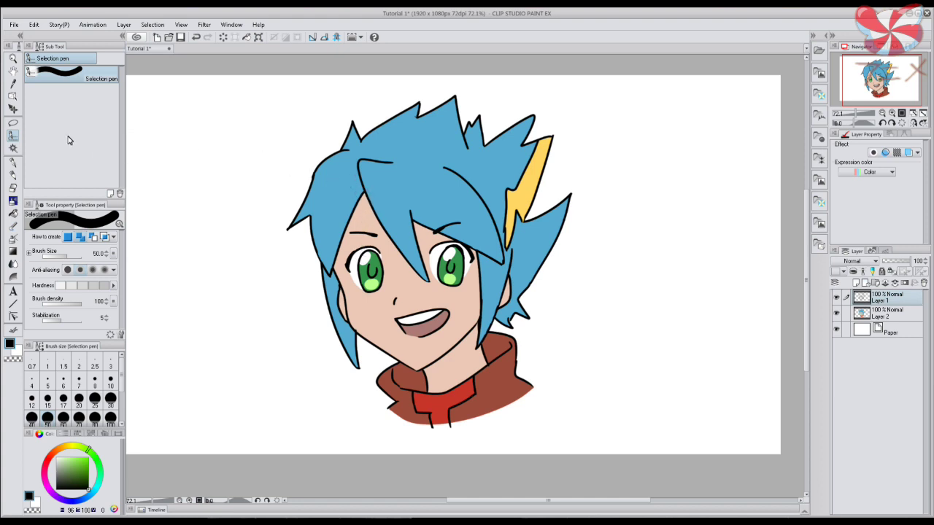
# Select the main blue hair area with Auto select, referring to other layers
pyautogui.click(13, 148)
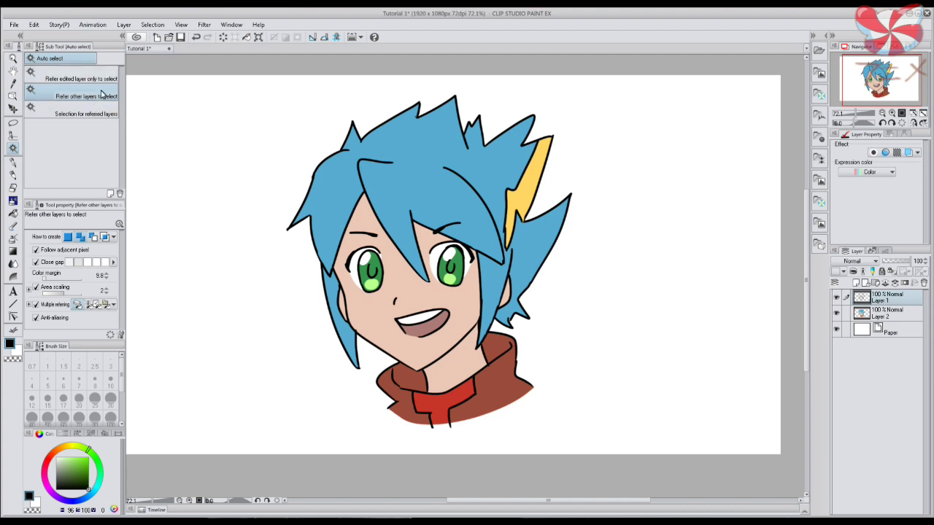
pyautogui.moveTo(423, 320); pyautogui.dragTo(421, 310)
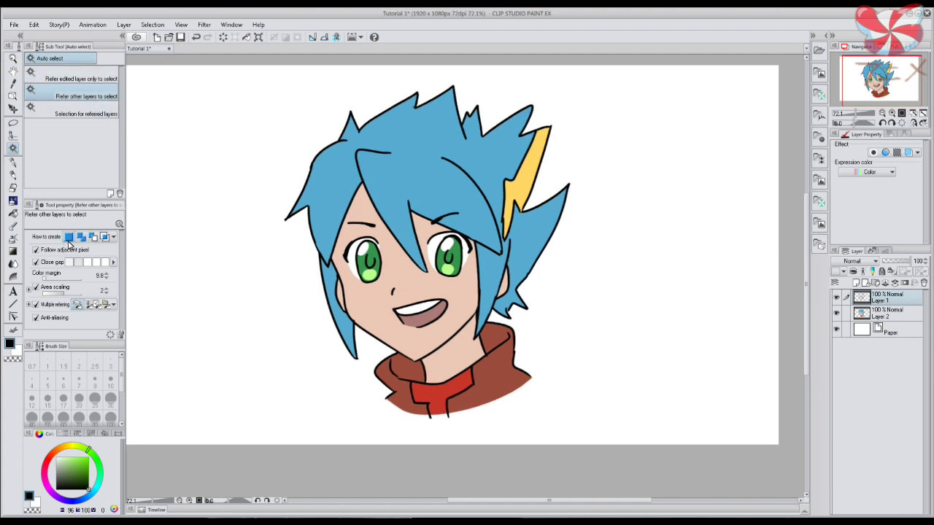
pyautogui.moveTo(438, 237); pyautogui.dragTo(447, 237)
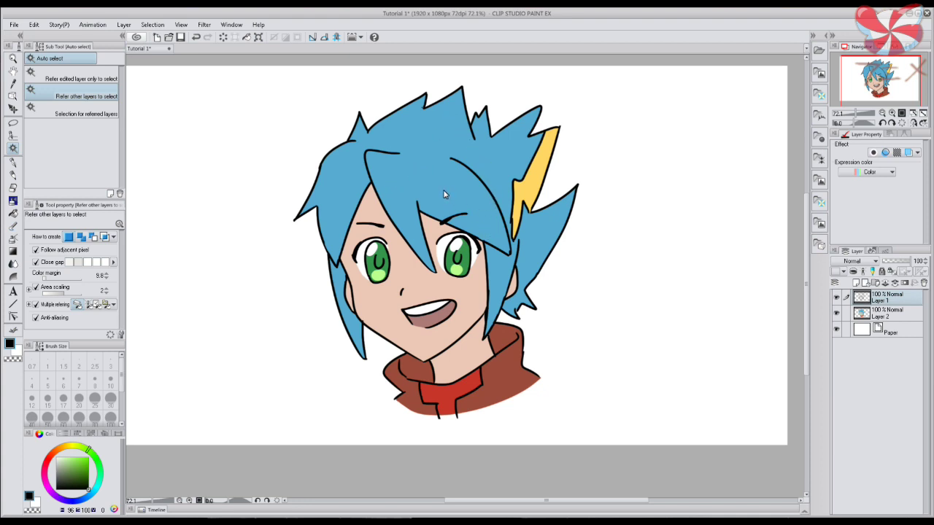
pyautogui.click(388, 175)
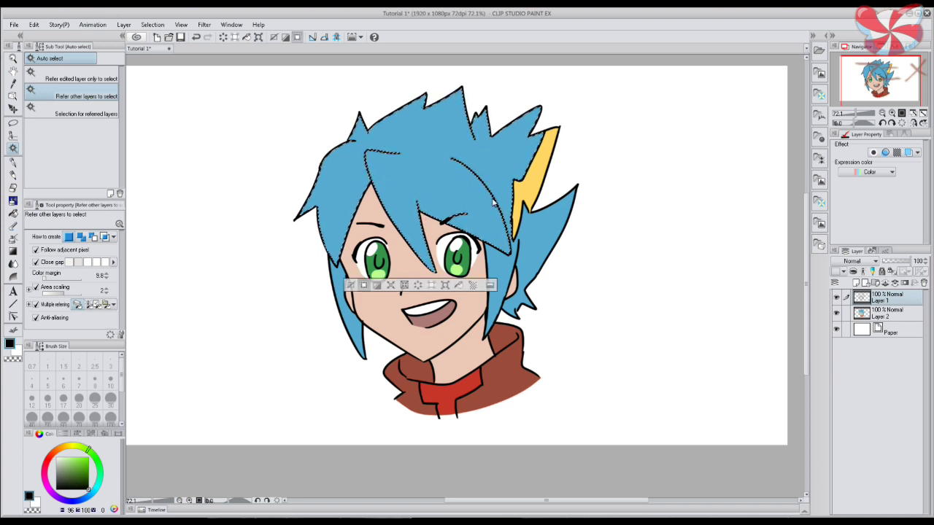
# Add the blue side locks beside the face to the hair selection with Auto select, and clear the whole selection
pyautogui.scroll(5, 514, 259)
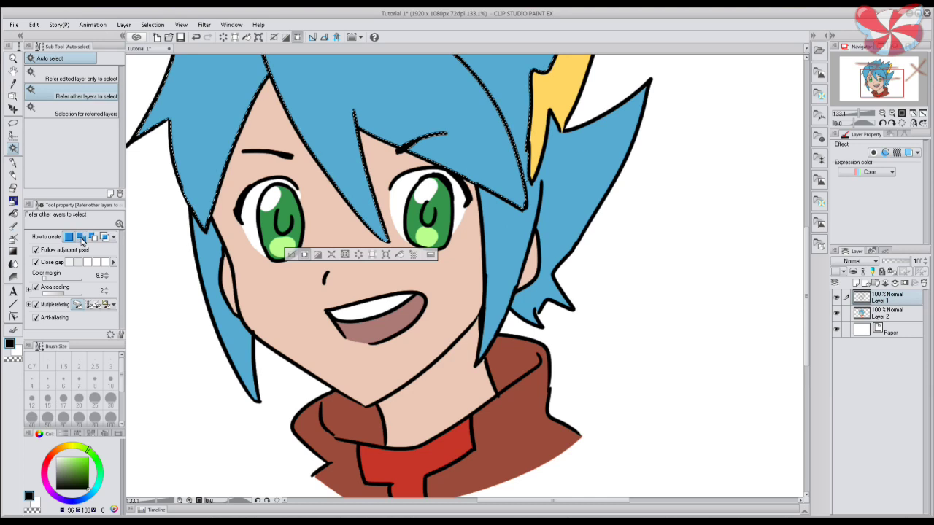
pyautogui.keyDown('shift'); pyautogui.click(215, 264); pyautogui.keyUp('shift')
pyautogui.keyDown('shift'); pyautogui.click(544, 251); pyautogui.keyUp('shift')
pyautogui.moveTo(584, 236); pyautogui.dragTo(622, 240)
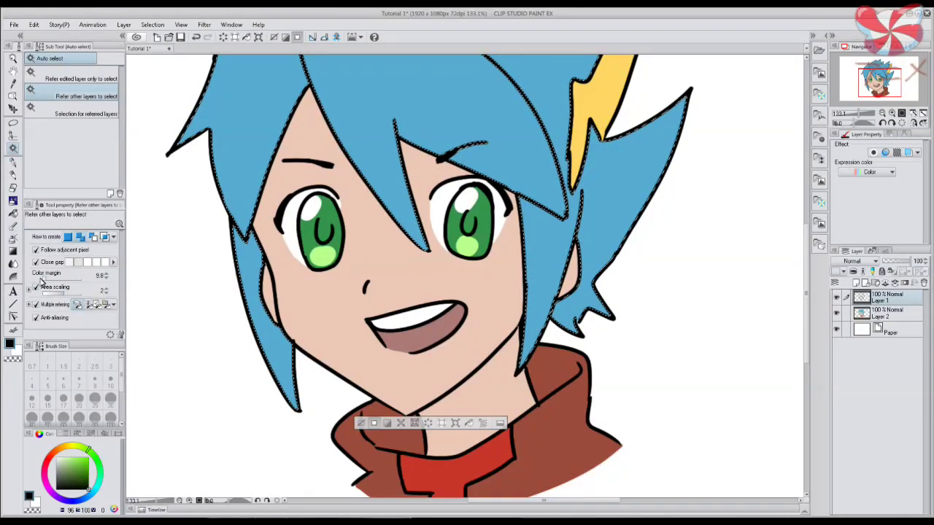
pyautogui.click(361, 423)
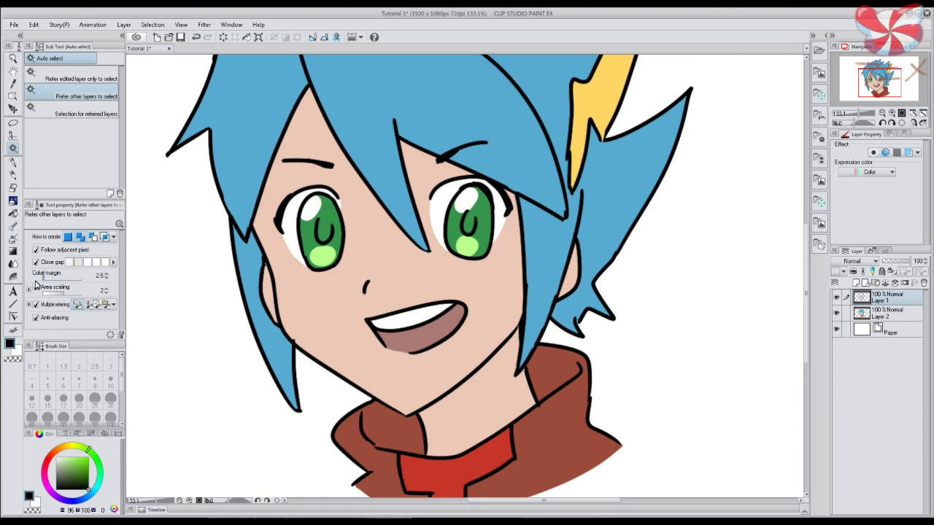
# Auto-select the main blue hair area with the color margin set to 0.0, and deselect it
pyautogui.scroll(3, 277, 153)
pyautogui.click(259, 158)
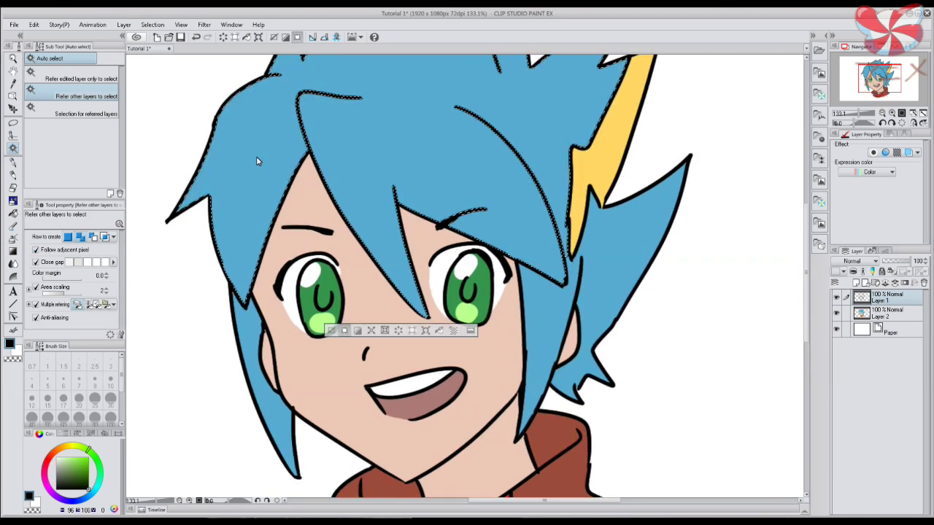
pyautogui.scroll(1, 259, 164)
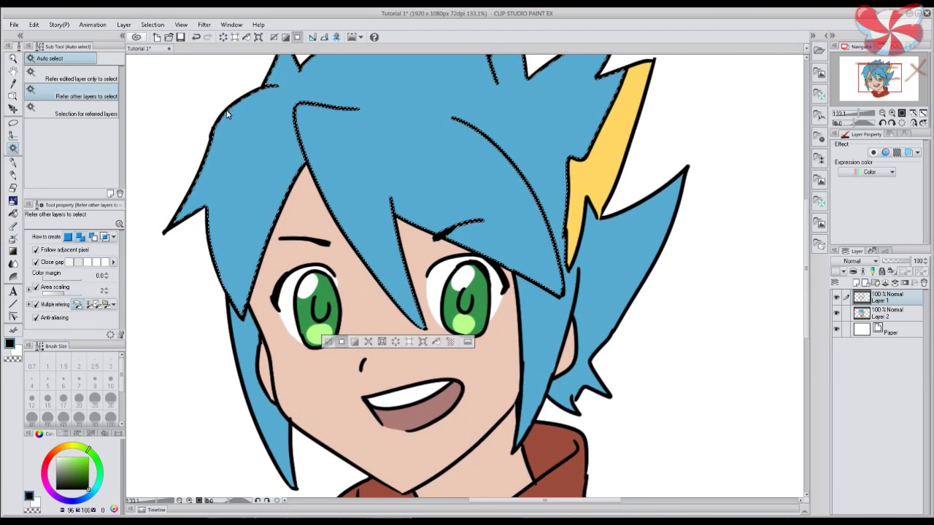
pyautogui.click(328, 341)
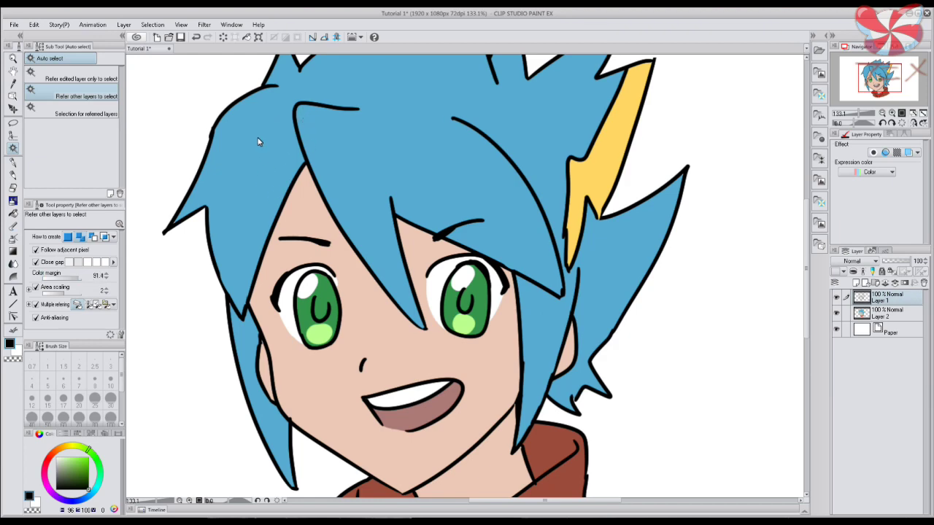
# Auto-select the whole character from inside its figure with the color margin set to 91.4, and clear the selection
pyautogui.scroll(-3, 463, 375)
pyautogui.click(403, 342)
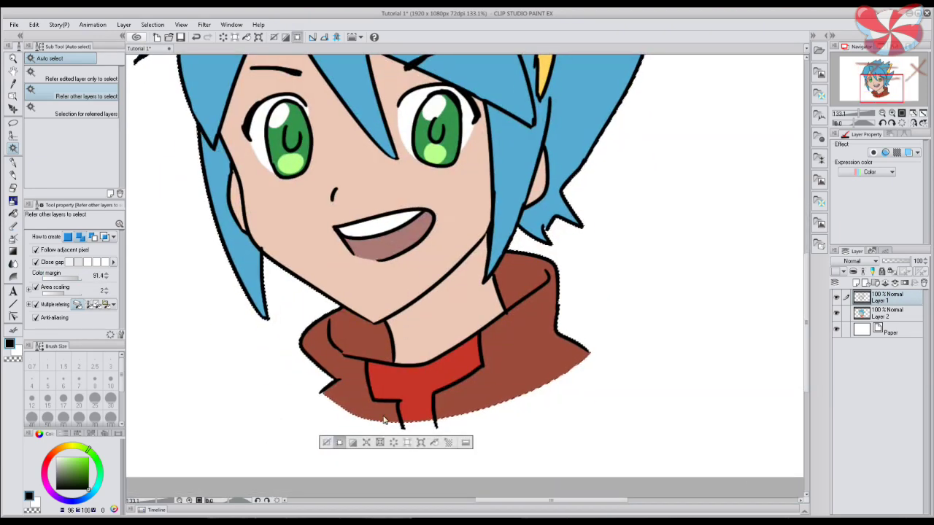
pyautogui.scroll(3, 387, 297)
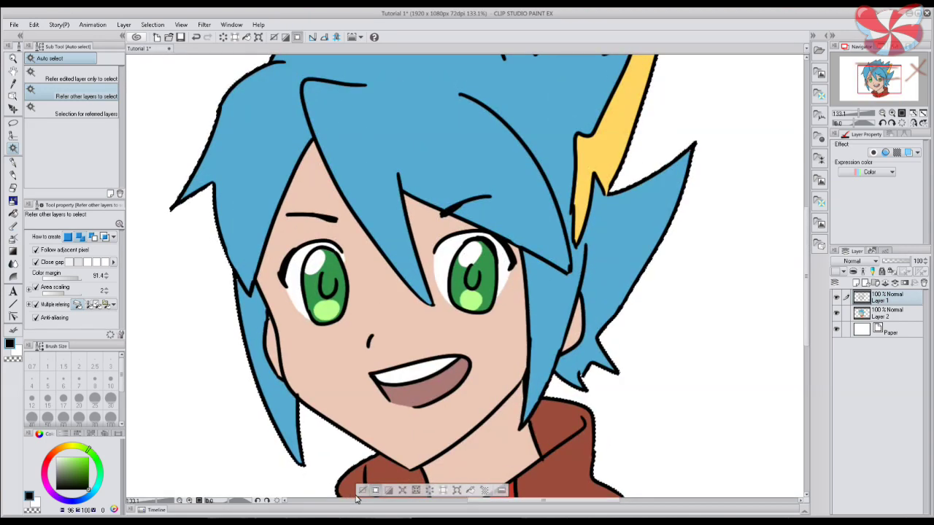
pyautogui.click(362, 491)
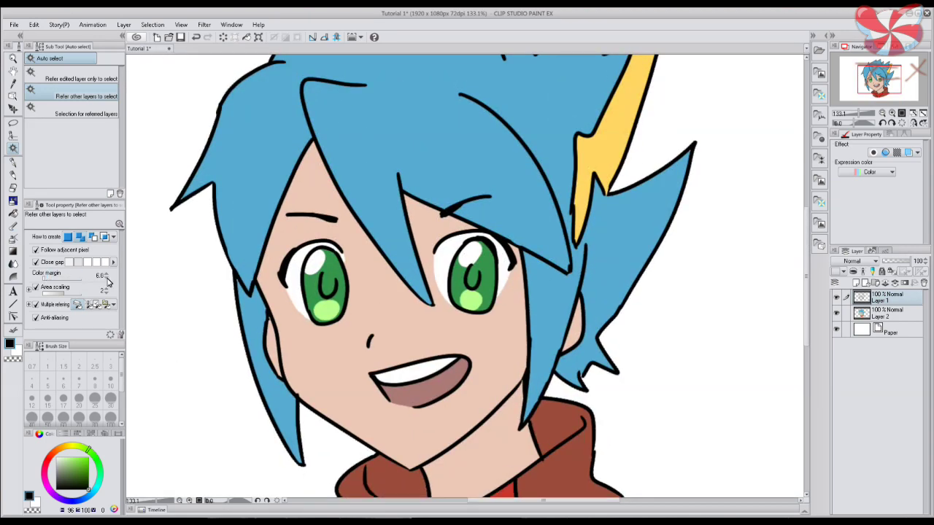
# Auto-select the main blue hair area with area scaling set to 0, and examine the selection's edge against the line art
pyautogui.moveTo(187, 285); pyautogui.dragTo(181, 265)
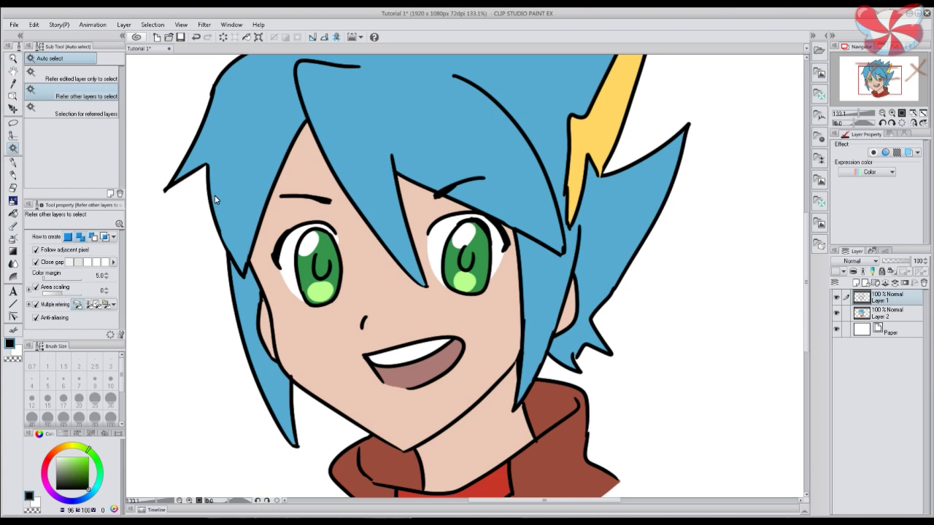
pyautogui.moveTo(234, 176); pyautogui.dragTo(225, 202)
pyautogui.click(230, 167)
pyautogui.scroll(1, 240, 182)
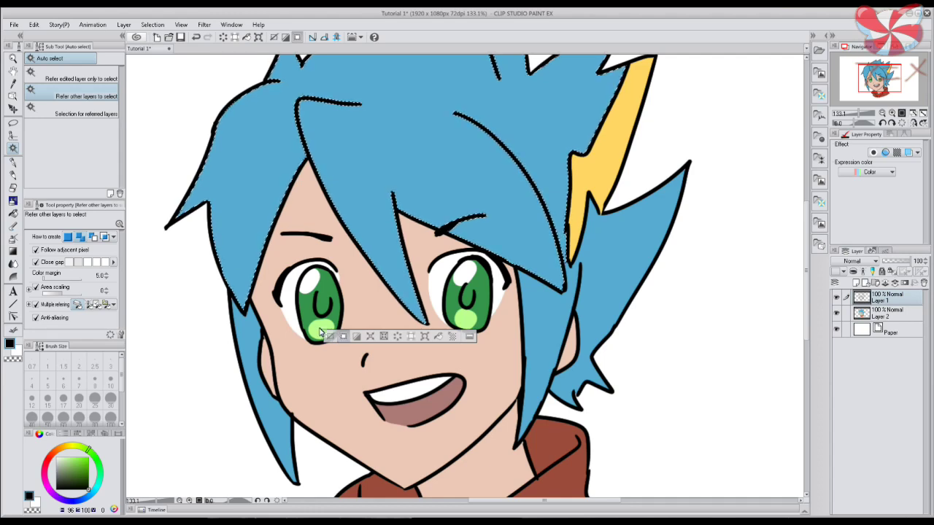
pyautogui.moveTo(346, 260); pyautogui.dragTo(389, 220)
pyautogui.scroll(2, 299, 220)
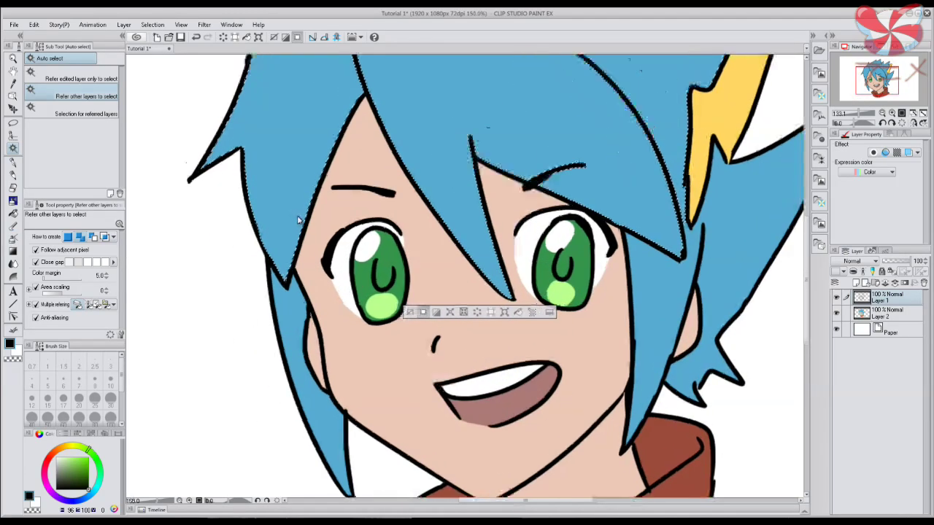
pyautogui.scroll(5, 298, 219)
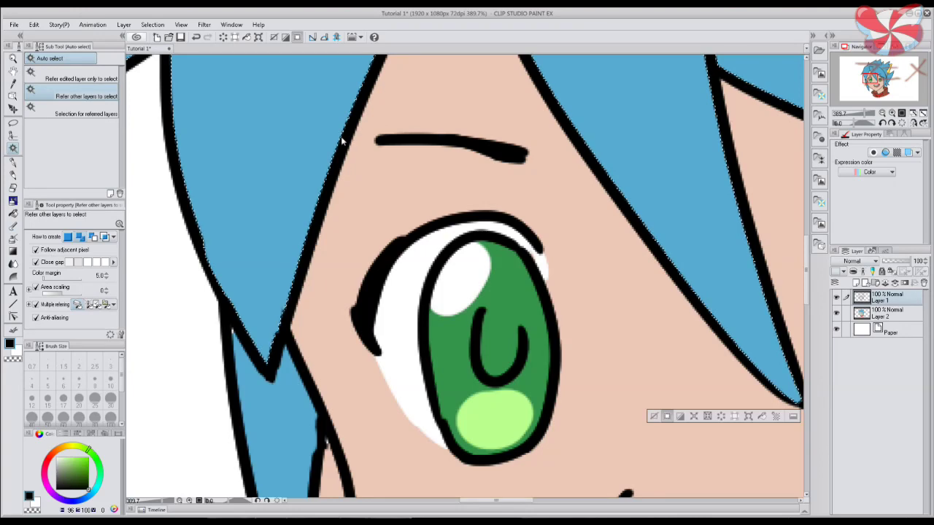
# Auto-select the black outline bordering the hair and face with area scaling at 0, and deselect it
pyautogui.keyDown('shift'); pyautogui.click(340, 145); pyautogui.keyUp('shift')
pyautogui.moveTo(333, 209); pyautogui.dragTo(323, 220)
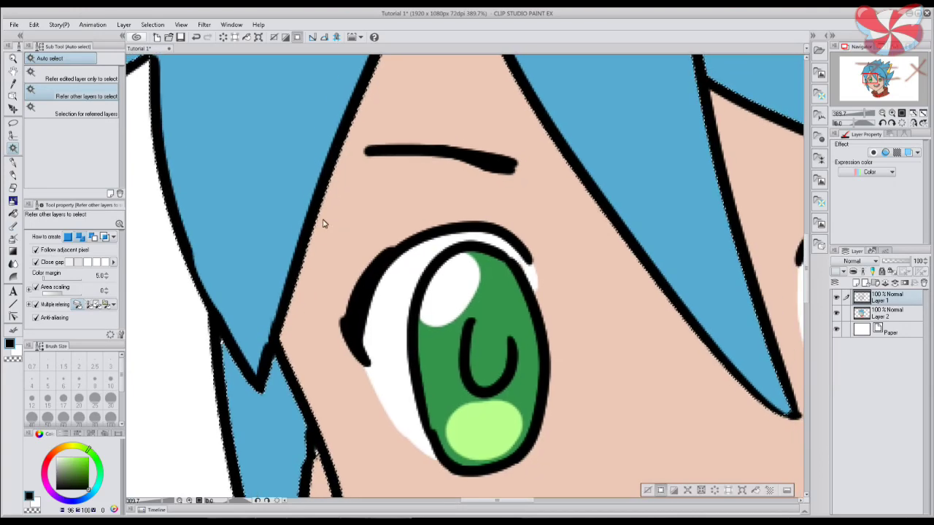
pyautogui.click(647, 490)
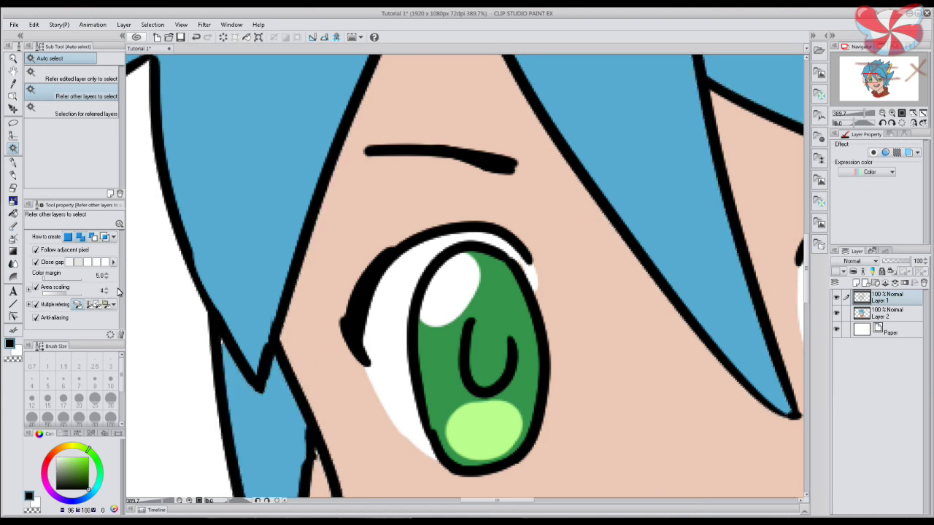
# Auto-select the main blue hair area with area scaling set to 4, and inspect how it overlaps the outline
pyautogui.scroll(3, 310, 215)
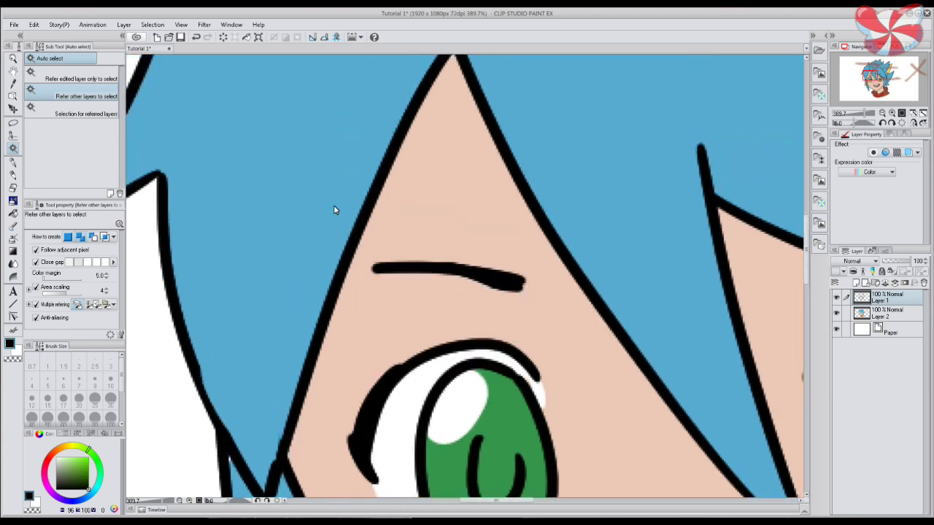
pyautogui.click(294, 348)
pyautogui.moveTo(323, 332); pyautogui.dragTo(364, 227)
pyautogui.scroll(1, 336, 309)
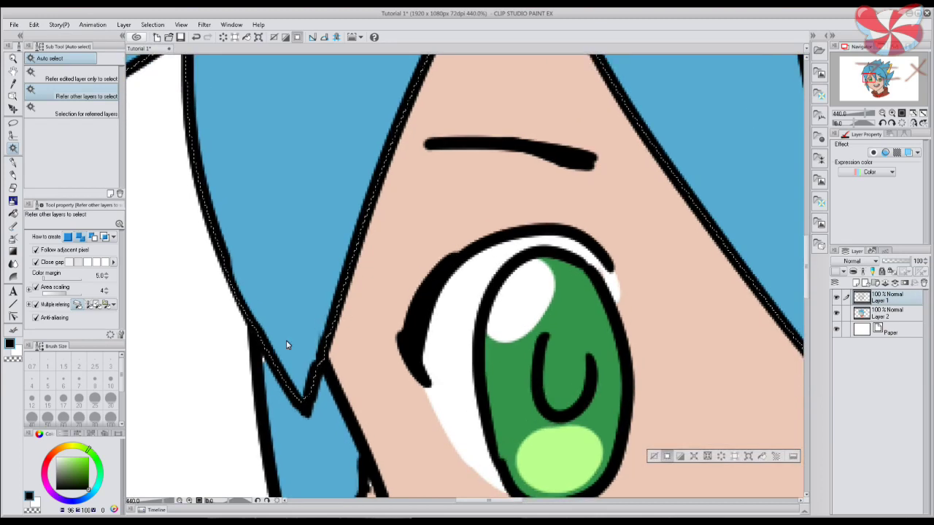
# Try filling the hair selection with a muted green, undo the fill, and clear the selection
pyautogui.click(68, 469)
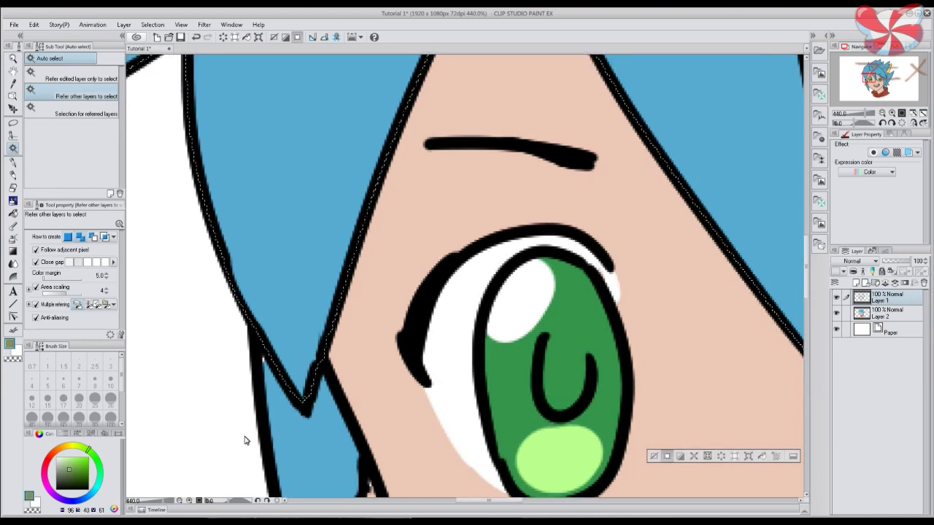
pyautogui.click(764, 460)
pyautogui.hotkey('ctrl', 'z')
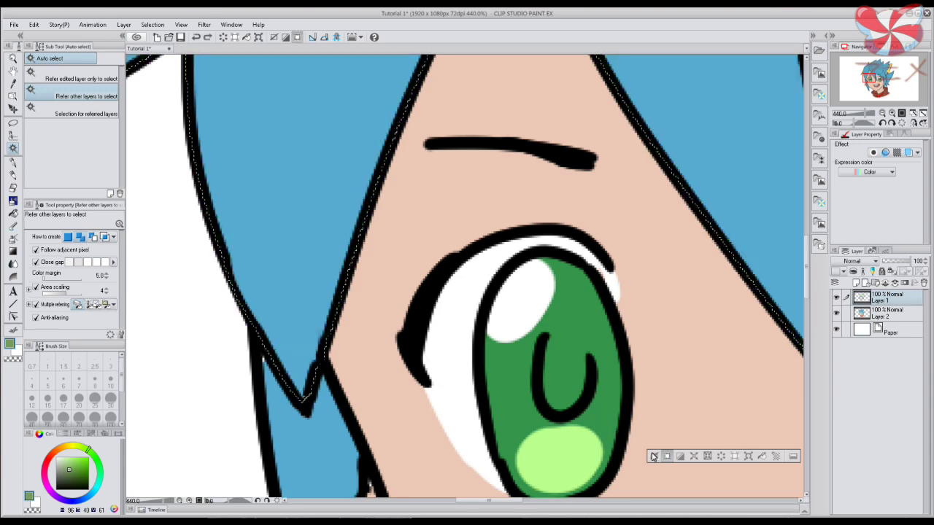
pyautogui.click(653, 456)
pyautogui.scroll(-6, 582, 365)
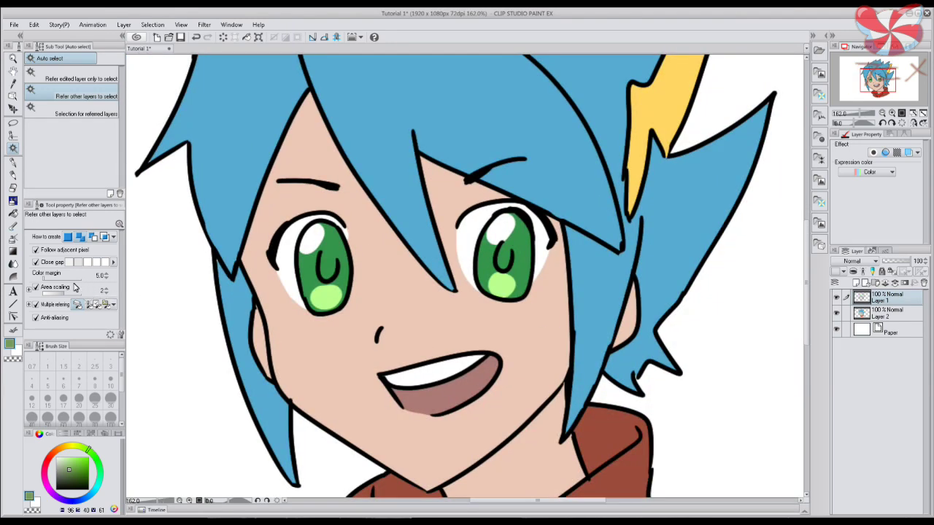
# Auto-select and deselect the main blue hair area with area scaling set to 2, and repeat with area scaling 1
pyautogui.scroll(3, 183, 329)
pyautogui.click(256, 188)
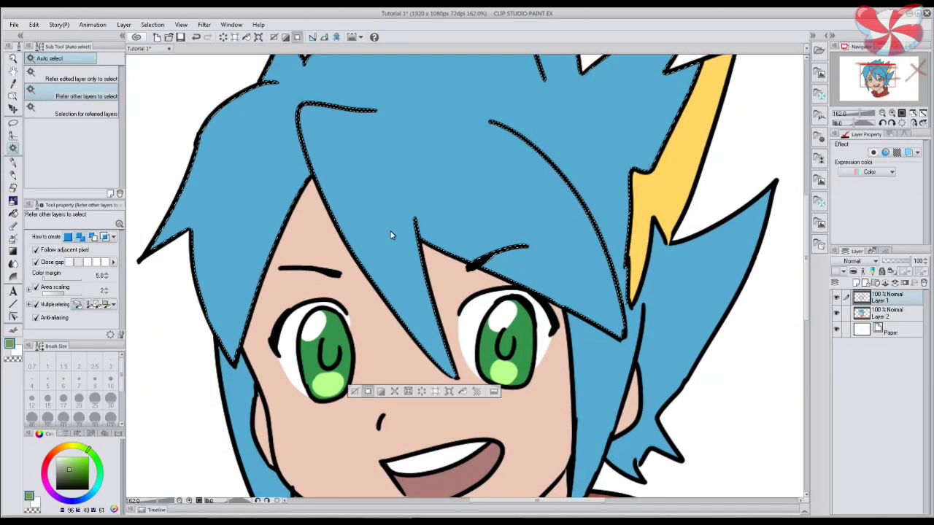
pyautogui.click(351, 416)
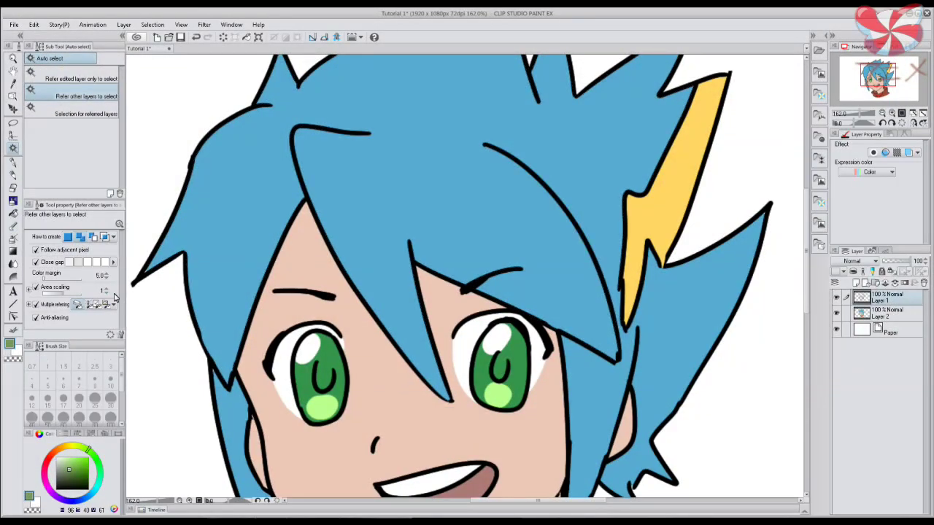
pyautogui.click(275, 209)
pyautogui.click(346, 412)
# Hide Layer 1 and show it again to check which parts of the drawing it holds
pyautogui.moveTo(475, 335); pyautogui.dragTo(440, 498)
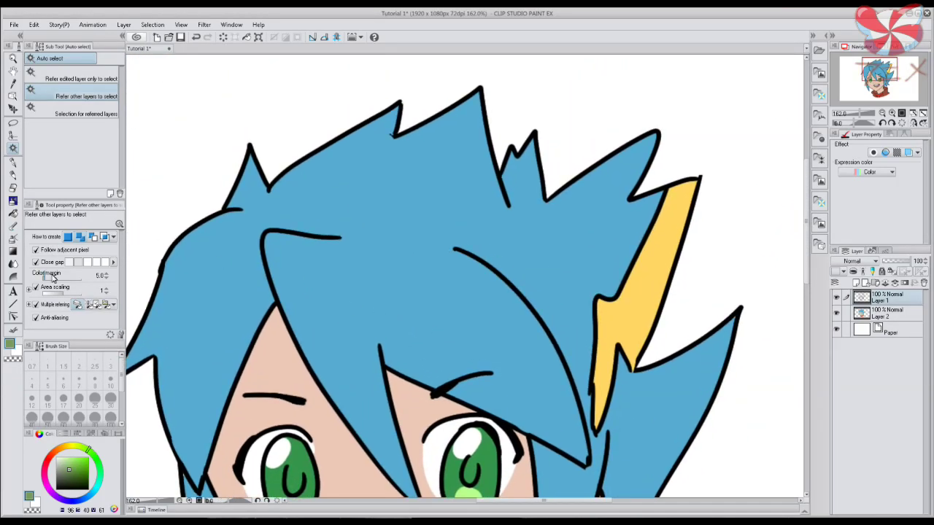
pyautogui.moveTo(348, 183); pyautogui.dragTo(339, 129)
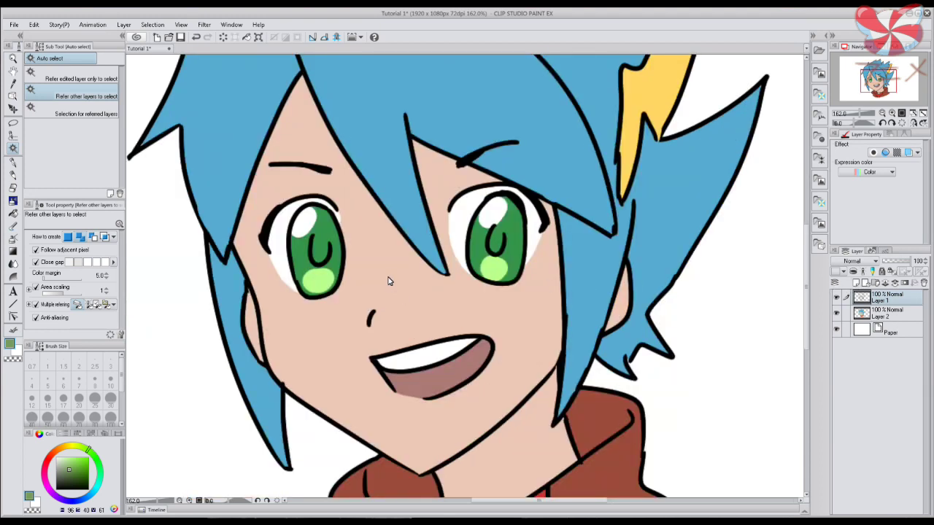
pyautogui.click(836, 297)
pyautogui.click(836, 298)
pyautogui.click(364, 297)
pyautogui.moveTo(383, 286); pyautogui.dragTo(361, 348)
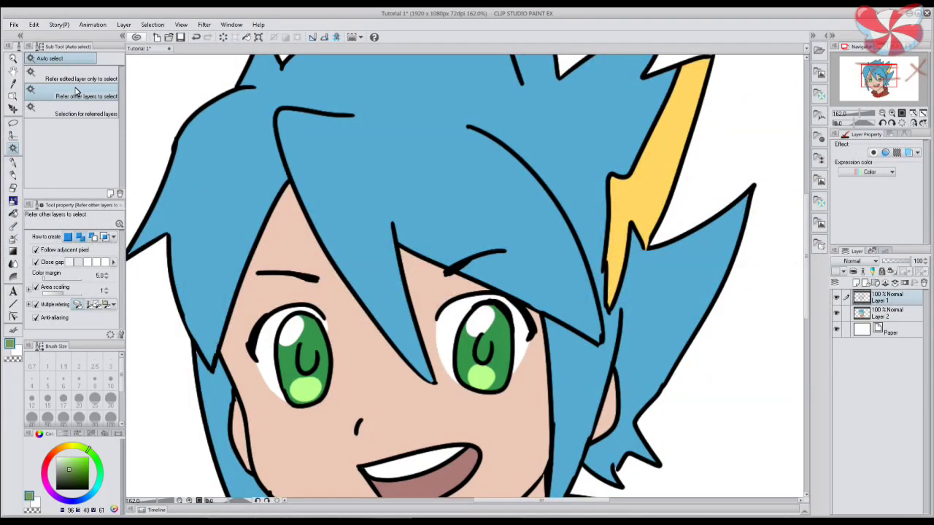
# Auto-select the face area inside the line art, referring to the edited layer only, and clear the selection
pyautogui.click(99, 82)
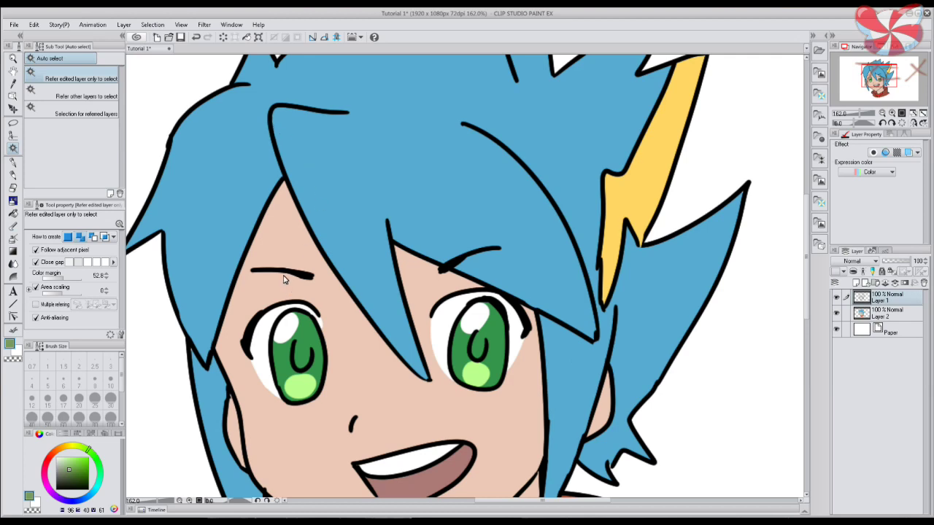
pyautogui.click(287, 245)
pyautogui.moveTo(304, 269); pyautogui.dragTo(296, 223)
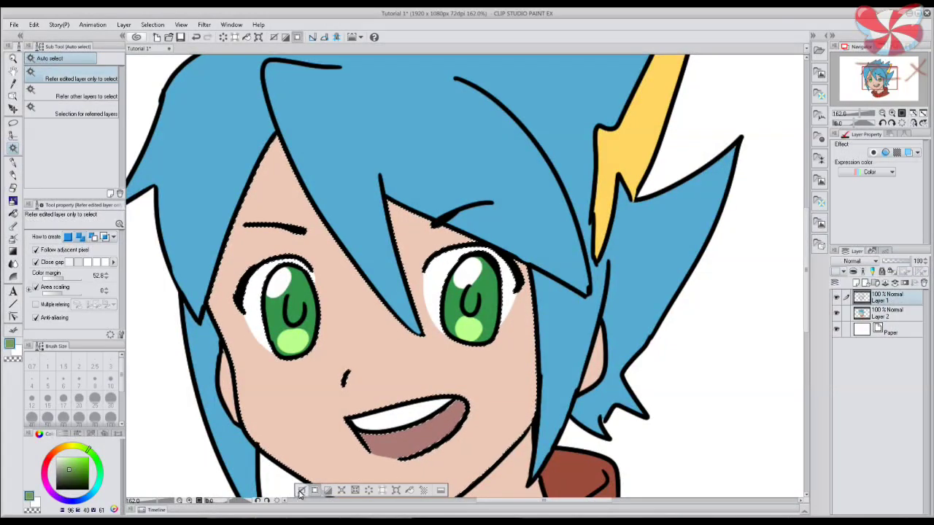
# Auto-select the black line strokes of the fringe, inner hair strands and outer hair outline on the edited layer, and clear the selection
pyautogui.scroll(3, 417, 343)
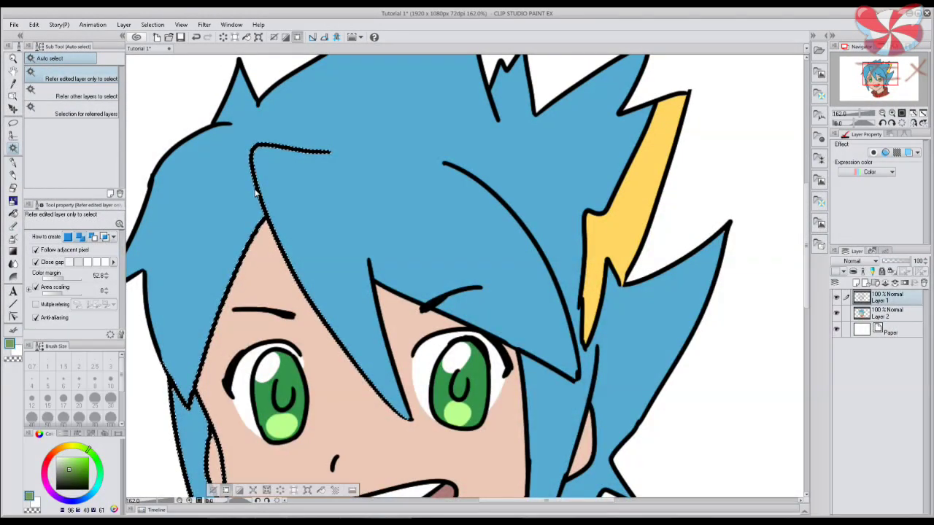
pyautogui.keyDown('shift'); pyautogui.click(438, 267); pyautogui.keyUp('shift')
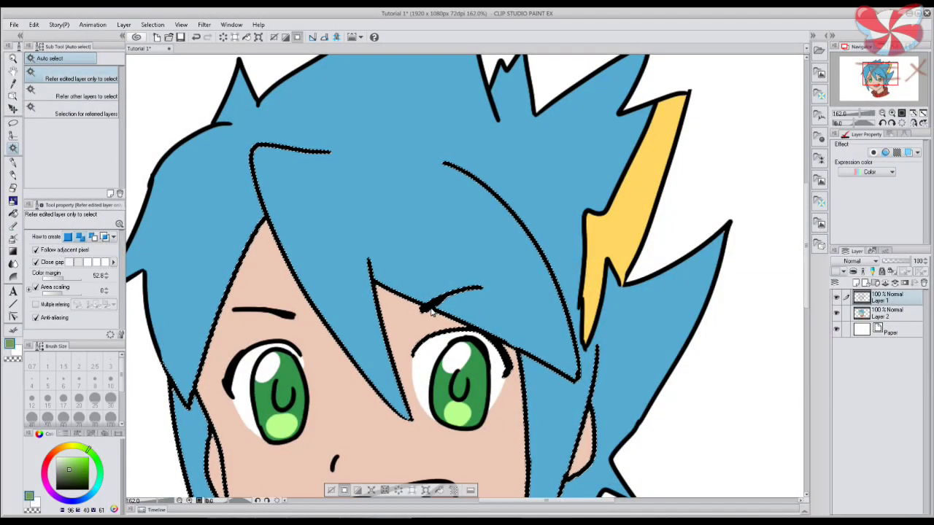
pyautogui.keyDown('shift'); pyautogui.click(496, 122); pyautogui.keyUp('shift')
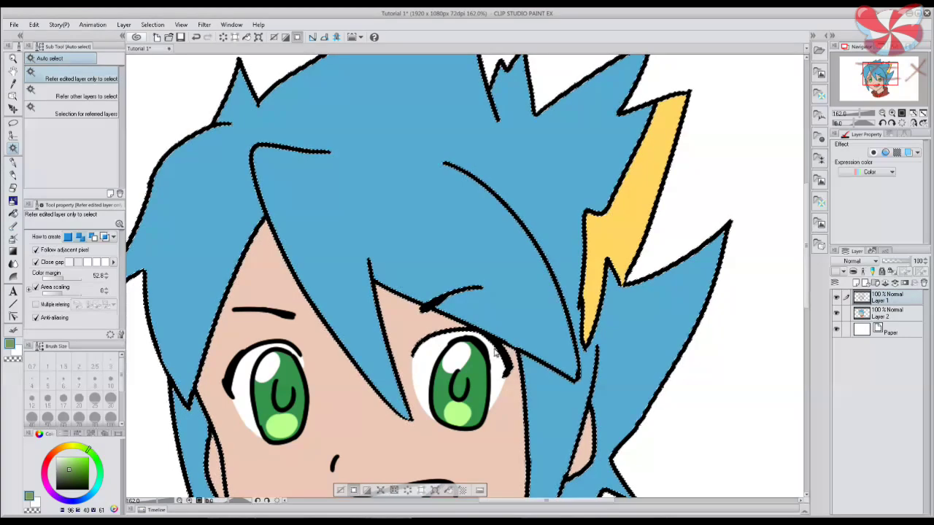
pyautogui.moveTo(492, 335); pyautogui.dragTo(478, 262)
pyautogui.click(326, 500)
pyautogui.moveTo(511, 399); pyautogui.dragTo(144, 353)
pyautogui.click(560, 491)
pyautogui.moveTo(558, 381); pyautogui.dragTo(325, 252)
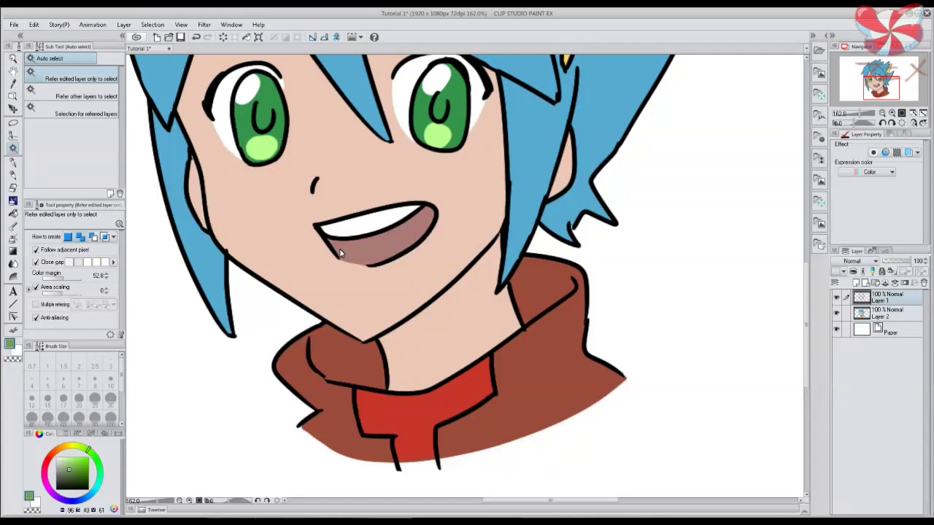
# Try Auto select at the mouth's open outline and on the cheek below the eye, clearing each selection
pyautogui.click(337, 253)
pyautogui.hotkey('ctrl', 'd')
pyautogui.scroll(2, 344, 200)
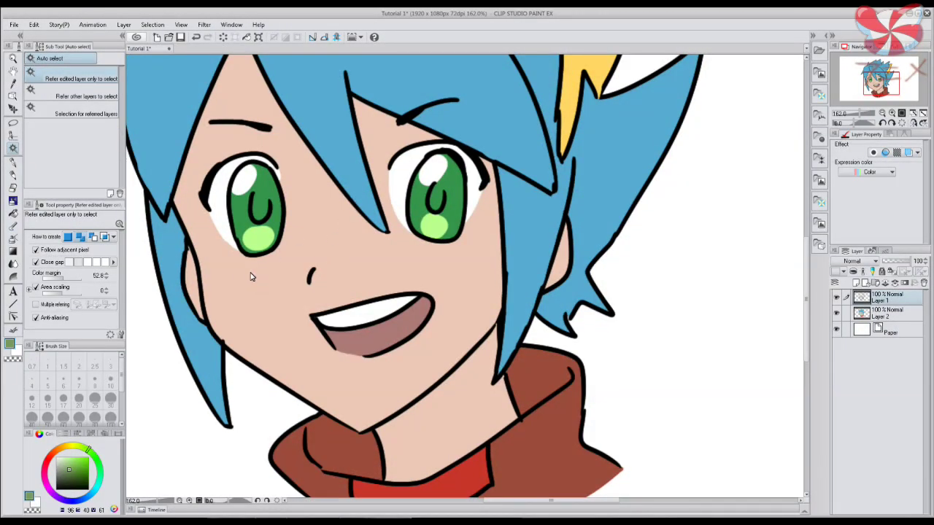
pyautogui.click(277, 316)
pyautogui.scroll(1, 179, 229)
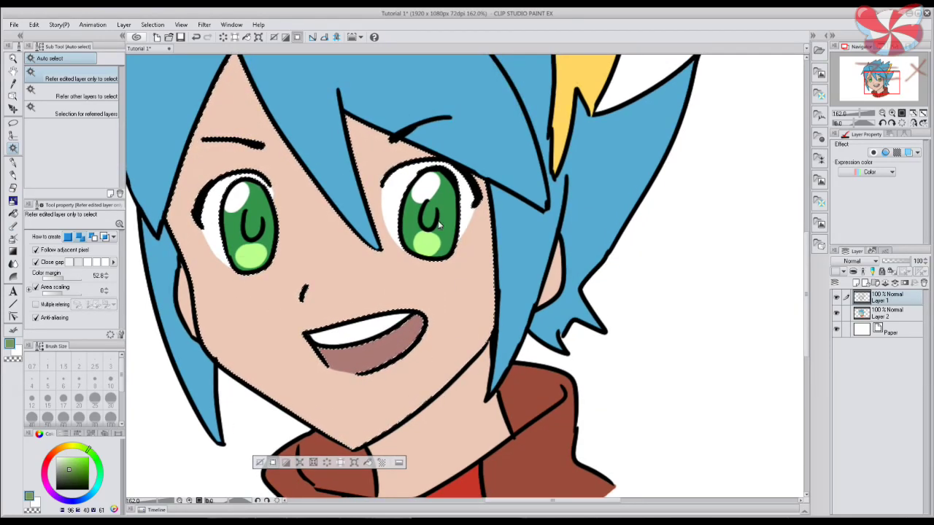
pyautogui.hotkey('ctrl', 'd')
pyautogui.scroll(-5, 277, 428)
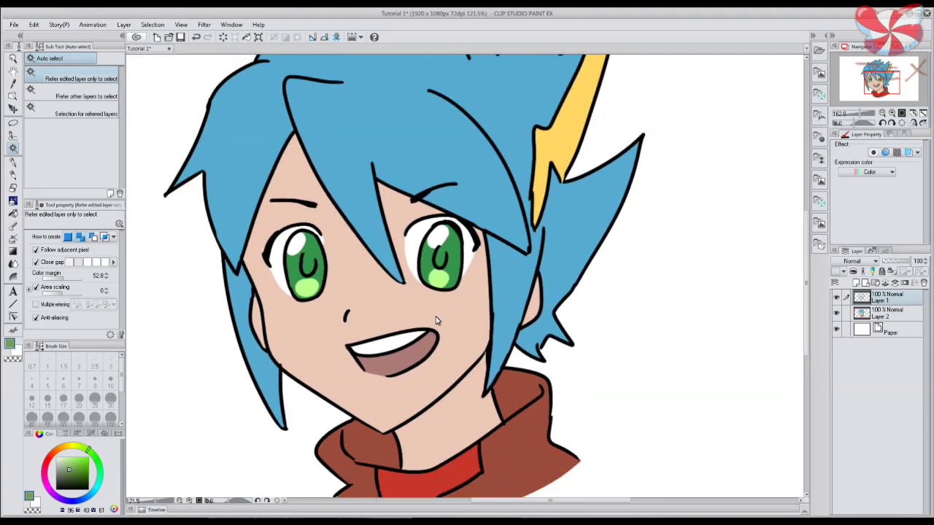
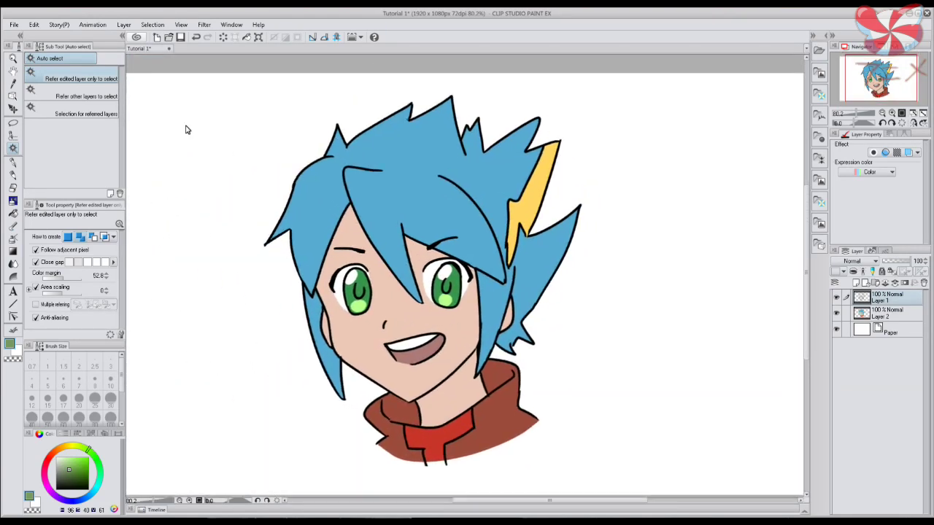
# Auto-select the blue front hair with reference to other layers
pyautogui.scroll(1, 414, 202)
pyautogui.click(410, 201)
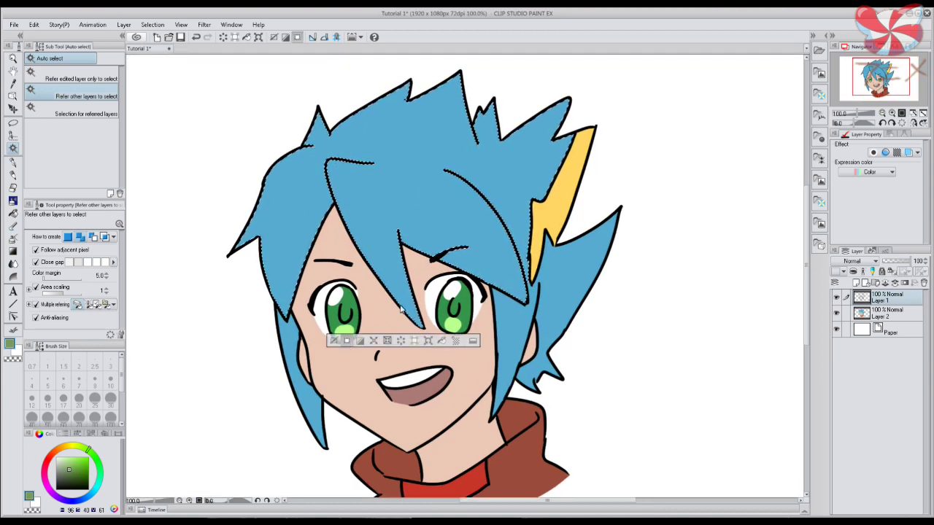
pyautogui.scroll(1, 334, 353)
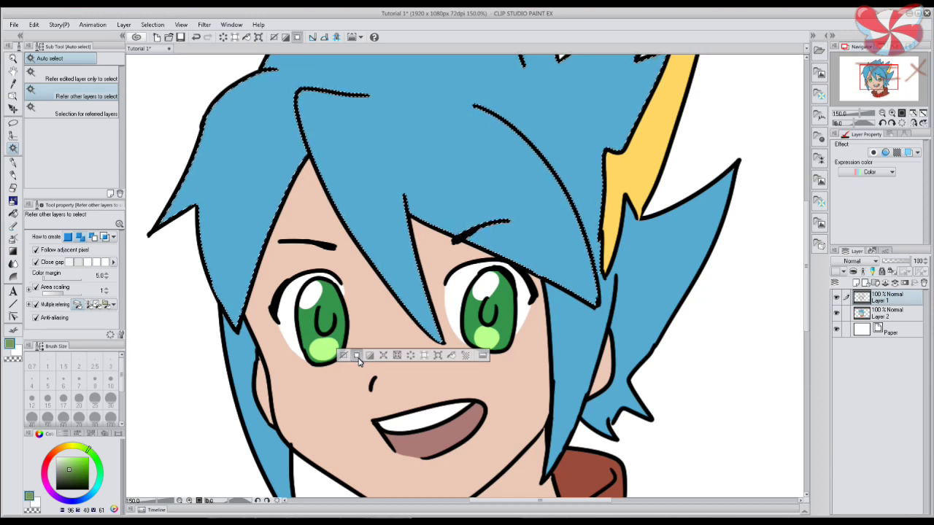
# Hide the border of the hair selection and show it again
pyautogui.click(359, 357)
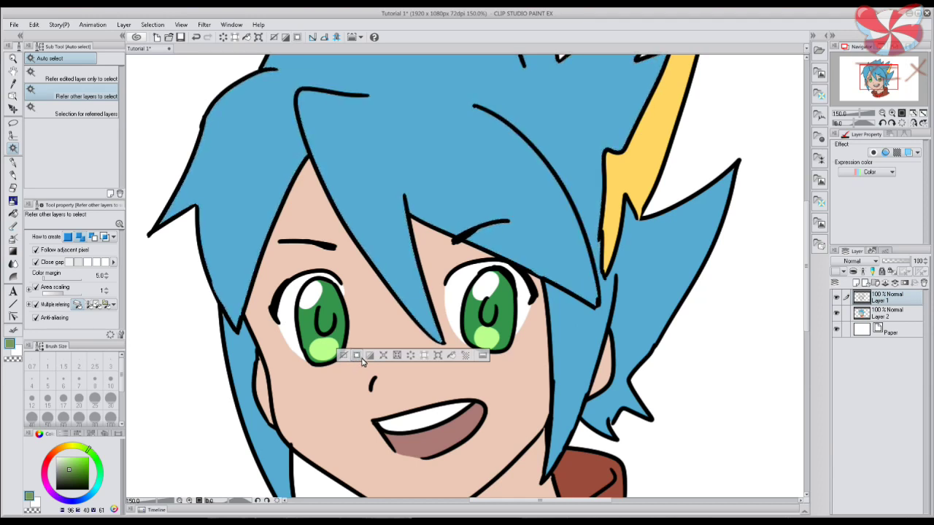
pyautogui.click(359, 358)
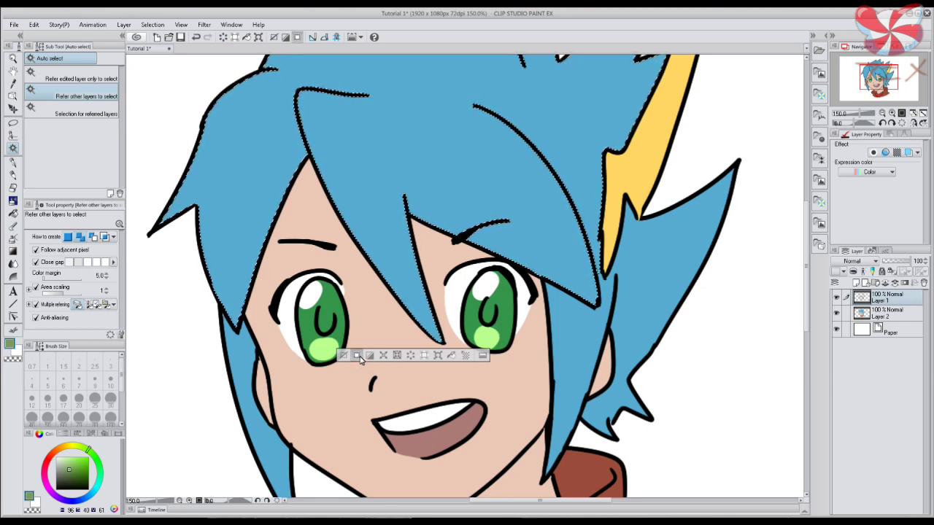
pyautogui.click(360, 357)
pyautogui.click(369, 356)
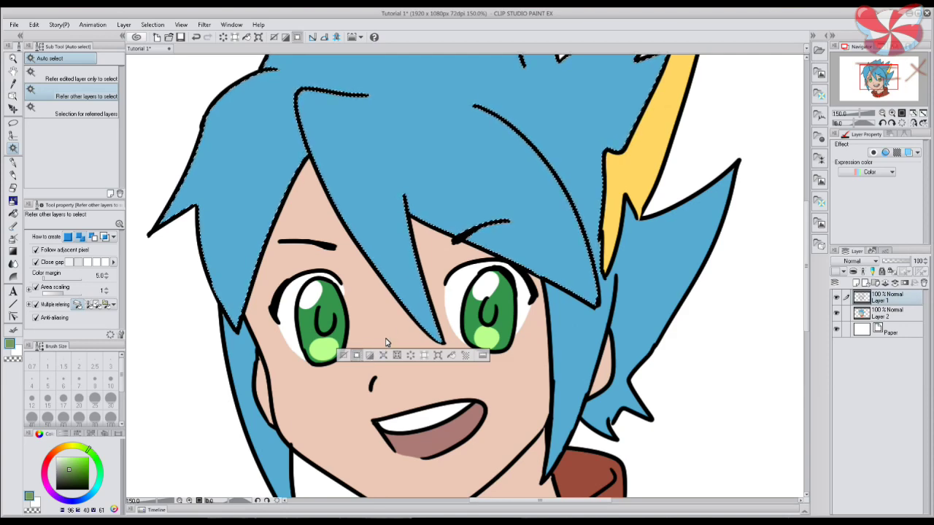
# Fill the selected front hair with the current green on Layer 1 and undo the fill
pyautogui.scroll(5, 371, 357)
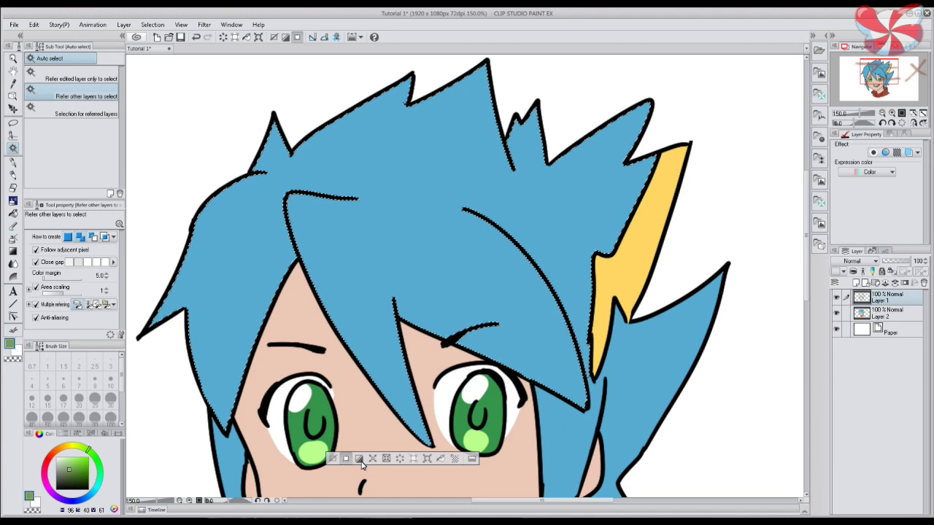
pyautogui.click(442, 460)
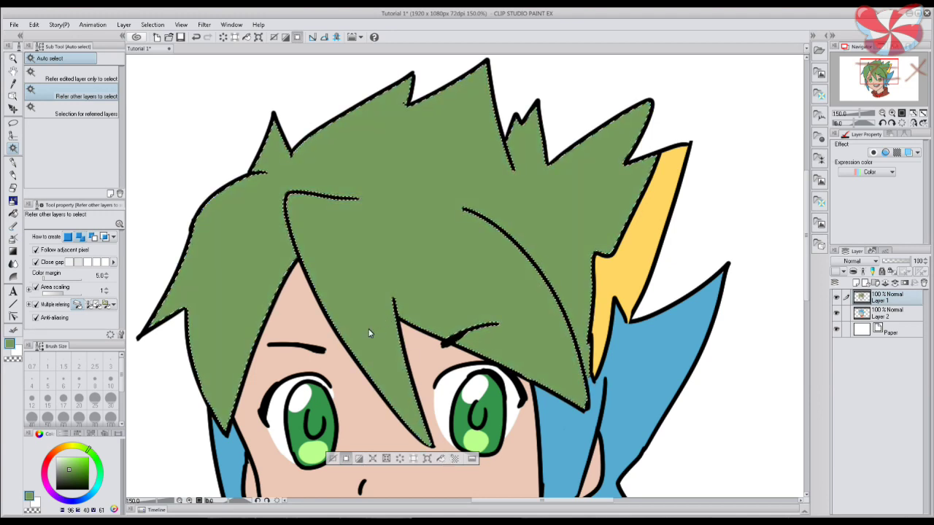
pyautogui.hotkey('ctrl', 'z')
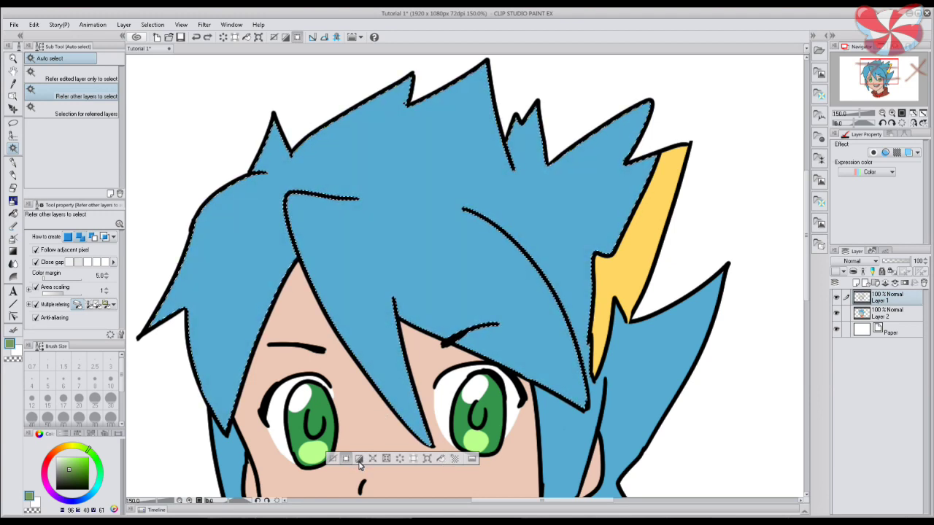
# Invert the hair selection, fill everything around the hair with green, and undo both changes
pyautogui.click(358, 460)
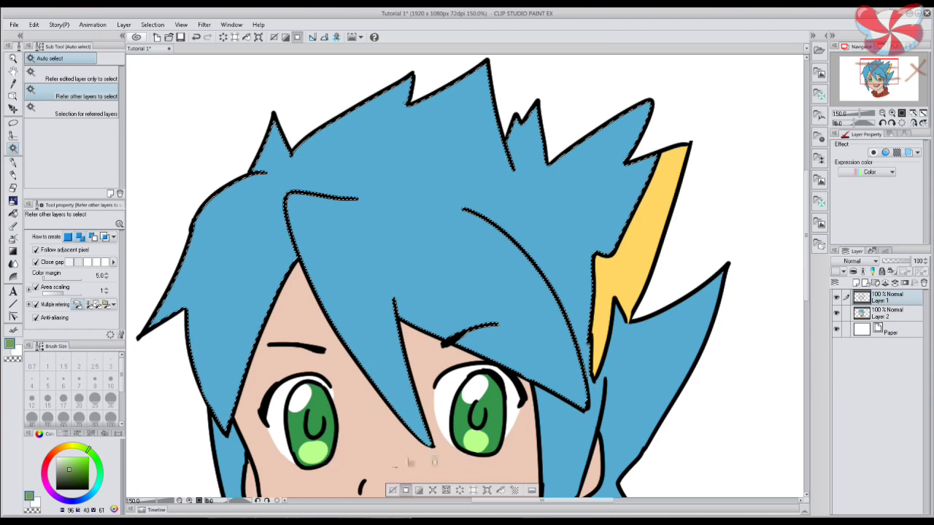
pyautogui.click(501, 490)
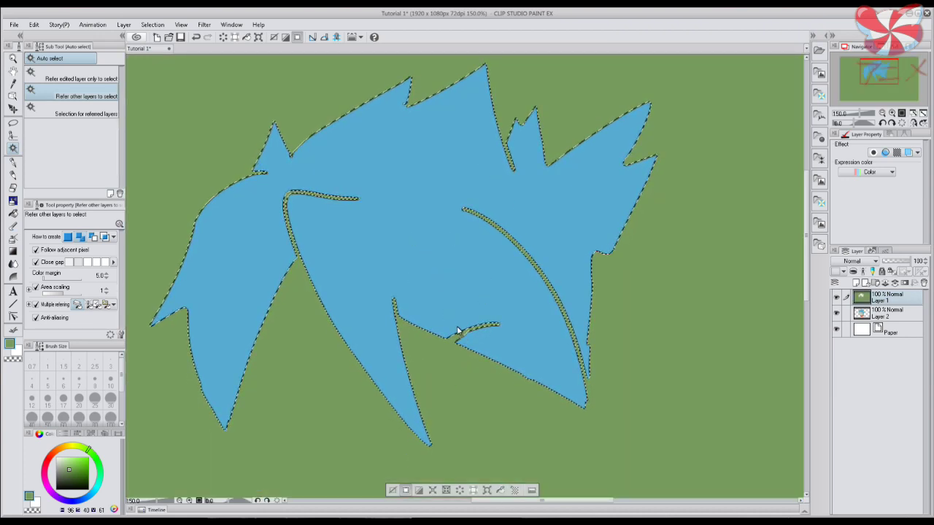
pyautogui.hotkey('ctrl', 'z')
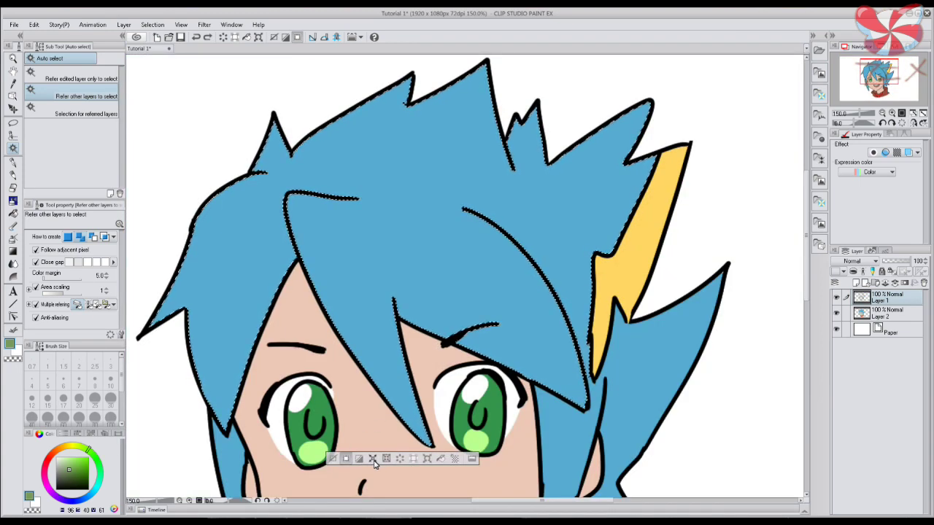
# Expand the hair selection by 4 px and undo the expansion
pyautogui.click(372, 458)
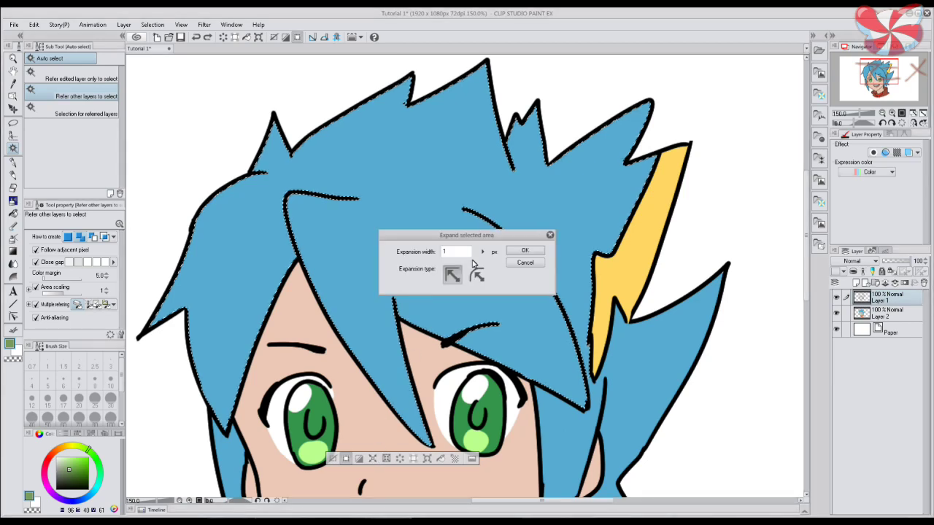
pyautogui.click(484, 251)
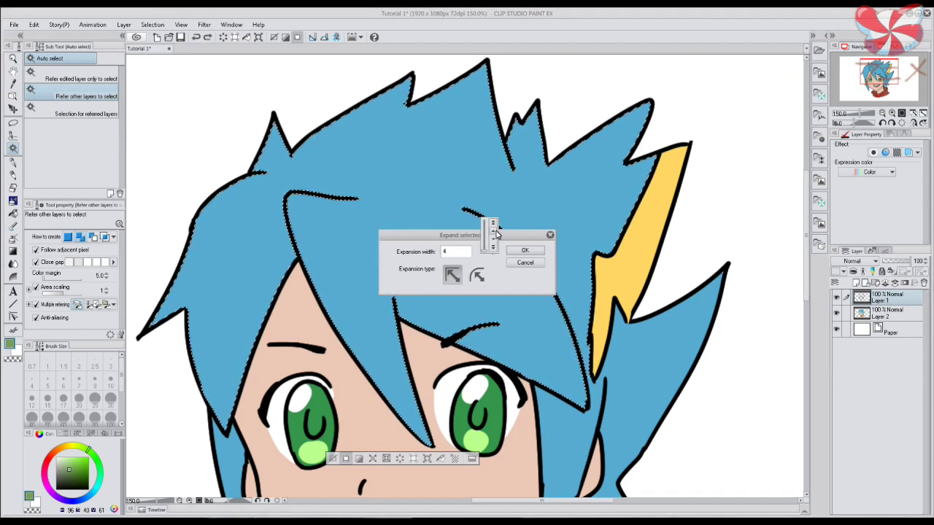
pyautogui.click(535, 252)
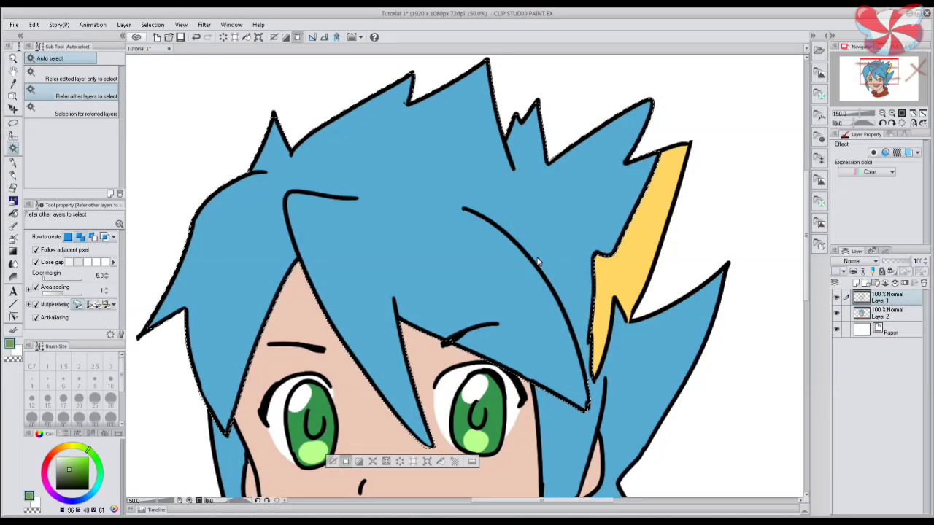
pyautogui.scroll(-2, 526, 240)
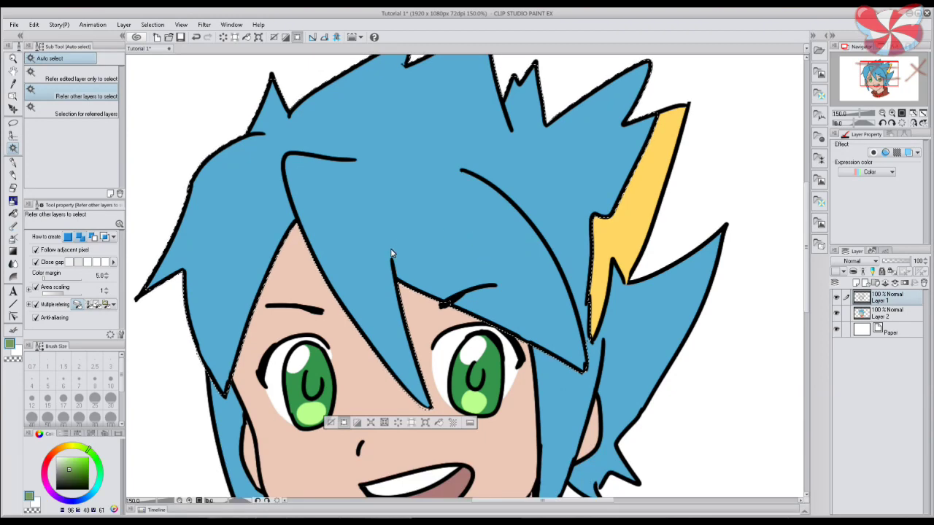
pyautogui.scroll(-1, 384, 307)
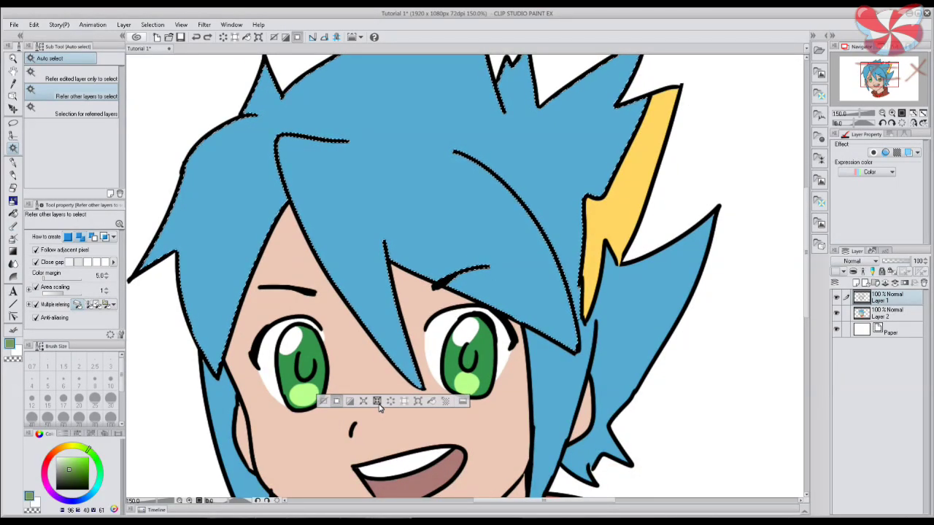
# Try to delete the content inside the hair selection on Layer 1
pyautogui.scroll(2, 433, 402)
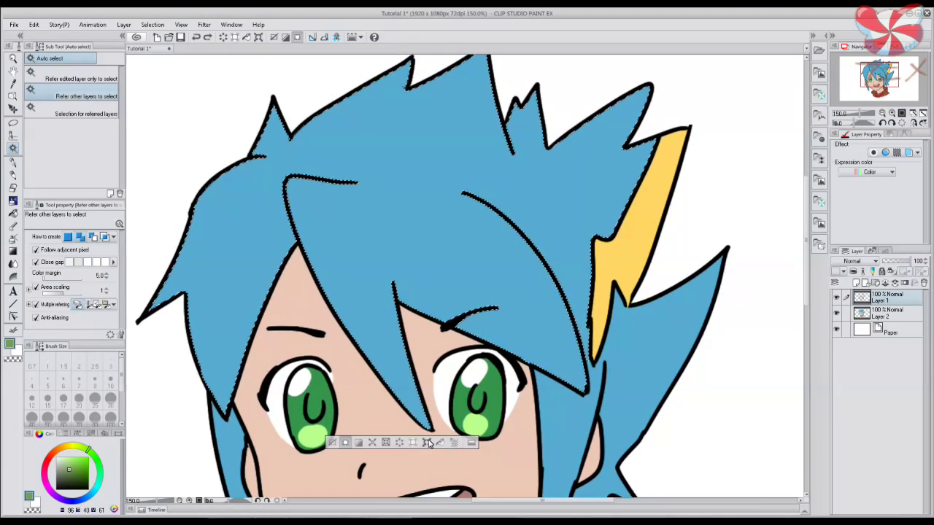
pyautogui.moveTo(401, 440); pyautogui.dragTo(387, 370)
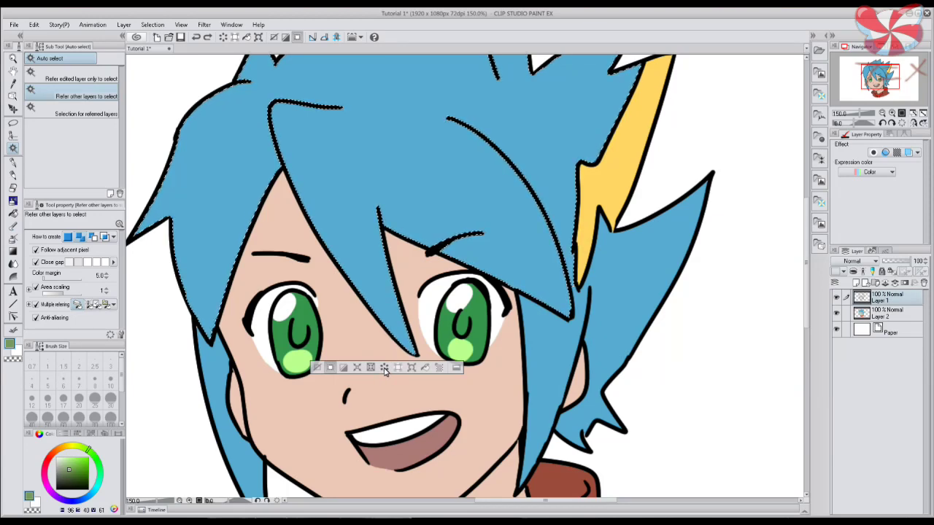
pyautogui.click(385, 372)
pyautogui.moveTo(394, 341); pyautogui.dragTo(410, 421)
# Delete the selected blue hair color on Layer 2 and undo the deletion
pyautogui.click(896, 316)
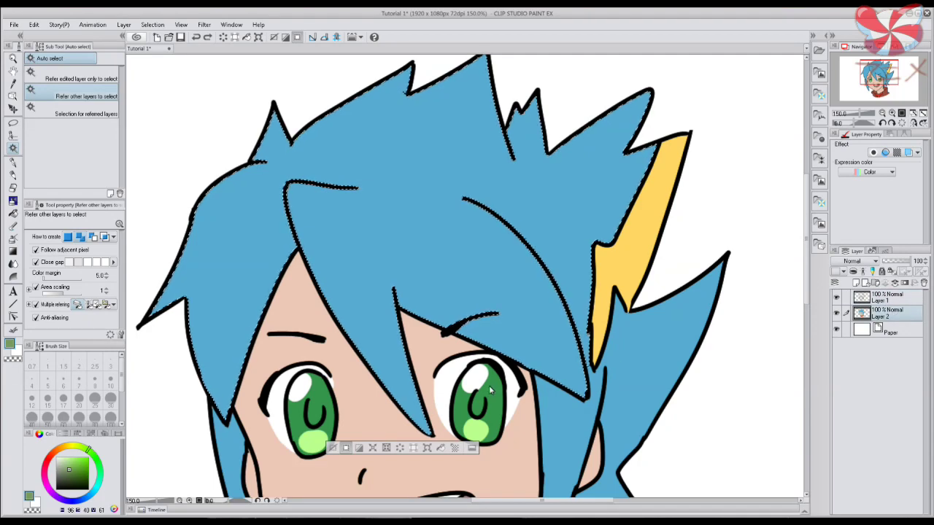
pyautogui.click(401, 449)
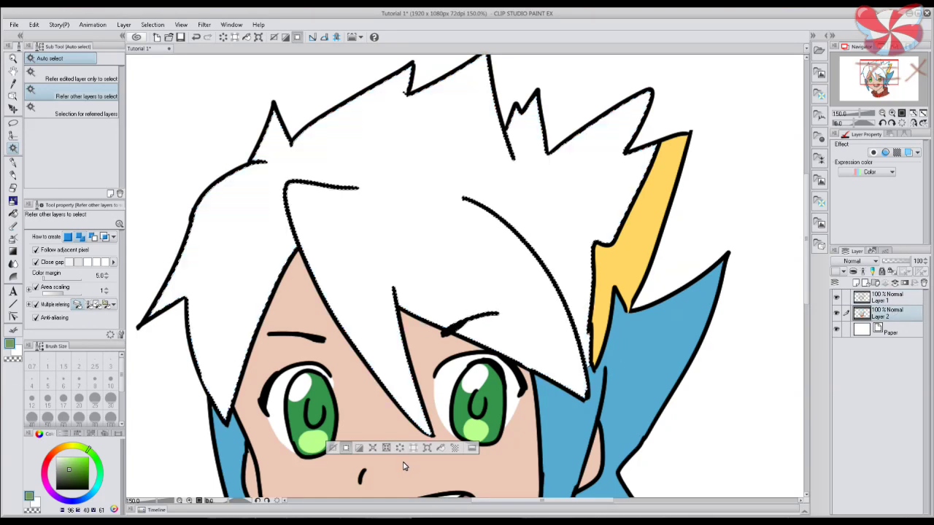
pyautogui.hotkey('ctrl', 'z')
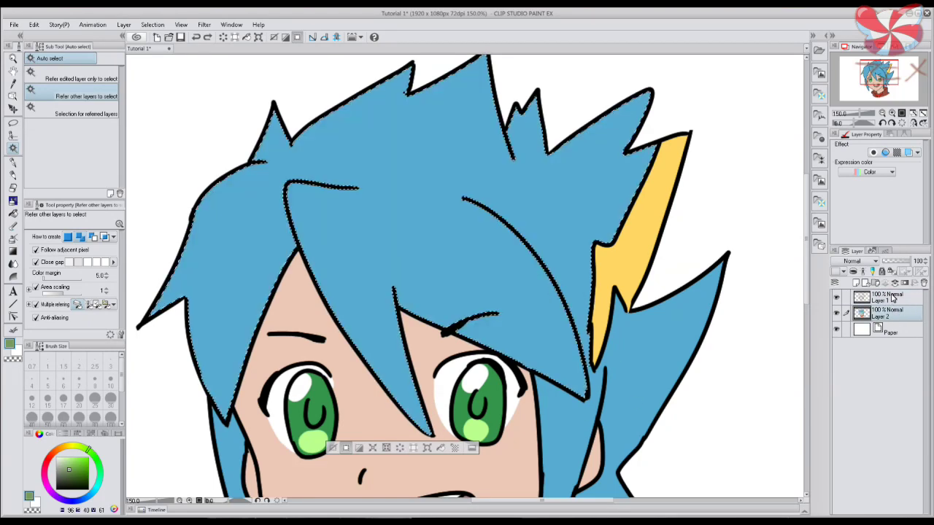
# Make Layer 1 active, delete everything outside the hair selection, and undo the deletion
pyautogui.click(893, 297)
pyautogui.moveTo(398, 452); pyautogui.dragTo(386, 414)
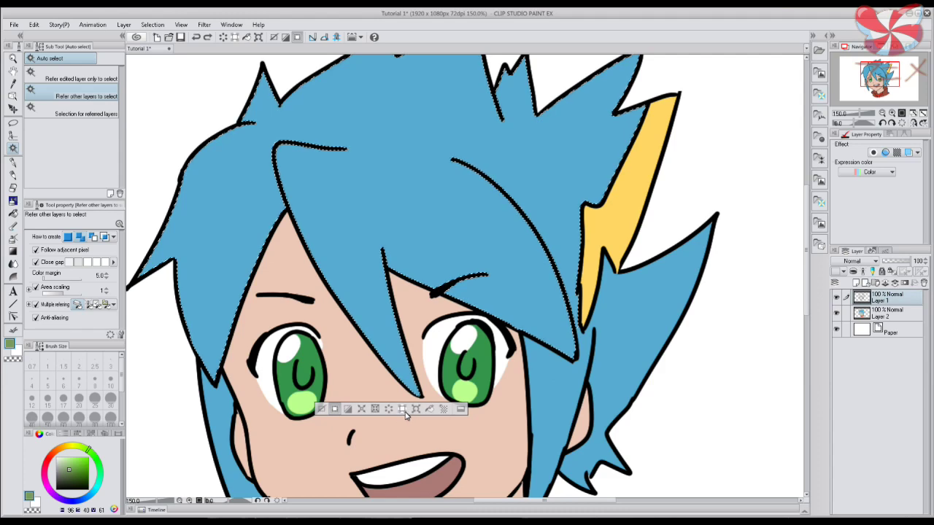
pyautogui.moveTo(402, 404); pyautogui.dragTo(397, 386)
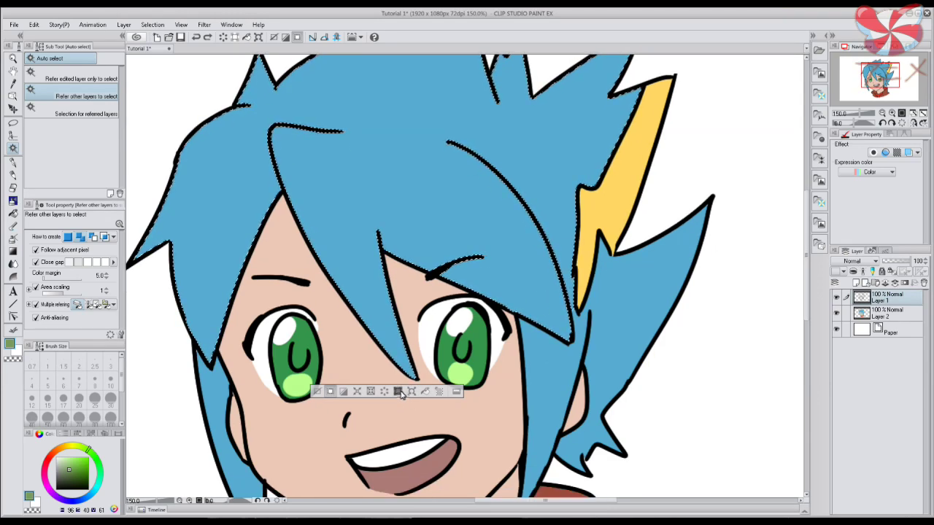
pyautogui.click(400, 394)
pyautogui.moveTo(399, 382); pyautogui.dragTo(458, 327)
pyautogui.hotkey('ctrl', 'z')
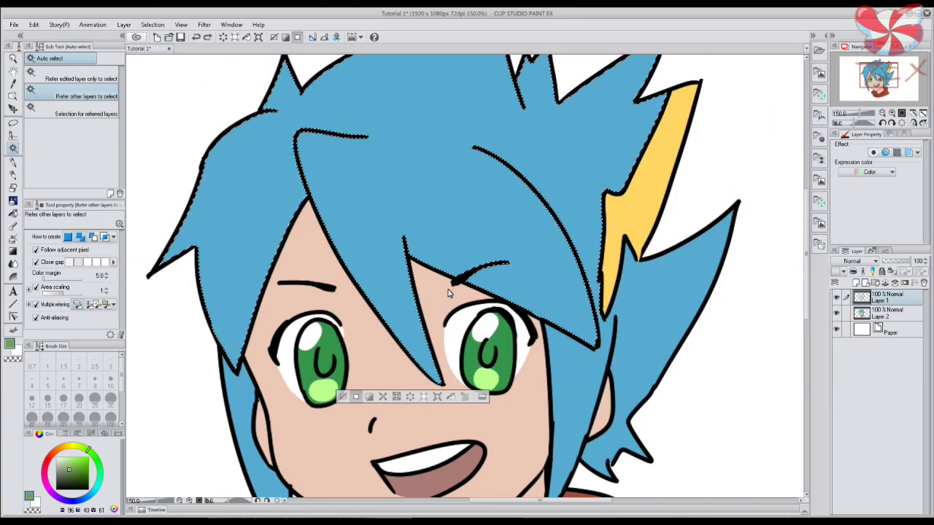
# Delete the colors outside the hair selection on Layer 2 and undo the deletion
pyautogui.click(884, 318)
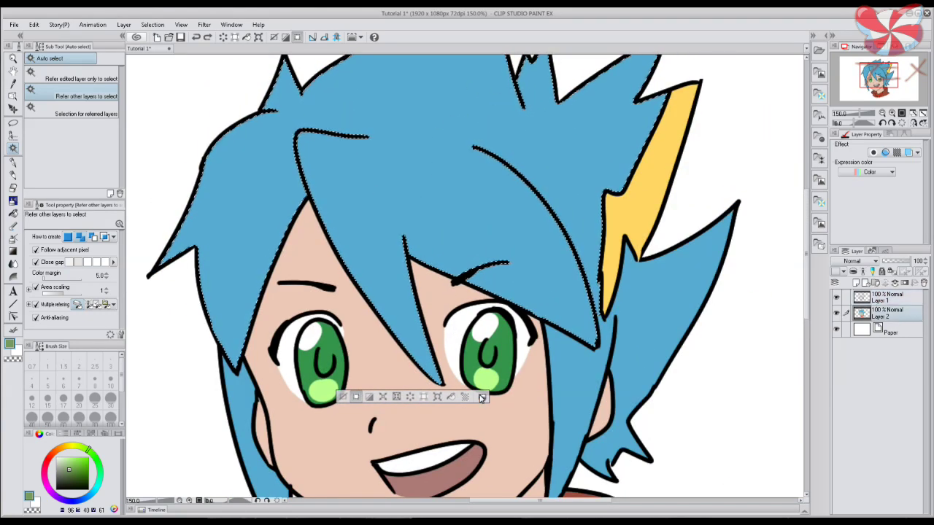
pyautogui.click(423, 396)
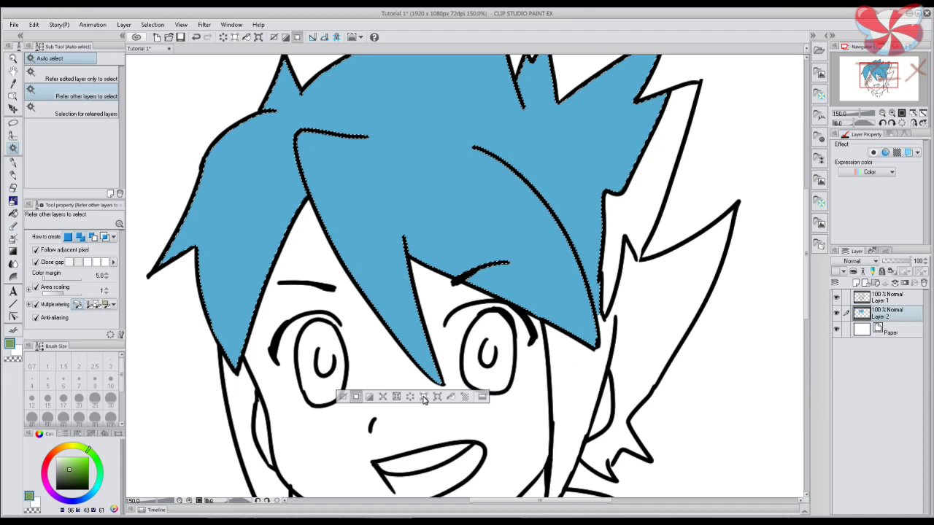
pyautogui.hotkey('ctrl', 'z')
# Try to scale and rotate the selected hair area on Layer 1, and leave the transformation
pyautogui.click(880, 299)
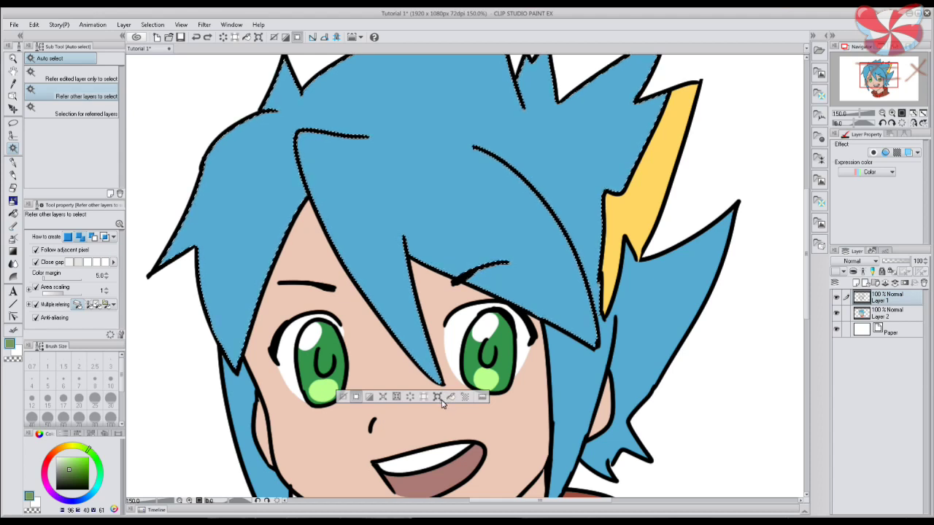
pyautogui.click(437, 396)
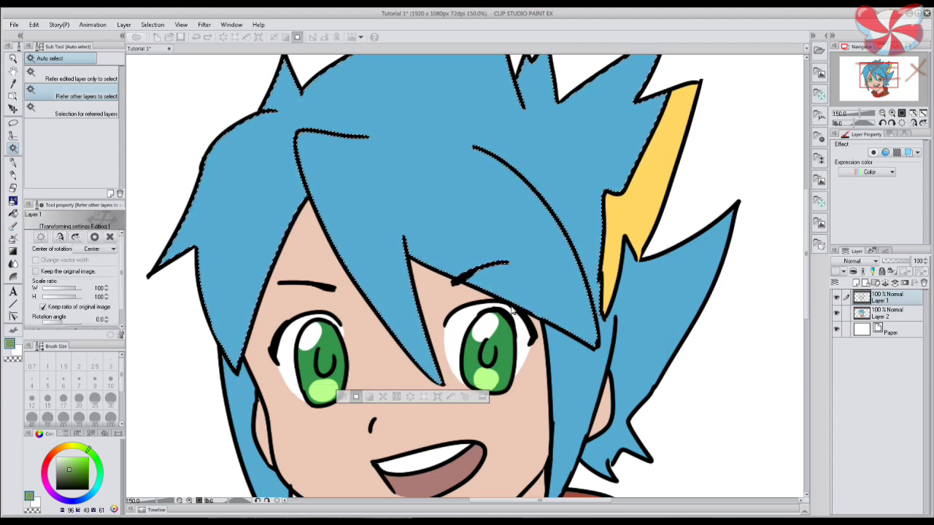
pyautogui.click(863, 292)
pyautogui.click(519, 202)
pyautogui.click(836, 301)
pyautogui.click(467, 201)
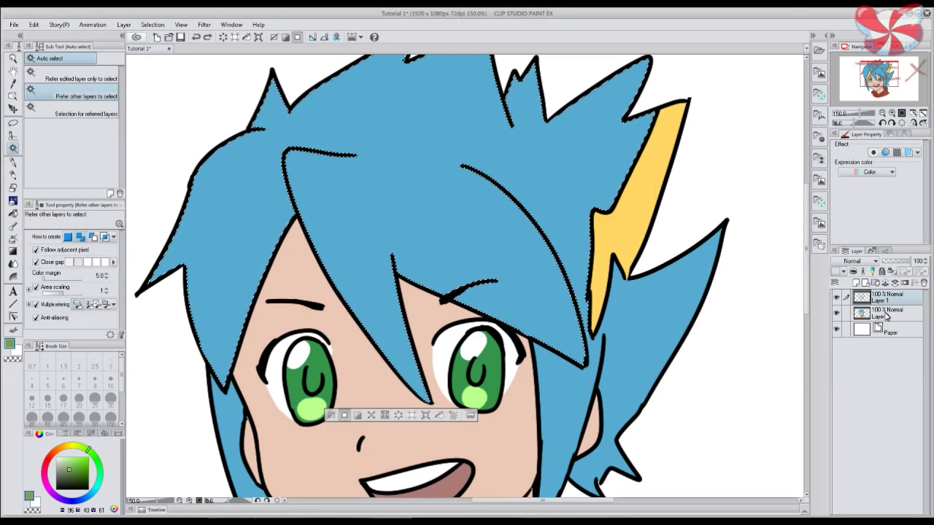
# Transform the selected hair color on Layer 2 by scaling it to 120, rotating it to -1.0, and moving it
pyautogui.scroll(-3, 440, 392)
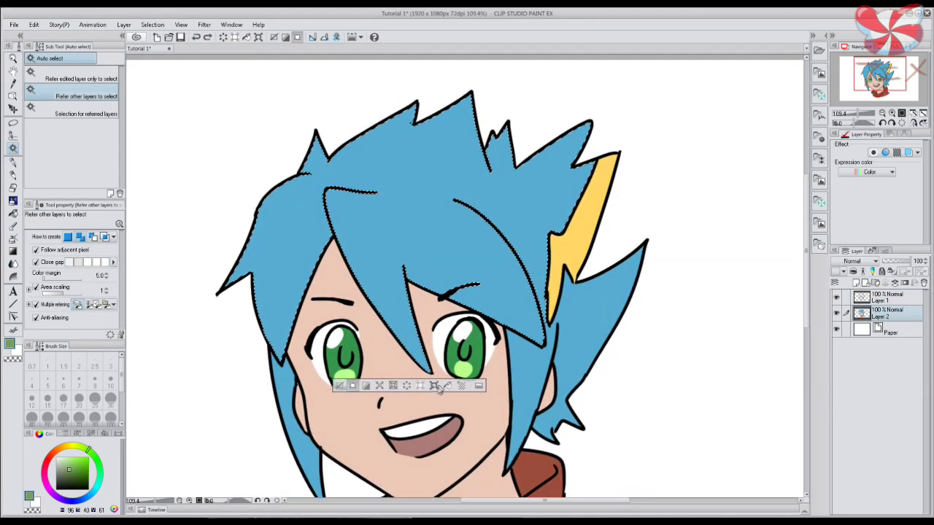
pyautogui.click(444, 384)
pyautogui.moveTo(595, 96); pyautogui.dragTo(665, 50)
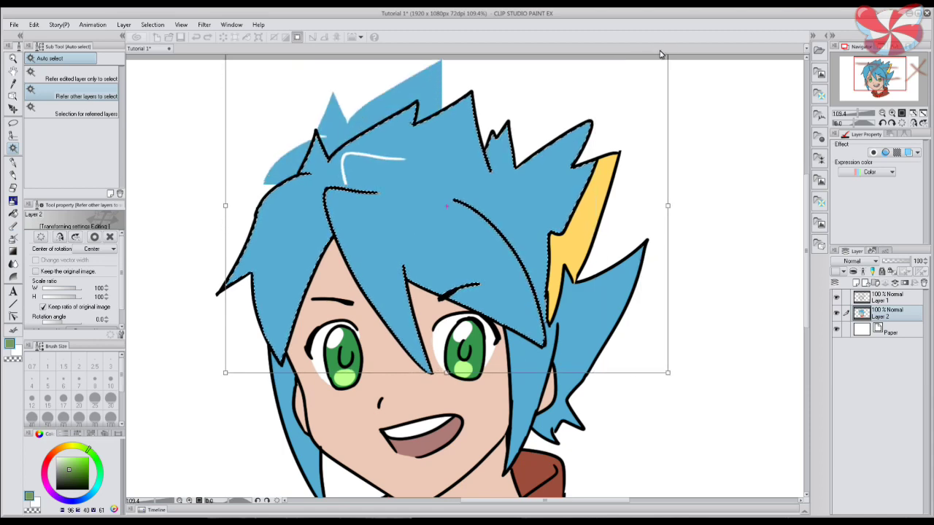
pyautogui.moveTo(594, 139); pyautogui.dragTo(546, 188)
pyautogui.moveTo(702, 130); pyautogui.dragTo(537, 185)
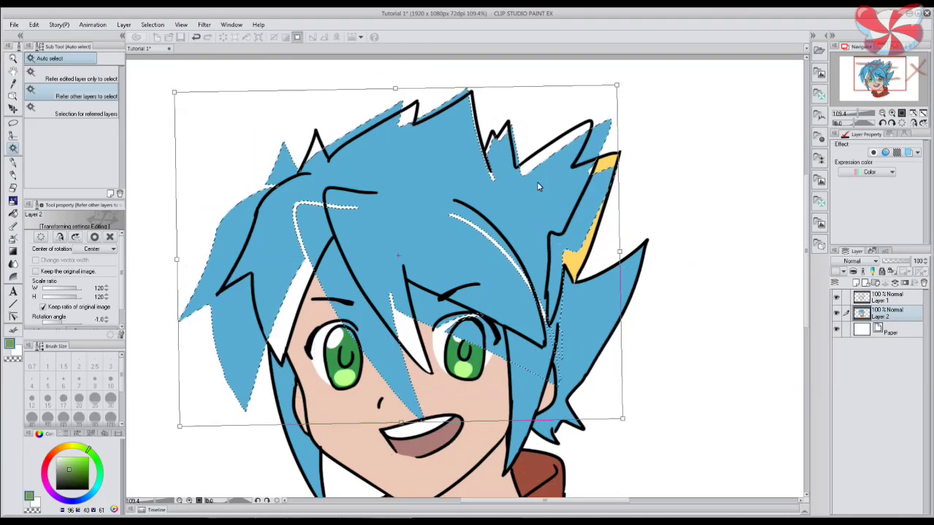
pyautogui.moveTo(298, 285); pyautogui.dragTo(308, 269)
# Undo the hair's move, rotation and scaling within the open transformation on Layer 2
pyautogui.hotkey('ctrl', 'z')
pyautogui.hotkey('ctrl', 'z')
pyautogui.hotkey('ctrl', 'z')
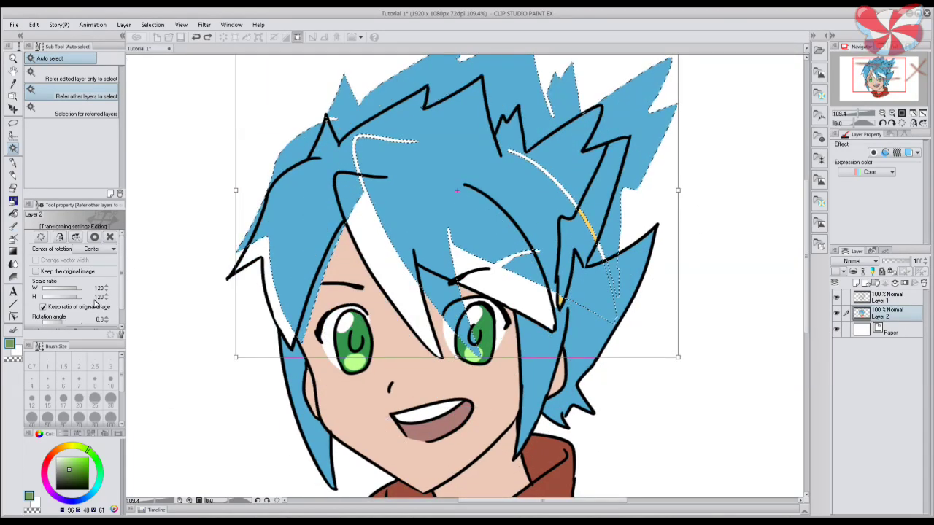
pyautogui.click(77, 237)
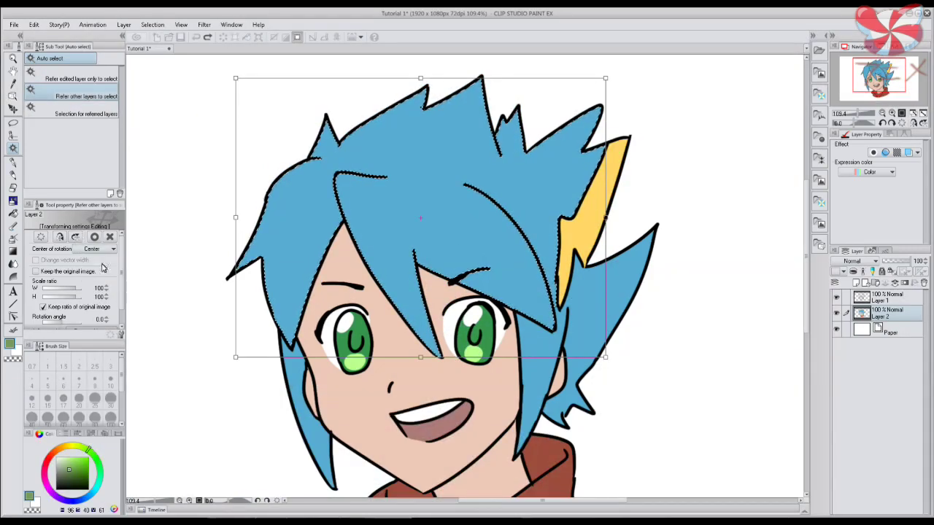
pyautogui.moveTo(122, 253); pyautogui.dragTo(126, 283)
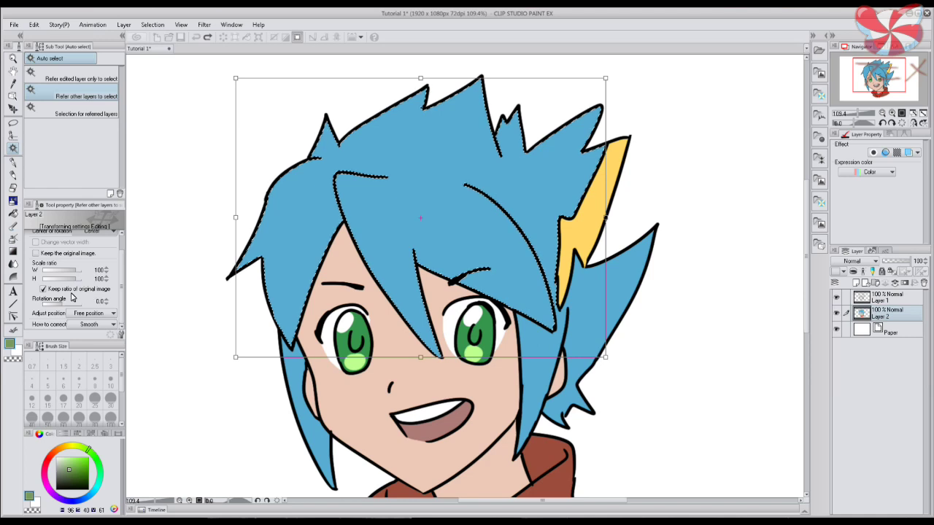
# Flip the selected hair on Layer 2 horizontally and vertically within the open transformation, and restore its original orientation
pyautogui.moveTo(120, 308); pyautogui.dragTo(123, 293)
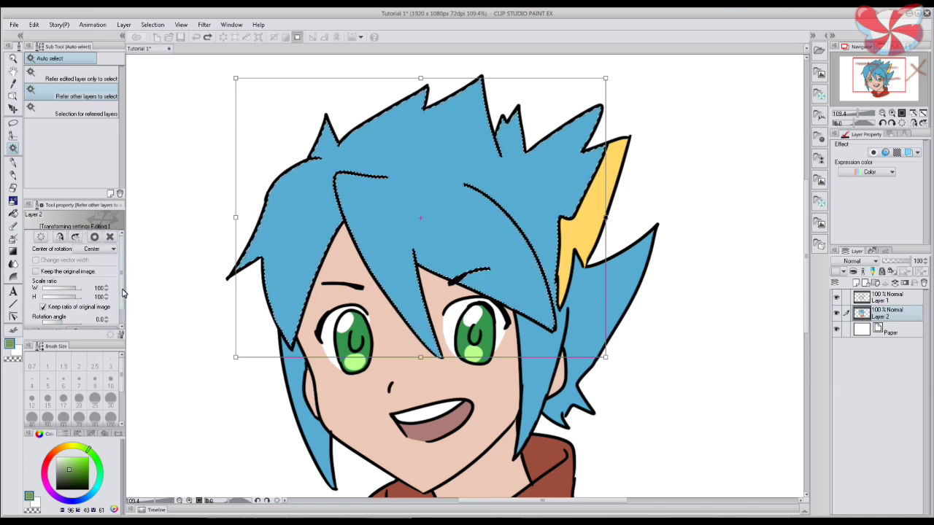
pyautogui.click(61, 238)
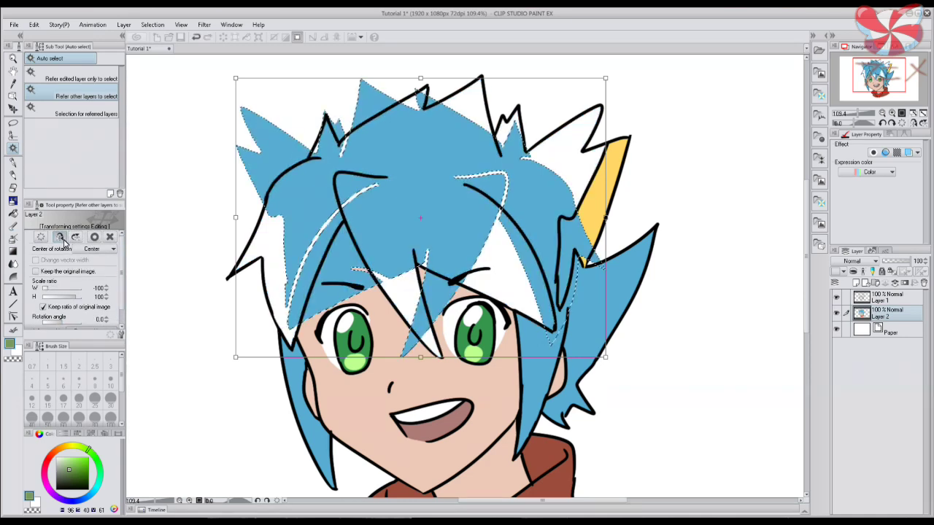
pyautogui.click(60, 238)
pyautogui.click(76, 238)
pyautogui.click(75, 238)
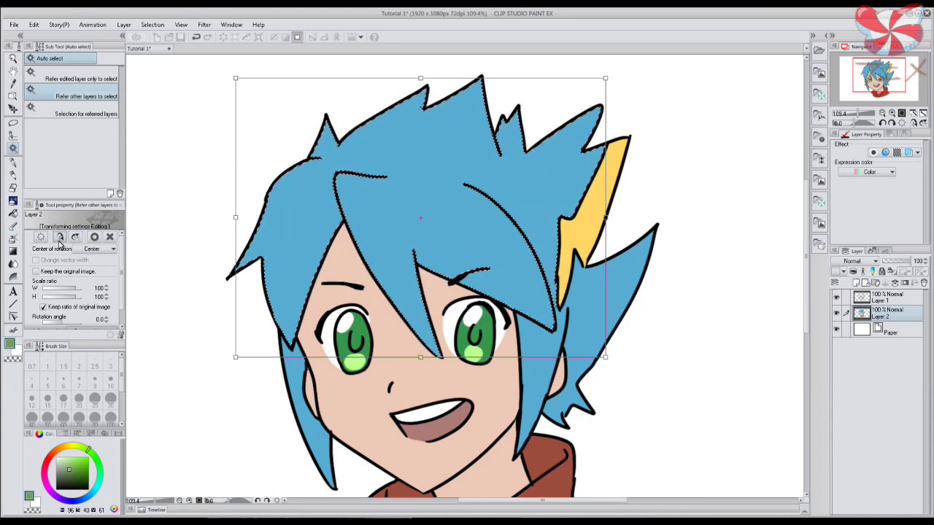
pyautogui.click(60, 239)
pyautogui.click(43, 239)
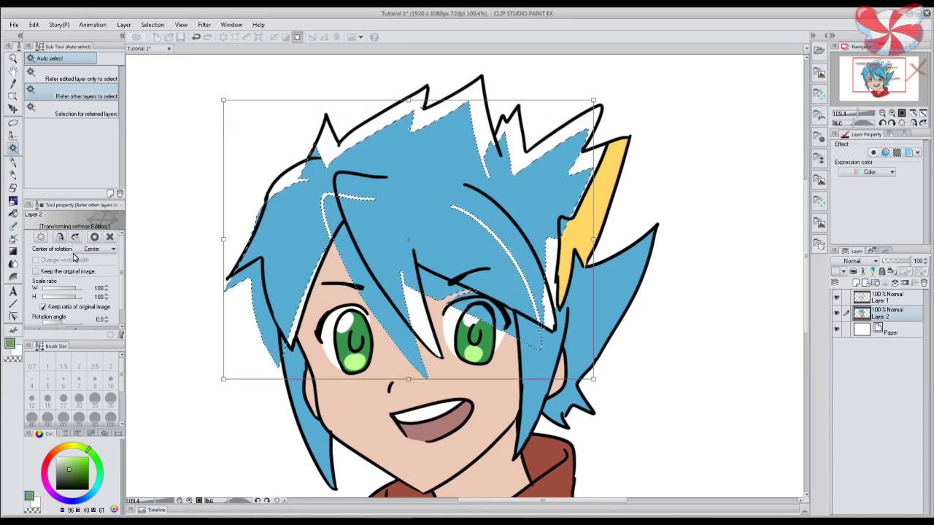
# Try rotating the selected hair by raising its rotation angle in steps of 1.0, and set it back to 0.0
pyautogui.scroll(-2, 90, 304)
pyautogui.click(107, 302)
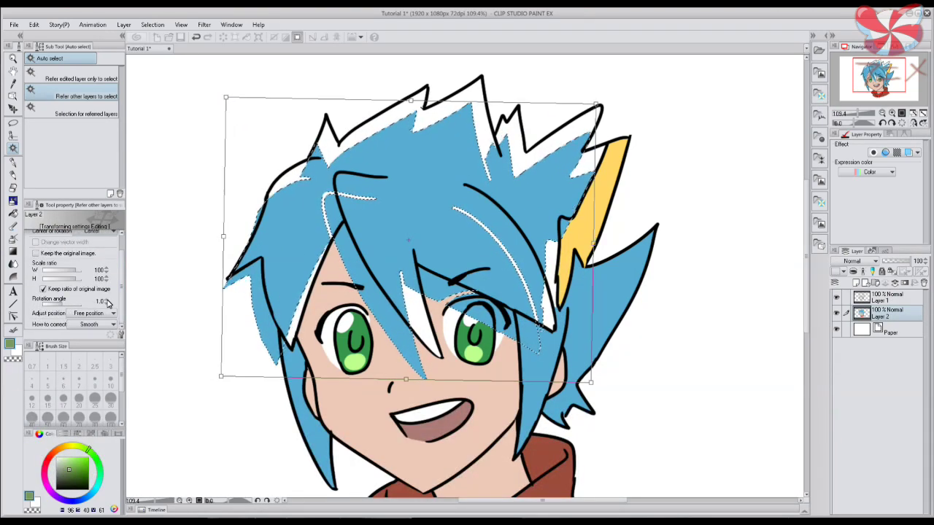
pyautogui.click(107, 302)
pyautogui.click(107, 302)
pyautogui.click(107, 302)
pyautogui.click(108, 302)
pyautogui.click(107, 304)
pyautogui.click(107, 304)
pyautogui.click(107, 305)
pyautogui.click(107, 304)
pyautogui.click(108, 304)
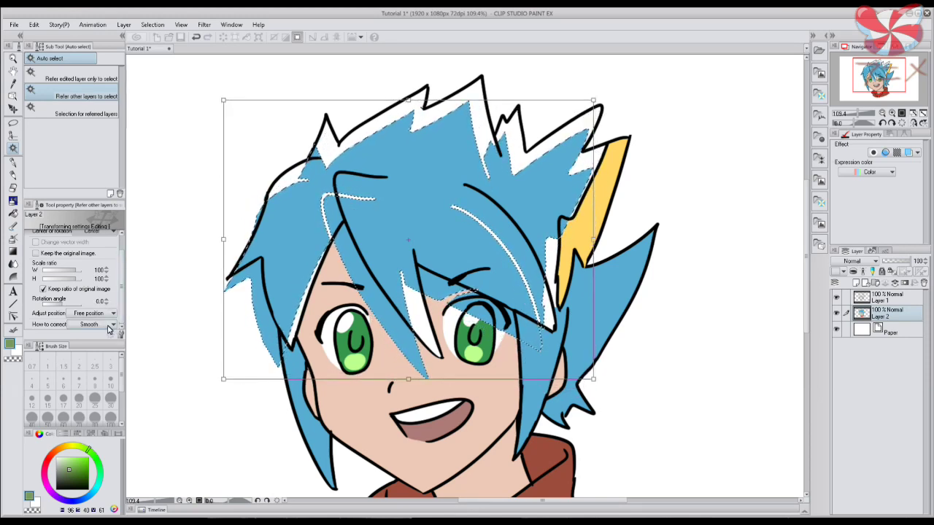
# Look through the Adjust position options of the hair's transformation, keep Free position, and finish the transformation
pyautogui.moveTo(121, 315); pyautogui.dragTo(121, 320)
pyautogui.click(107, 316)
pyautogui.click(106, 315)
pyautogui.moveTo(124, 311); pyautogui.dragTo(119, 297)
pyautogui.scroll(2, 118, 296)
pyautogui.press('Return')
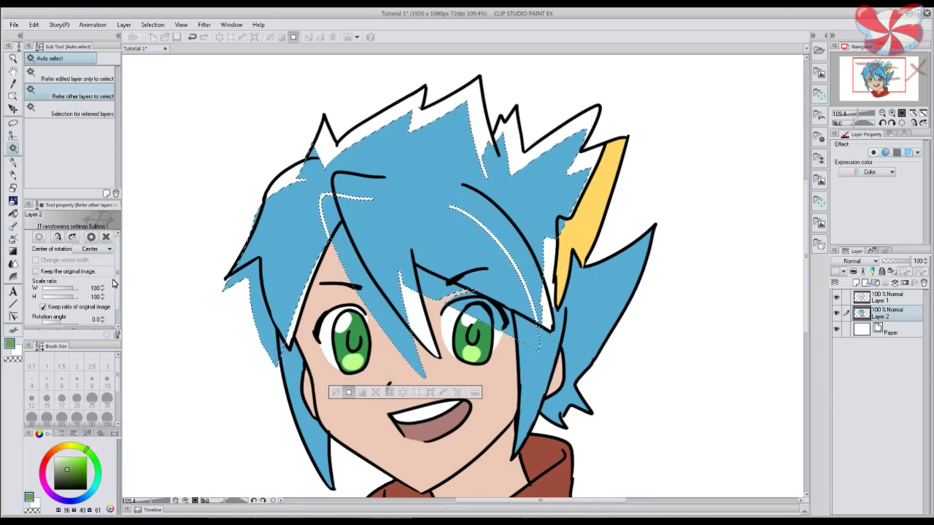
# Transform the selected hair by stretching its width and height independently, and scale it to 97 with the original ratio kept
pyautogui.hotkey('ctrl', 't')
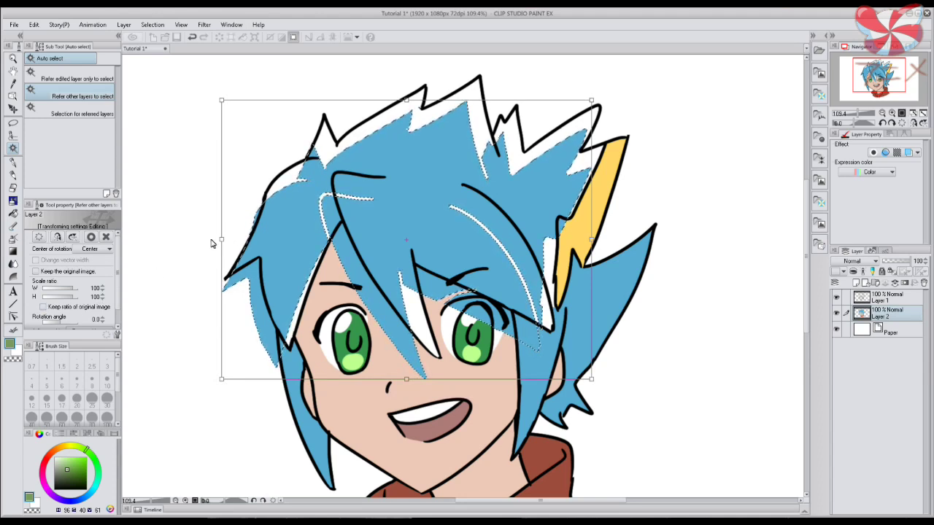
pyautogui.moveTo(223, 246); pyautogui.dragTo(193, 223)
pyautogui.moveTo(391, 100); pyautogui.dragTo(394, 121)
pyautogui.moveTo(196, 249); pyautogui.dragTo(232, 256)
pyautogui.click(72, 308)
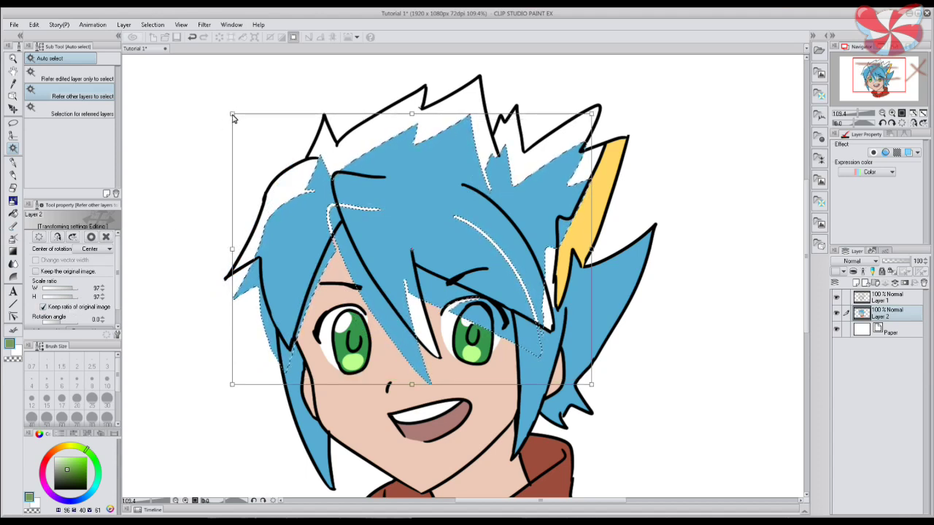
pyautogui.moveTo(226, 125)
pyautogui.mouseDown()
pyautogui.moveTo(240, 110)
pyautogui.moveTo(235, 117)
pyautogui.mouseUp()
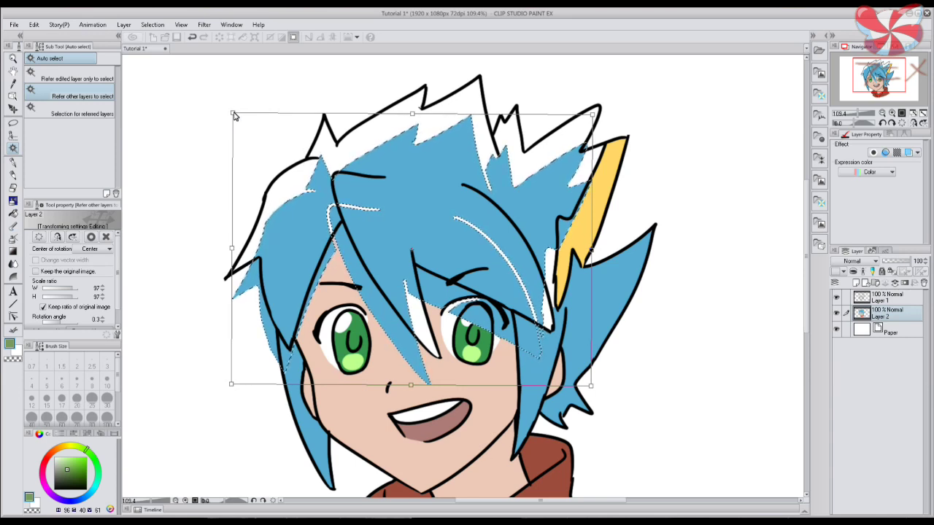
# Distort the hair by pulling both upper corners of its transformation box outward, and cancel the transformation
pyautogui.moveTo(234, 118); pyautogui.dragTo(146, 74)
pyautogui.moveTo(592, 115); pyautogui.dragTo(771, 122)
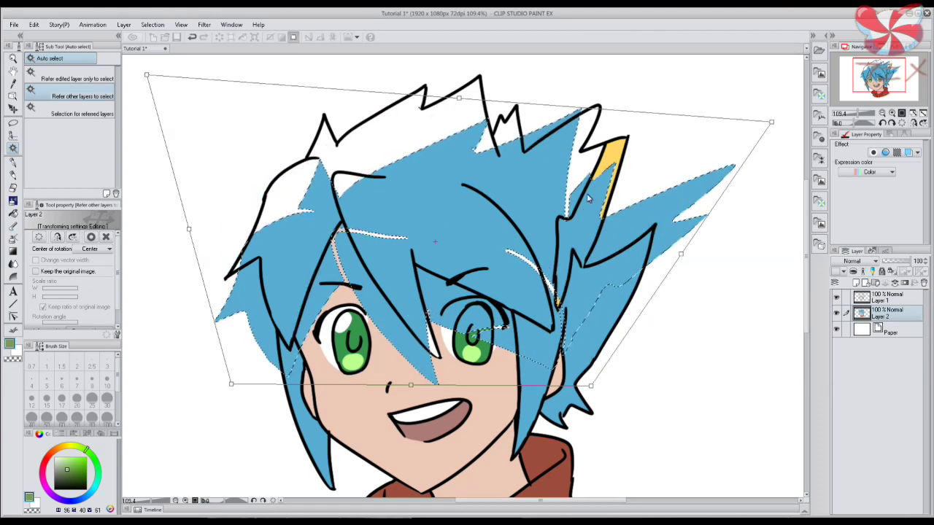
pyautogui.click(108, 238)
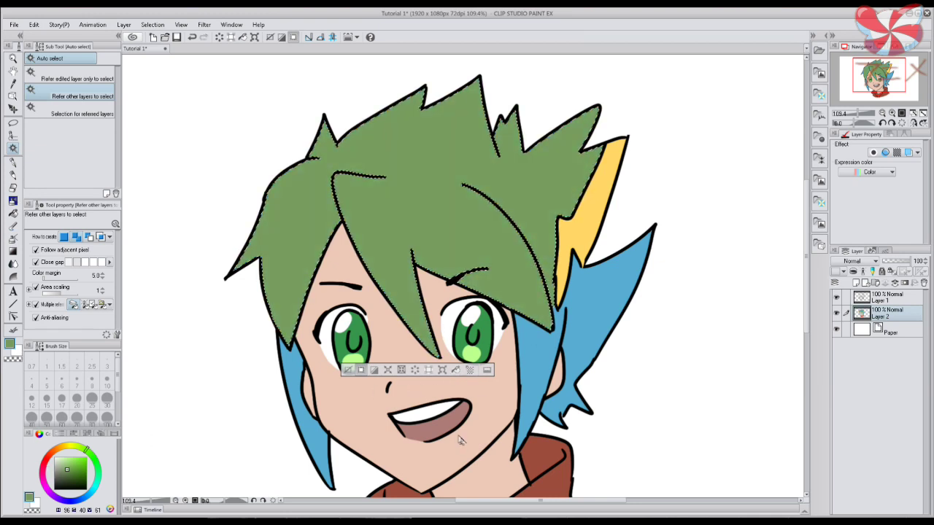
# Undo the green fill of the hair selection and try the simple tone settings with a Noise tone at 50% density
pyautogui.hotkey('ctrl', 'z')
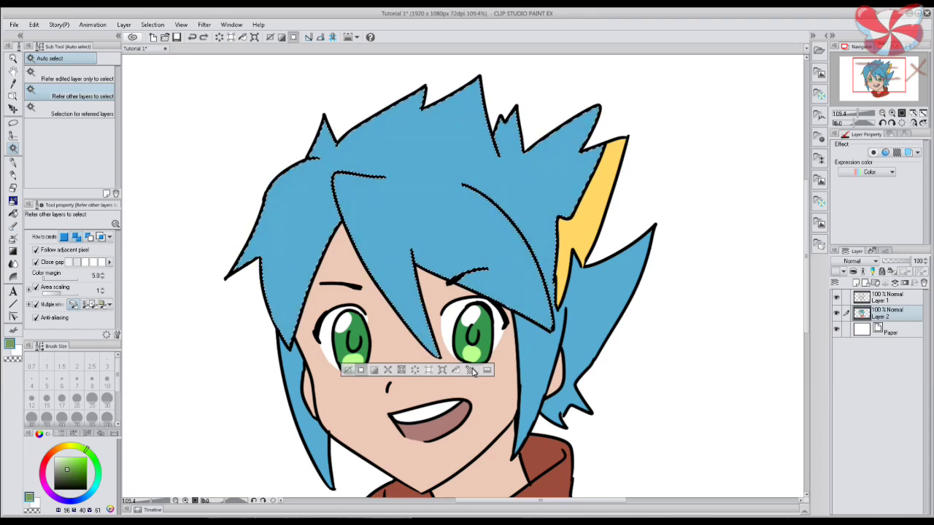
pyautogui.click(470, 370)
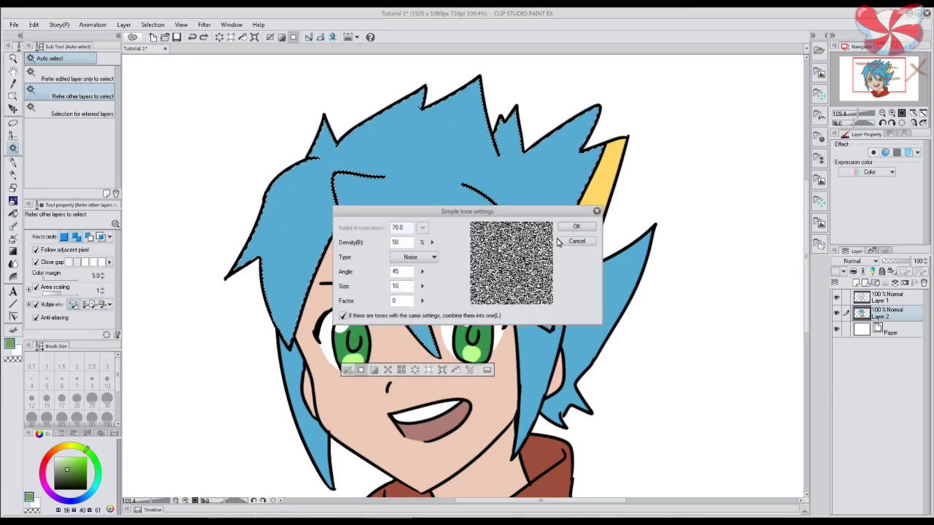
pyautogui.click(577, 229)
# Delete the Selection Launcher Settings command from the selection launcher's command preview
pyautogui.scroll(-1, 526, 238)
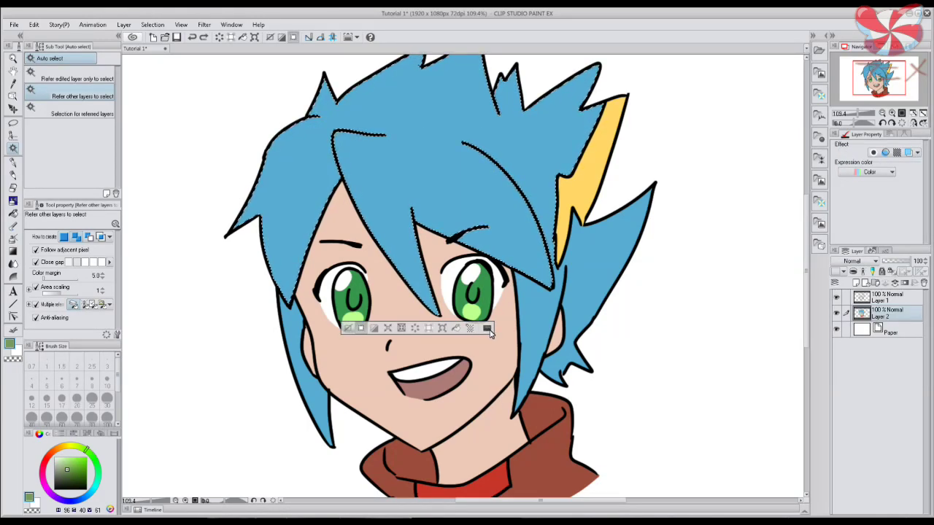
pyautogui.click(489, 331)
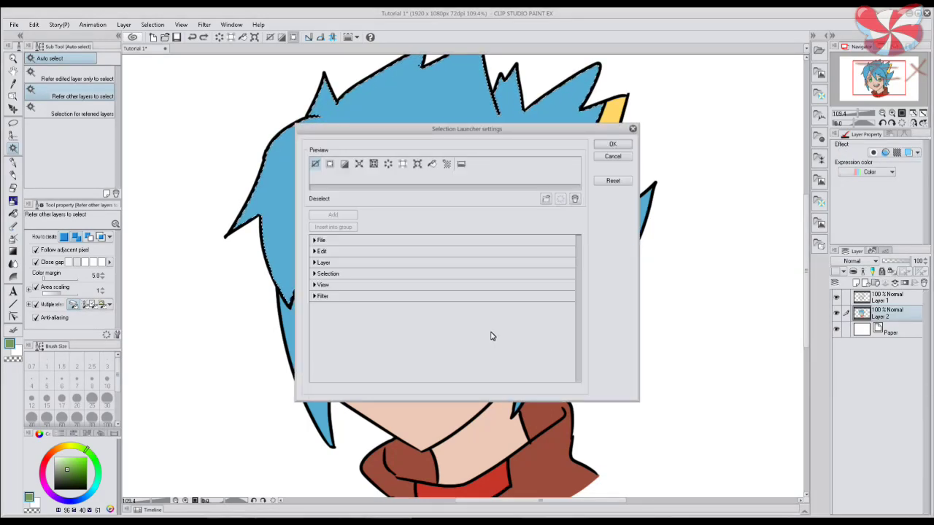
pyautogui.click(461, 166)
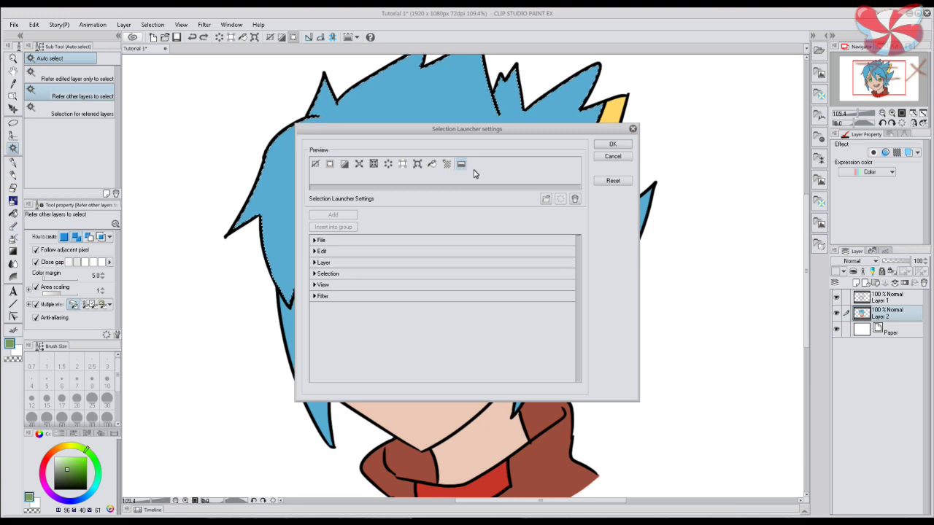
pyautogui.click(574, 200)
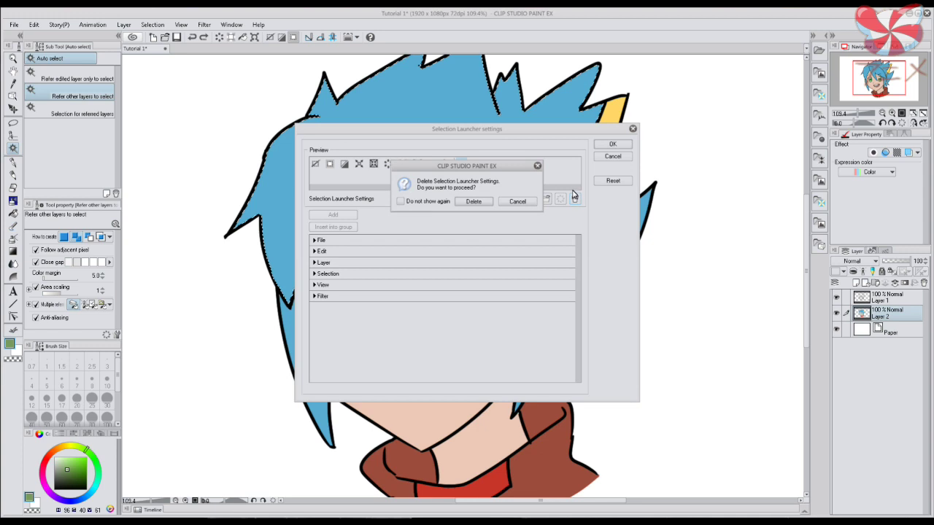
pyautogui.click(474, 202)
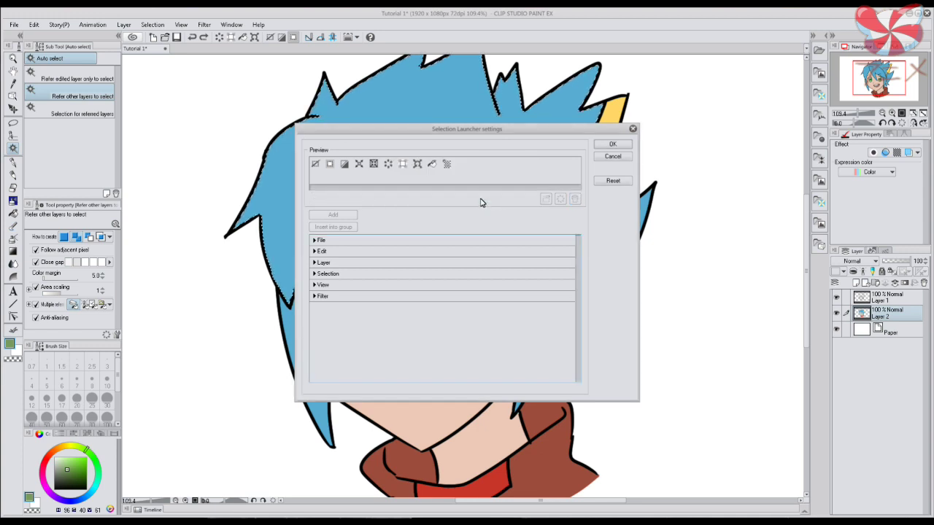
# Reset the selection launcher to its default commands and leave its settings without saving
pyautogui.click(611, 180)
pyautogui.click(484, 202)
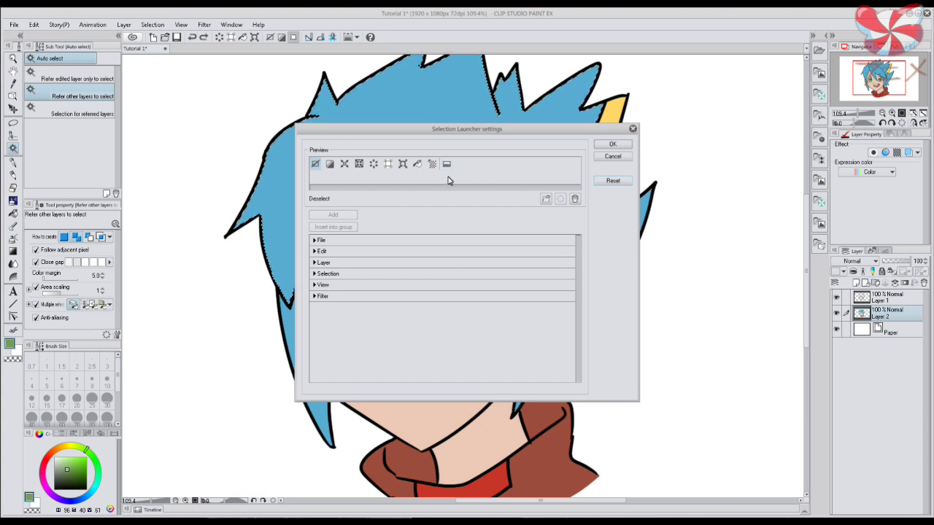
pyautogui.click(611, 156)
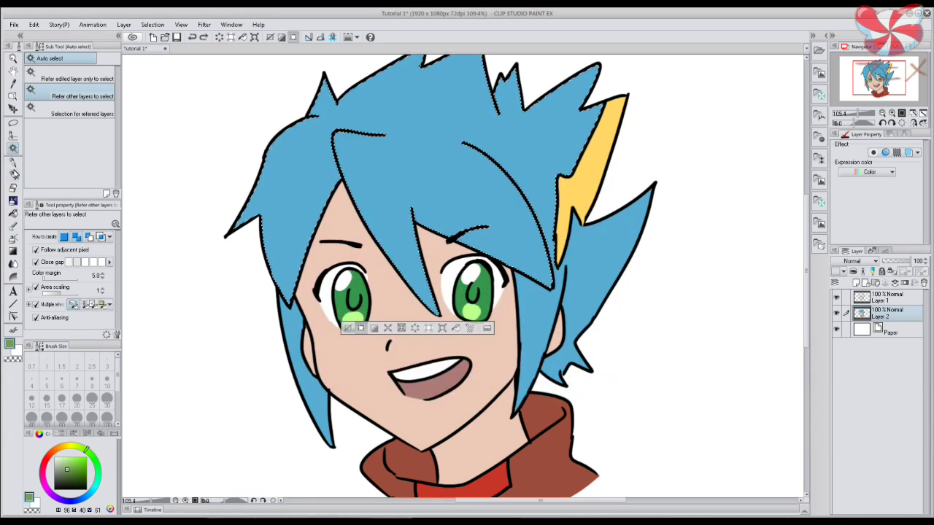
# Switch to the Pen tool with the G-pen
pyautogui.click(13, 173)
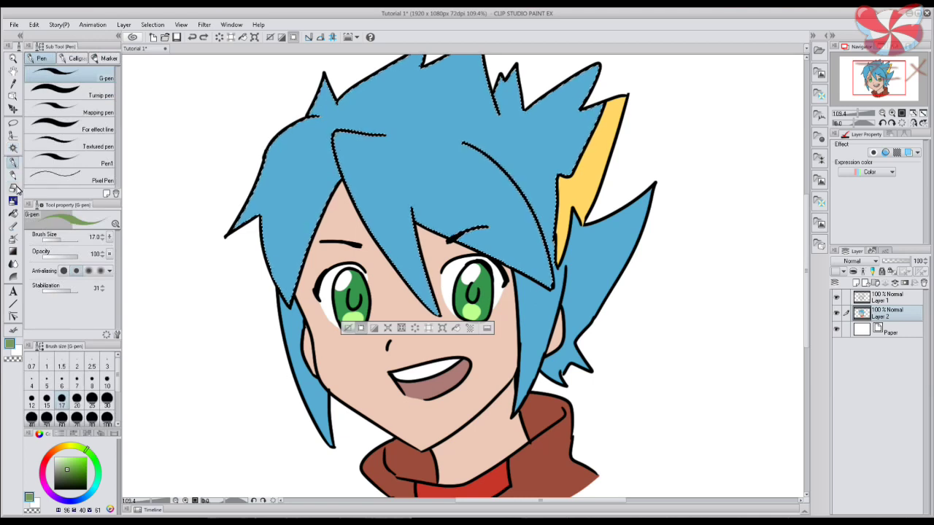
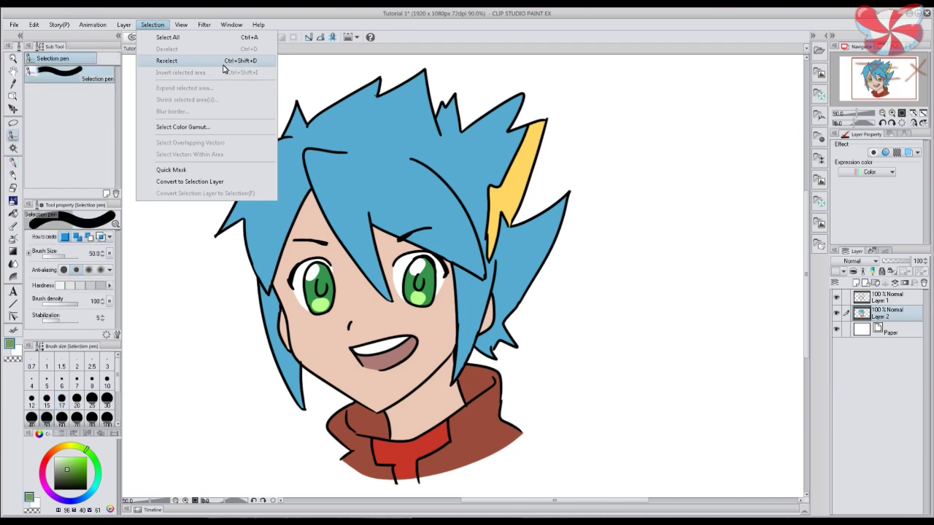
# Paint a selection over the top and back hair with the Selection pen, and deselect it
pyautogui.click(387, 29)
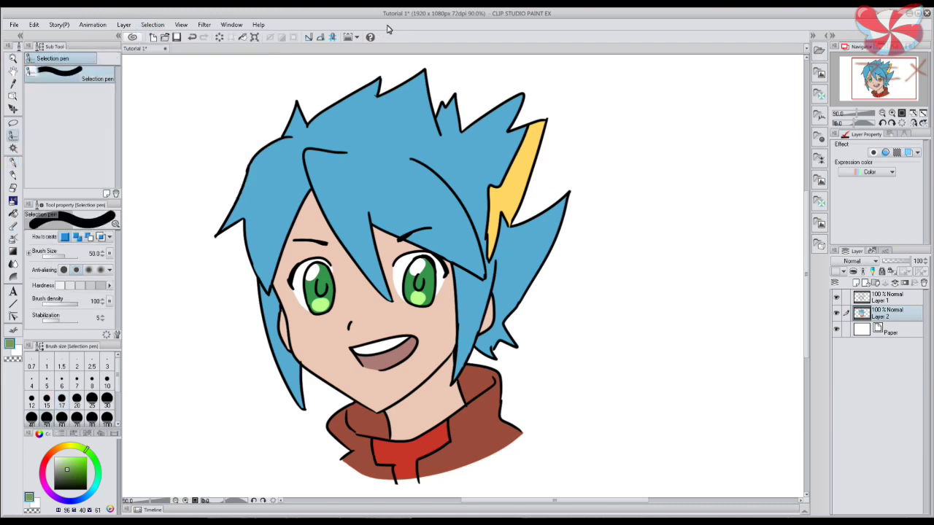
pyautogui.moveTo(343, 86)
pyautogui.mouseDown()
pyautogui.moveTo(277, 177)
pyautogui.moveTo(287, 155)
pyautogui.moveTo(437, 182)
pyautogui.moveTo(536, 94)
pyautogui.moveTo(544, 182)
pyautogui.moveTo(567, 207)
pyautogui.moveTo(503, 328)
pyautogui.mouseUp()
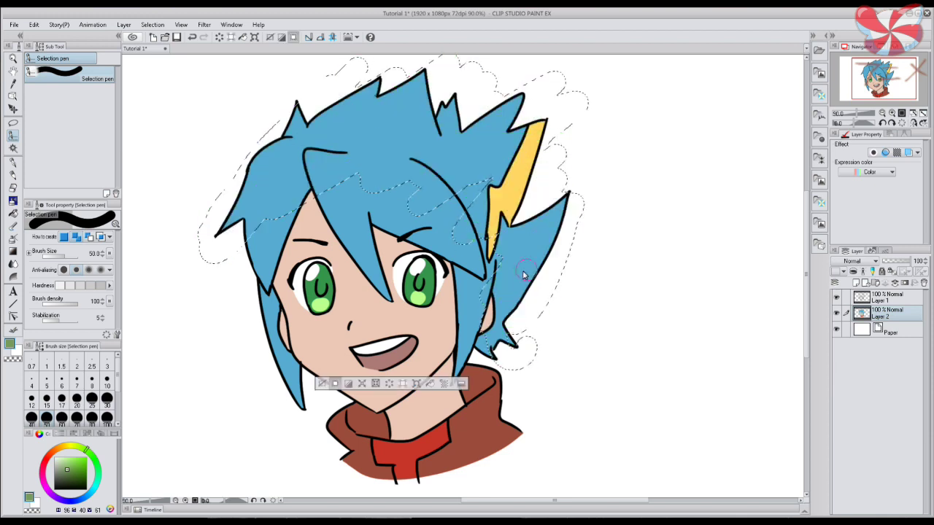
pyautogui.click(322, 383)
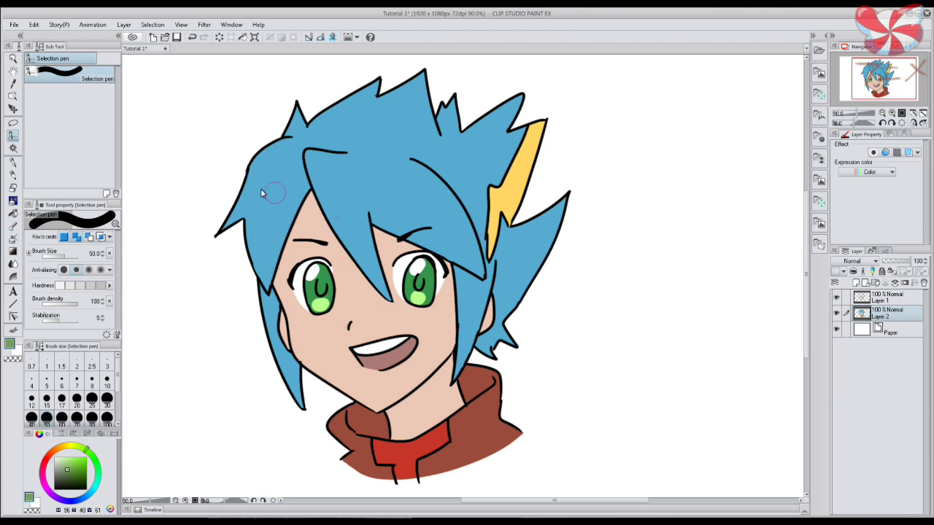
# Restore the last hair selection with Reselect, and deselect it again
pyautogui.click(153, 24)
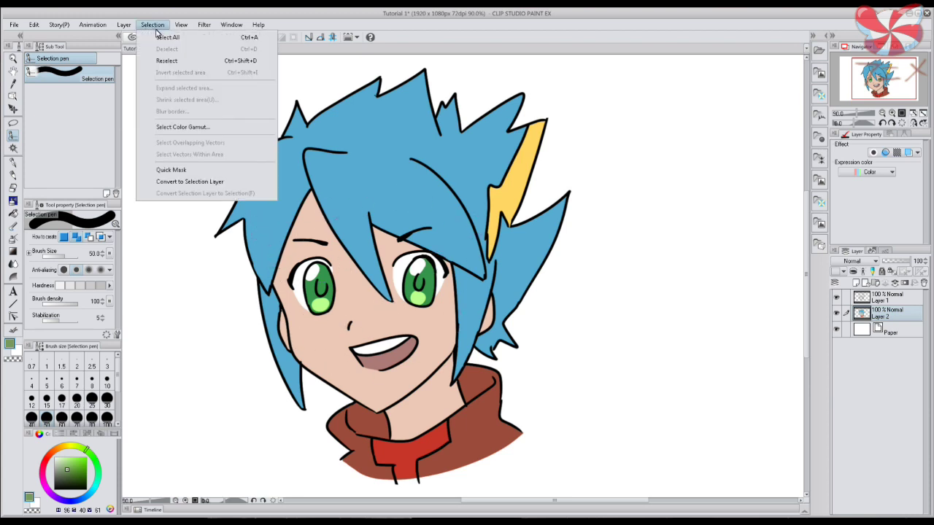
pyautogui.click(182, 62)
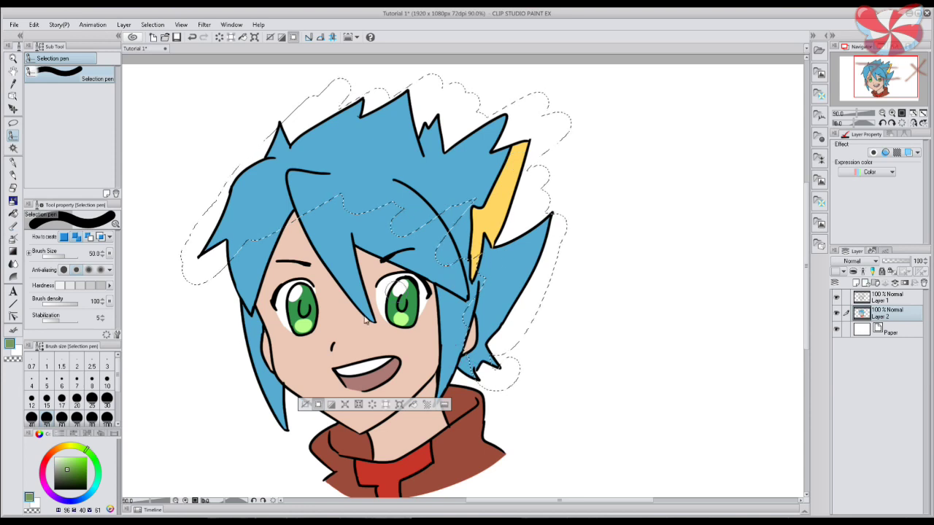
pyautogui.click(305, 404)
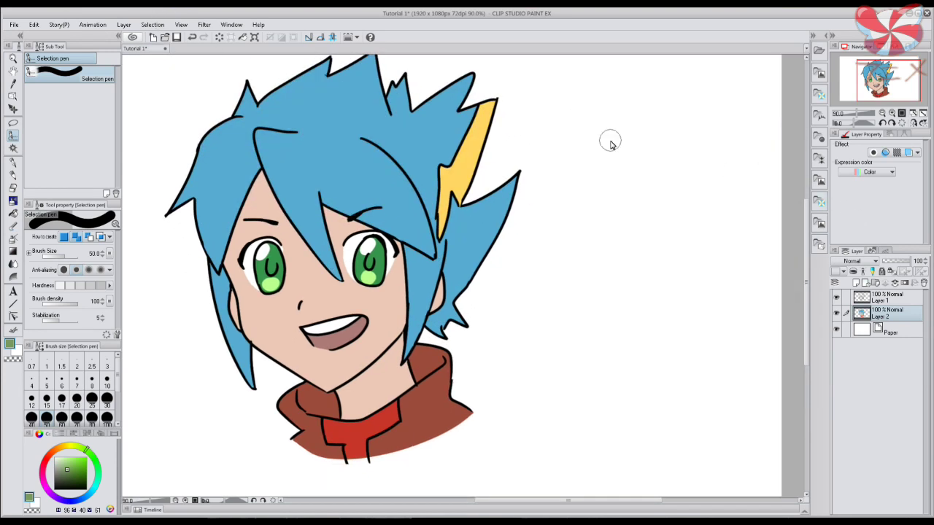
pyautogui.click(153, 24)
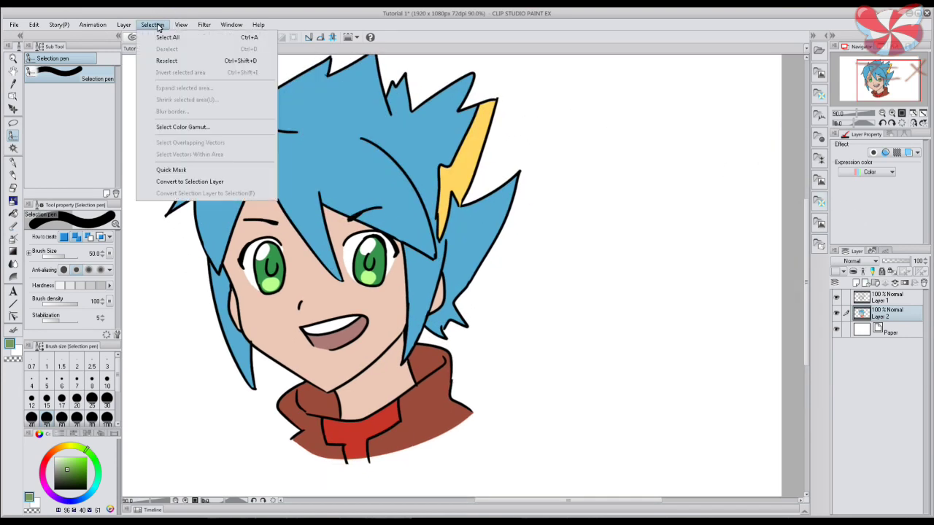
pyautogui.click(216, 130)
pyautogui.click(727, 122)
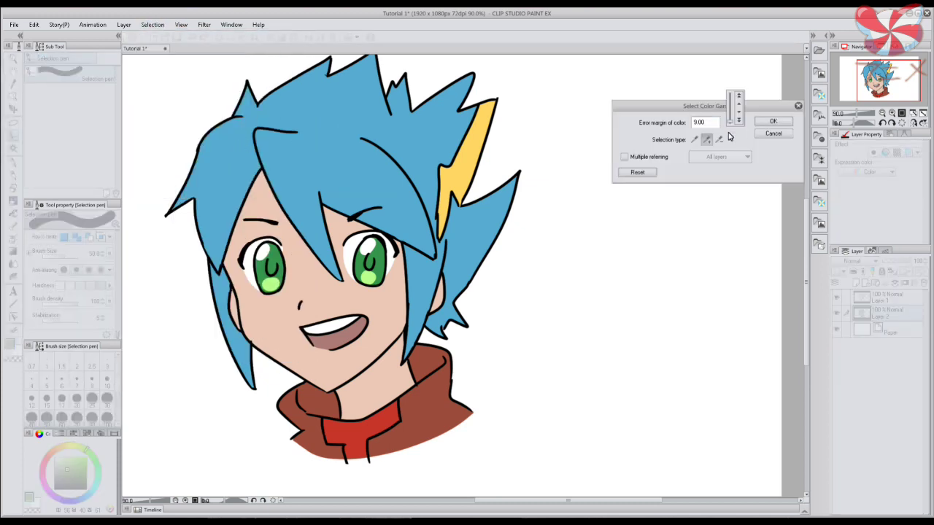
pyautogui.click(744, 140)
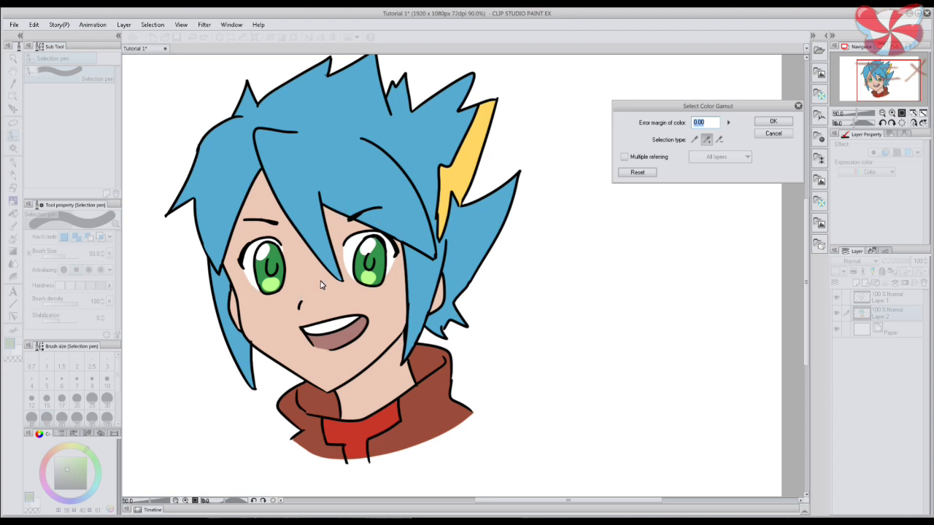
pyautogui.click(772, 134)
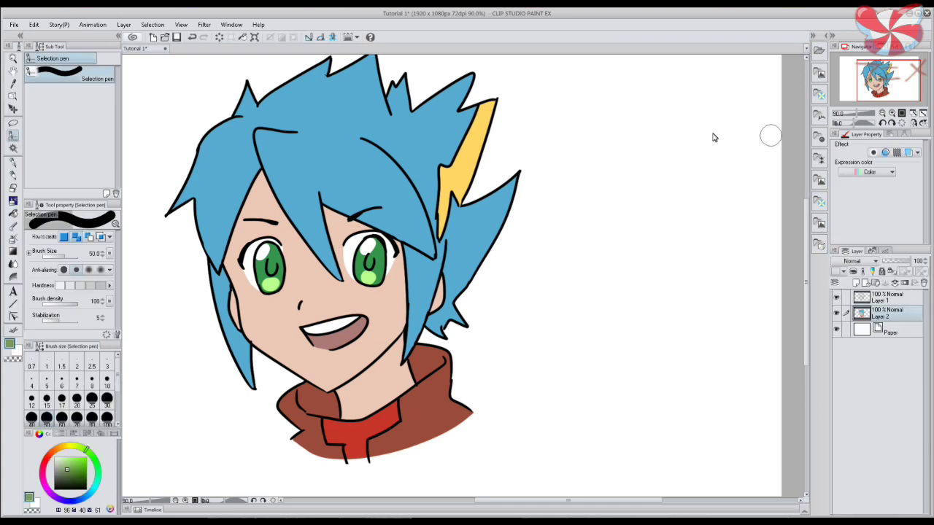
# Auto select the face skin while referring to other layers, and clear that selection
pyautogui.click(13, 148)
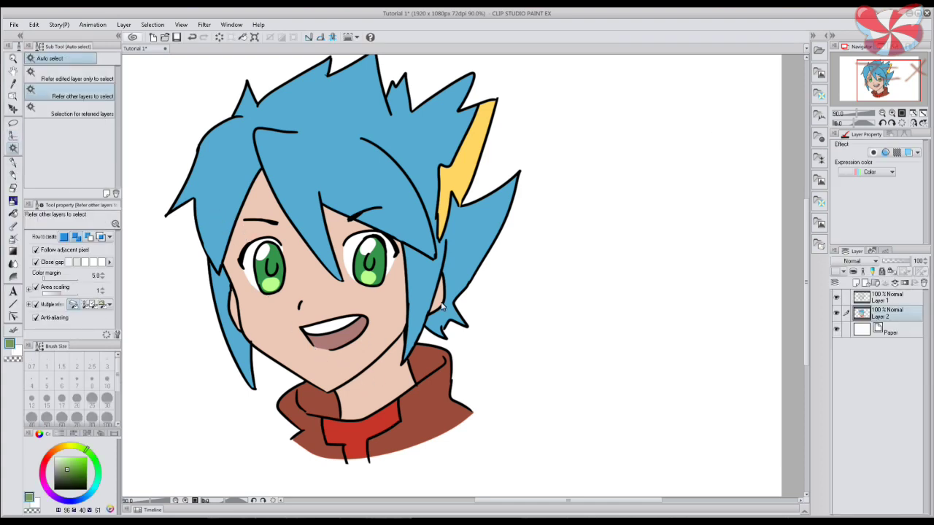
pyautogui.click(383, 315)
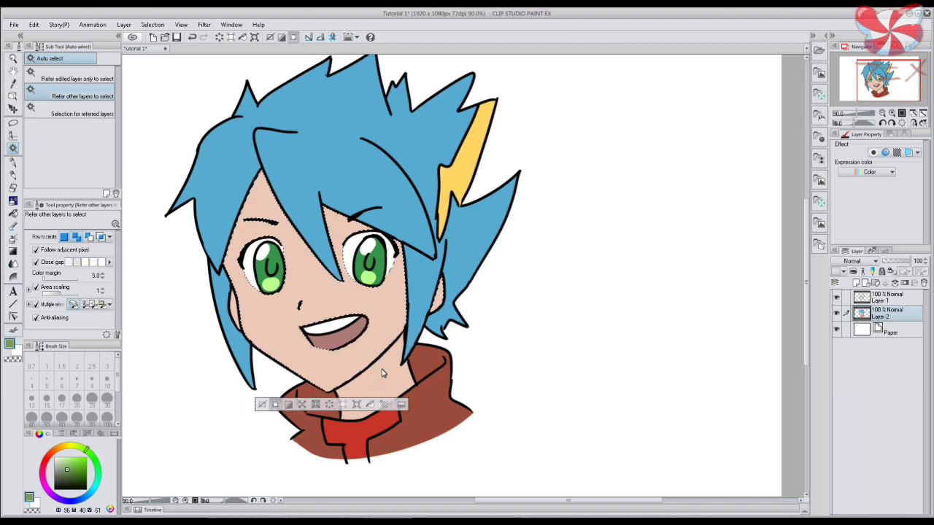
pyautogui.click(261, 405)
# Select all the skin-coloured areas of the face, ears and neck by color gamut with a 9.00 error margin
pyautogui.click(152, 24)
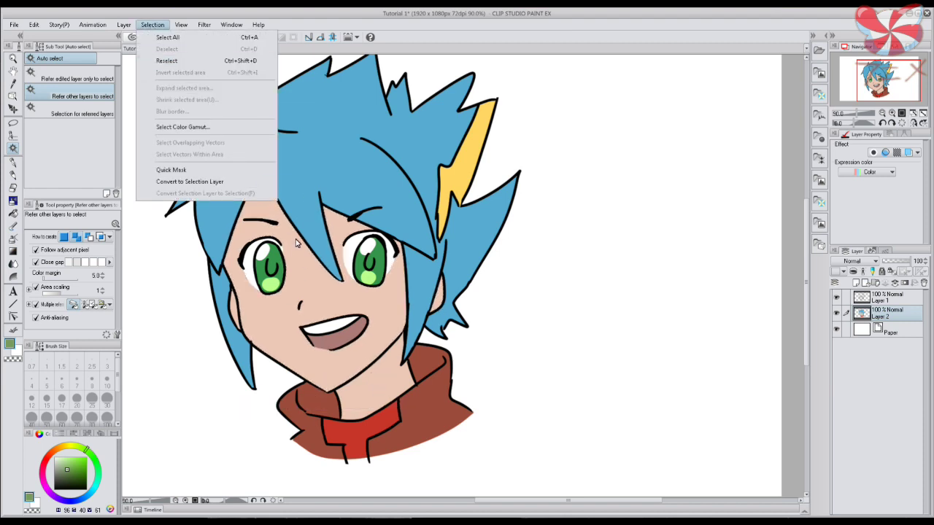
pyautogui.click(171, 127)
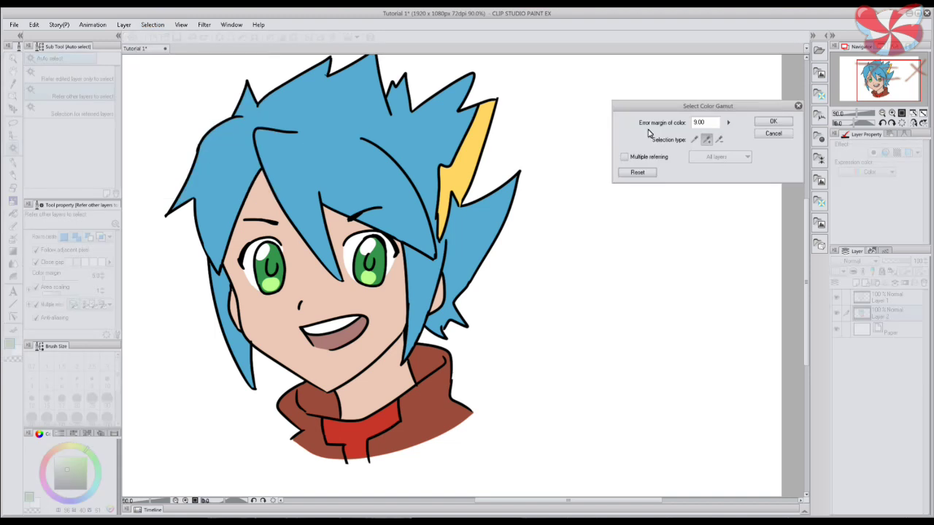
pyautogui.click(349, 308)
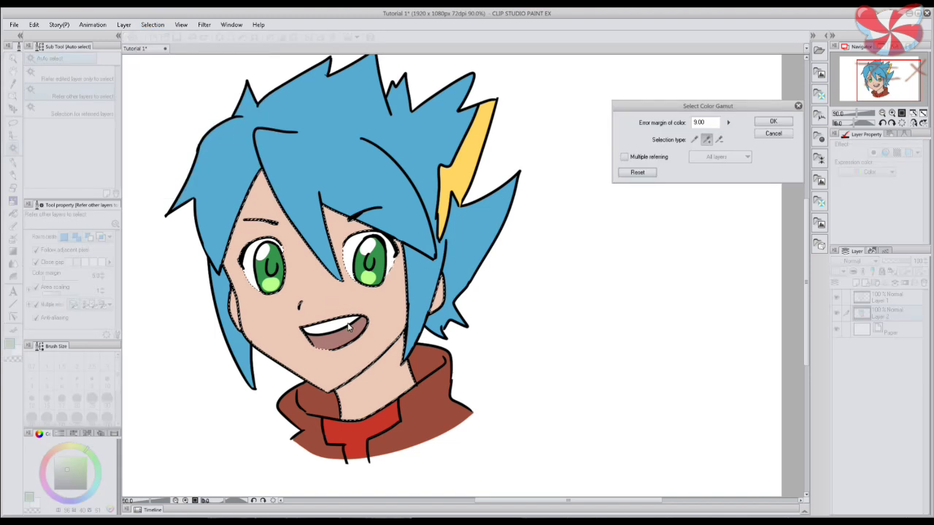
pyautogui.click(774, 121)
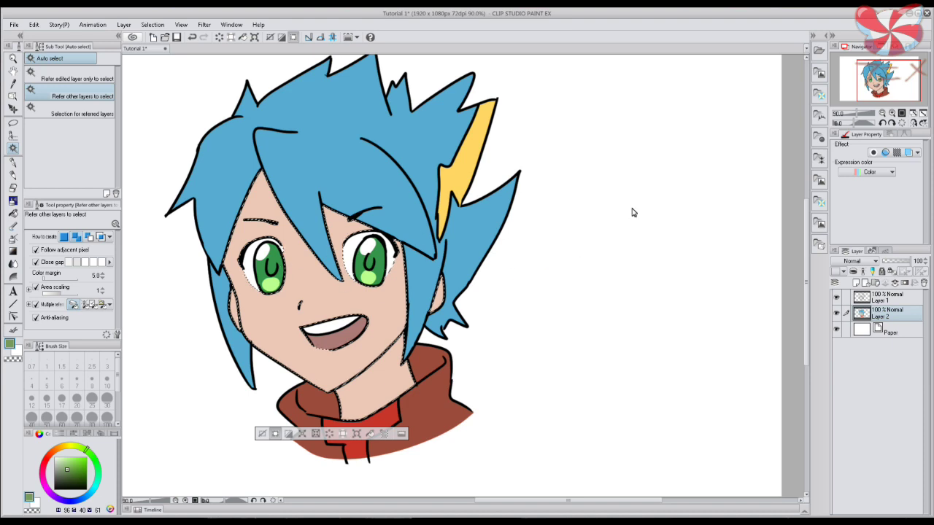
# On a new layer above Layer 2, shade the forehead and both ears in a darker skin tone with the G-pen at size 100
pyautogui.click(856, 282)
pyautogui.press('p')
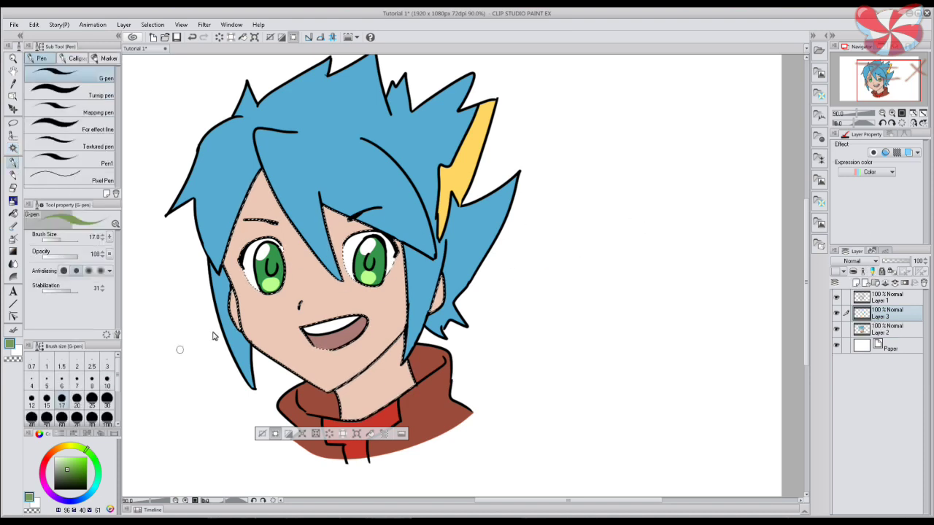
pyautogui.keyDown('alt'); pyautogui.click(265, 332); pyautogui.keyUp('alt')
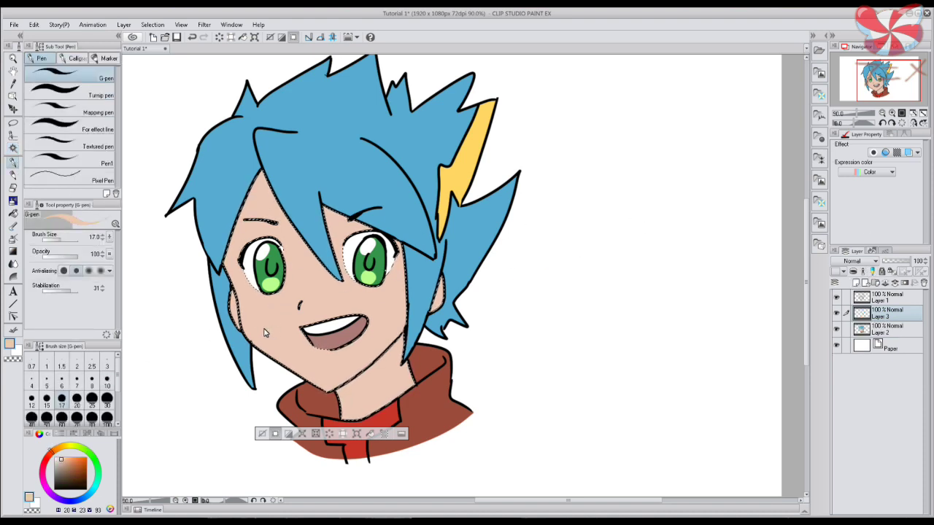
pyautogui.click(67, 466)
pyautogui.click(107, 399)
pyautogui.click(111, 423)
pyautogui.moveTo(275, 164)
pyautogui.mouseDown()
pyautogui.moveTo(277, 177)
pyautogui.moveTo(232, 212)
pyautogui.mouseUp()
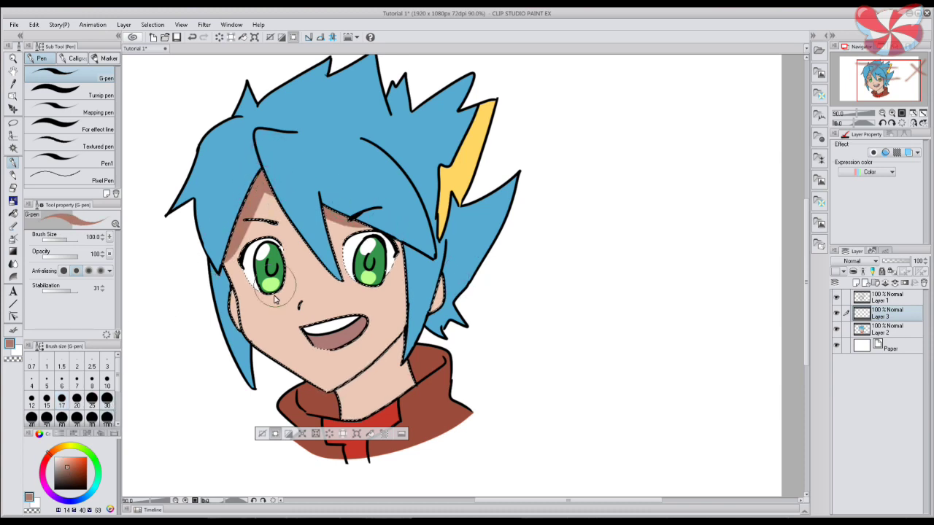
pyautogui.moveTo(224, 295); pyautogui.dragTo(227, 315)
pyautogui.moveTo(436, 281); pyautogui.dragTo(445, 276)
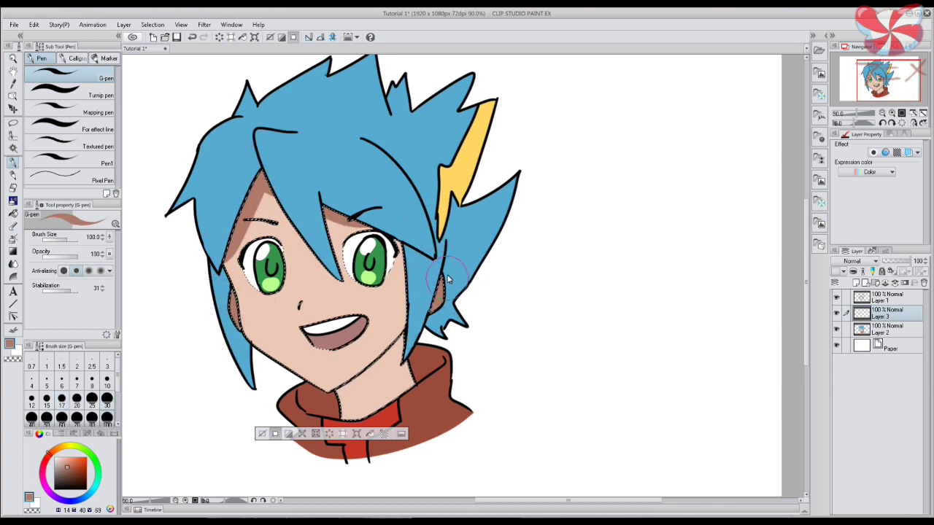
# Shade the neck under the chin and beside the nose with the G-pen at size 30, and deselect the skin
pyautogui.click(106, 399)
pyautogui.moveTo(406, 335)
pyautogui.mouseDown()
pyautogui.moveTo(367, 380)
pyautogui.moveTo(396, 358)
pyautogui.moveTo(309, 419)
pyautogui.moveTo(401, 353)
pyautogui.moveTo(354, 393)
pyautogui.mouseUp()
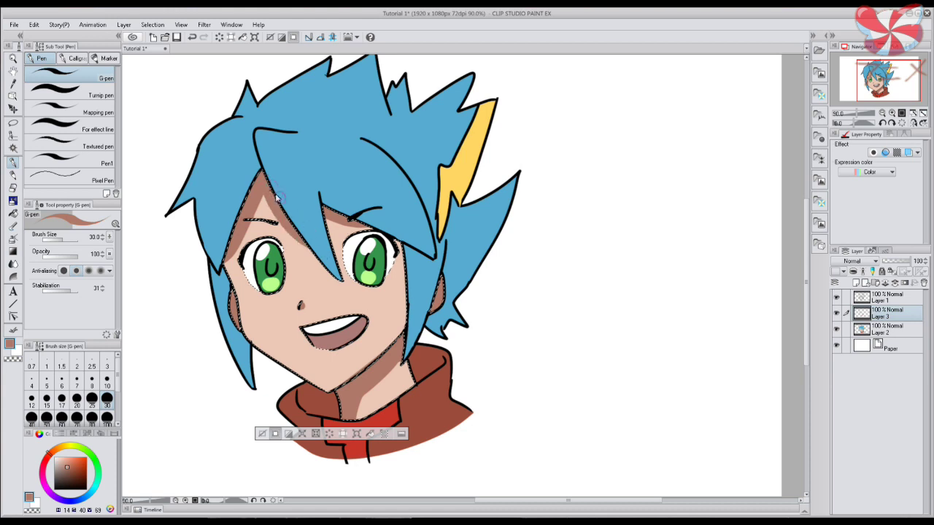
pyautogui.click(261, 435)
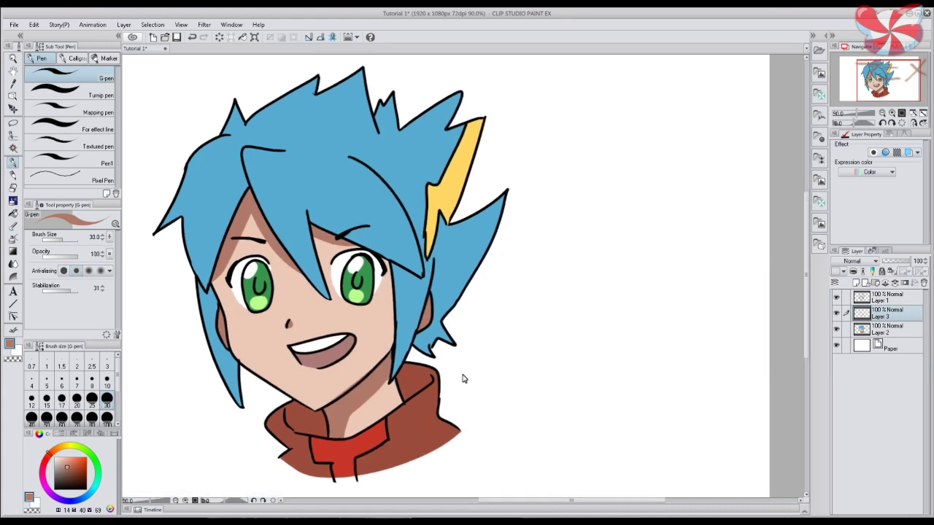
# Make Layer 2 the active layer and start Select Color Gamut
pyautogui.click(887, 329)
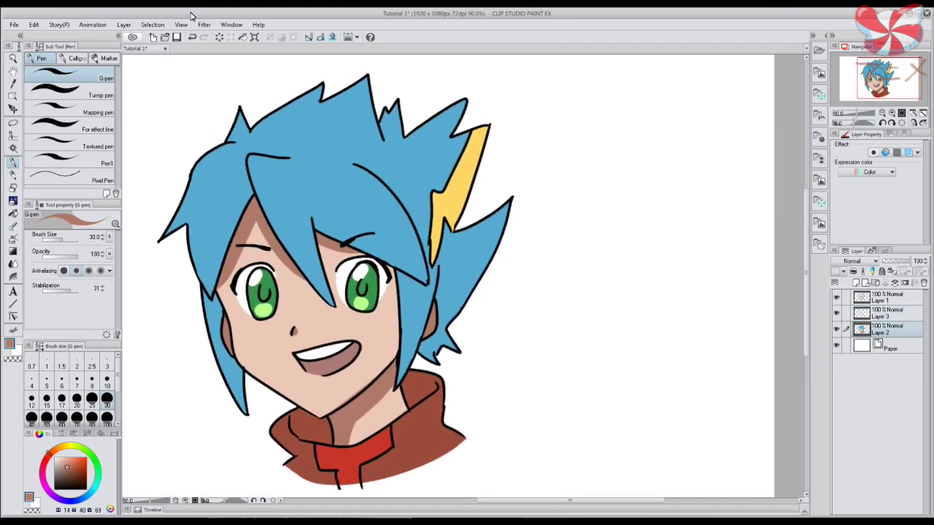
pyautogui.click(152, 24)
pyautogui.click(181, 127)
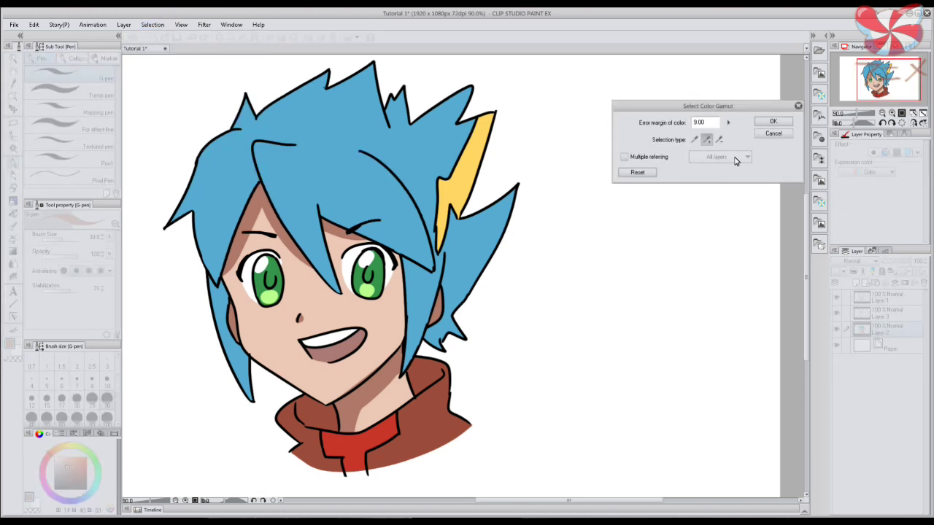
# Try multiple referring with the Selected layer and All layers options, and switch it off again
pyautogui.click(650, 158)
pyautogui.click(704, 157)
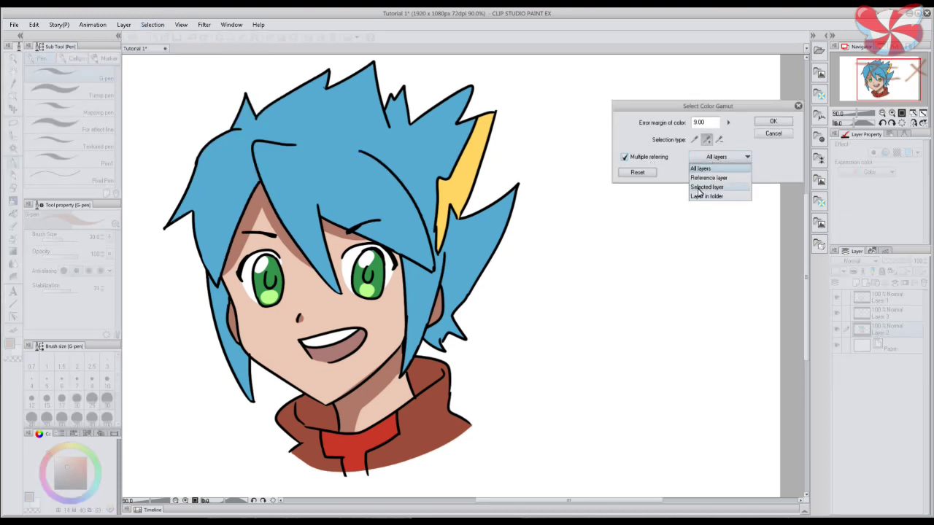
pyautogui.click(699, 188)
pyautogui.click(717, 157)
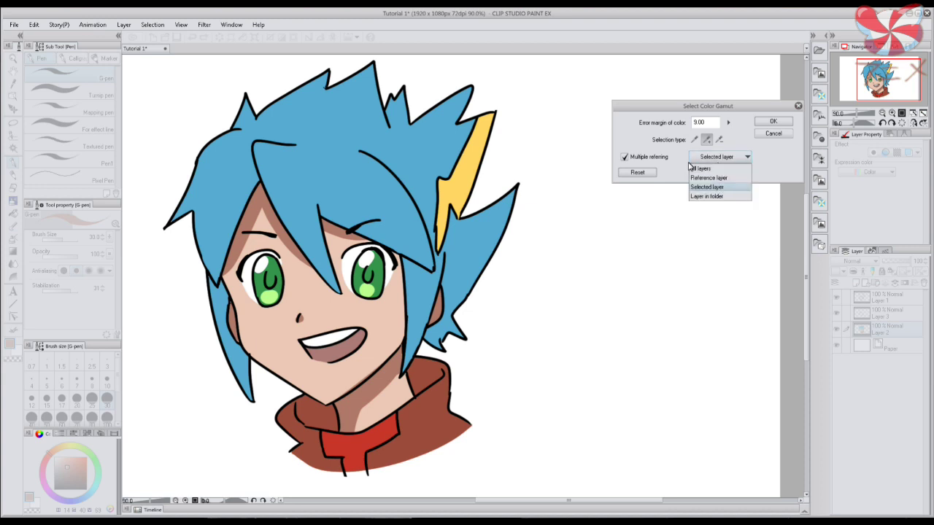
pyautogui.click(699, 170)
pyautogui.click(643, 158)
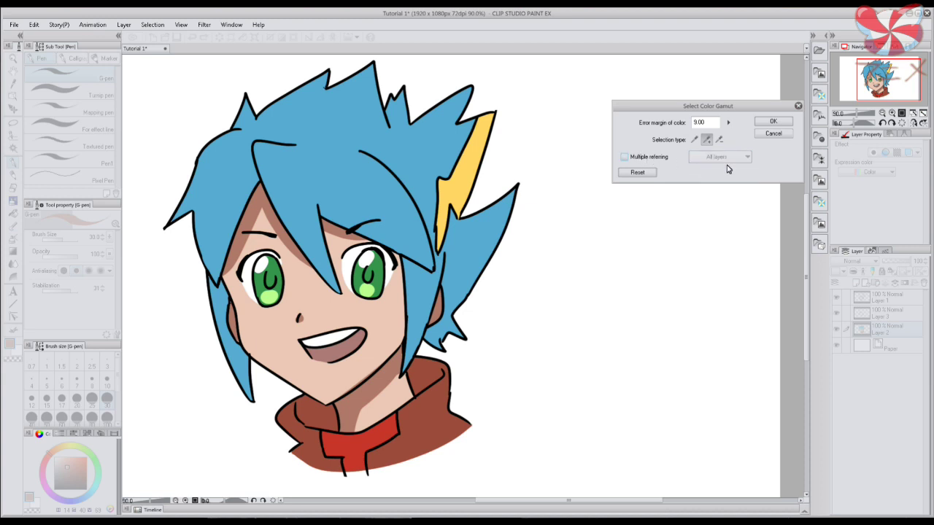
# Select the blue hair by color gamut with multiple referring set to All layers and a 9.00 error margin
pyautogui.click(661, 161)
pyautogui.click(690, 159)
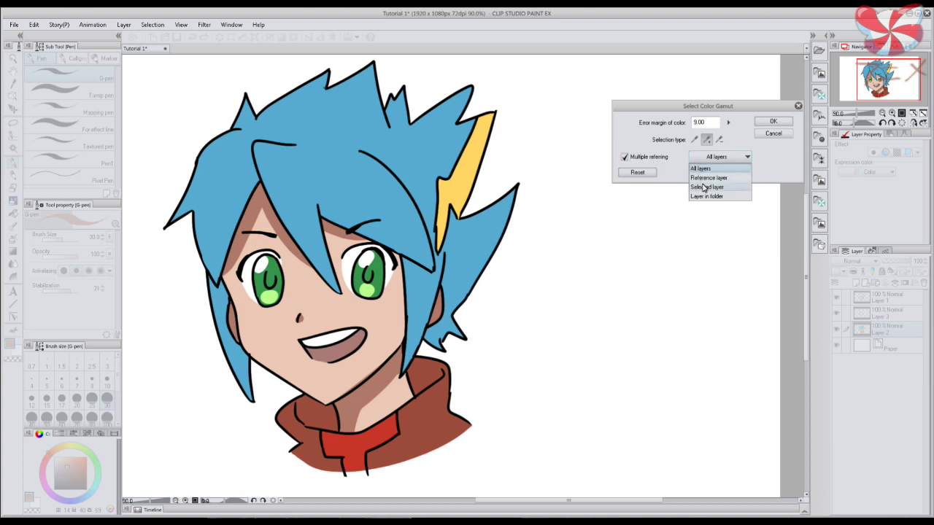
pyautogui.click(699, 167)
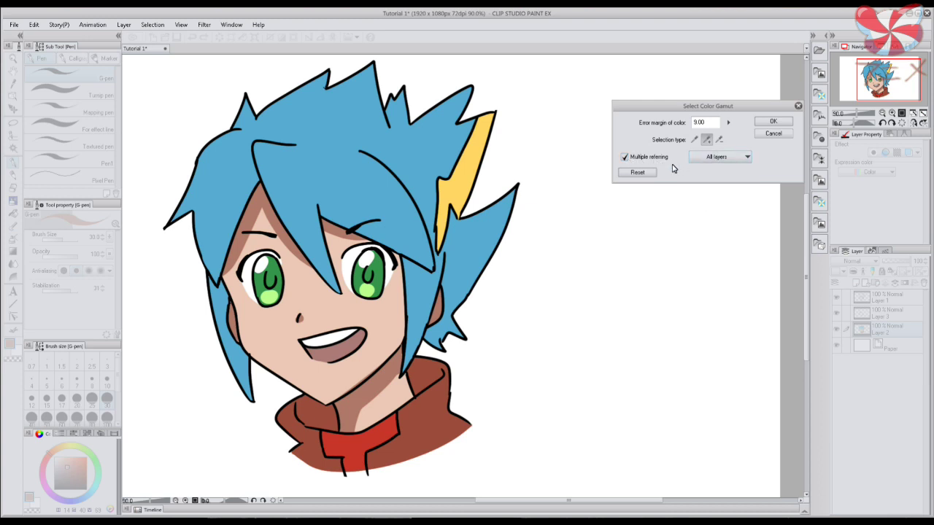
pyautogui.click(400, 236)
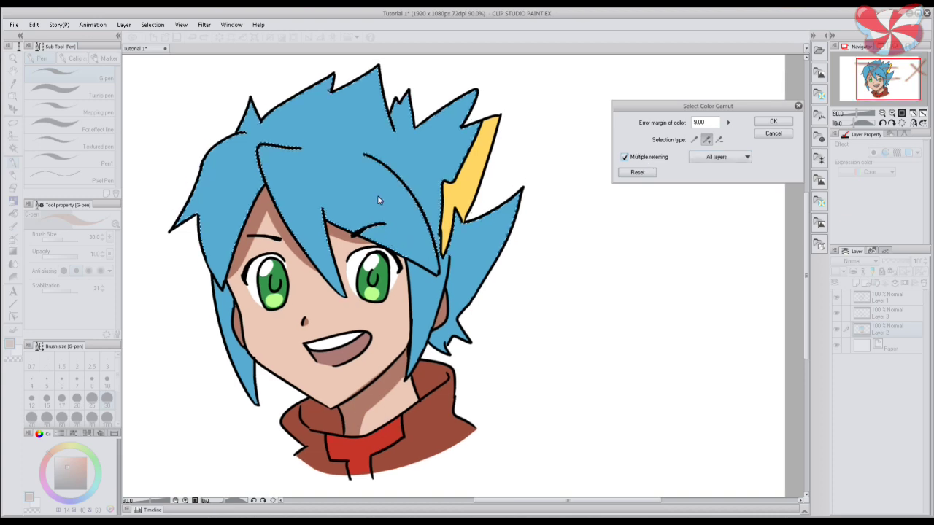
pyautogui.click(781, 123)
# On Layer 3, shade the back hair and the long lock beside the cheek in a darker, muted blue with the G-pen at size 100
pyautogui.rightClick(299, 179)
pyautogui.click(67, 472)
pyautogui.click(87, 496)
pyautogui.moveTo(463, 219); pyautogui.dragTo(451, 330)
pyautogui.moveTo(512, 196); pyautogui.dragTo(458, 305)
pyautogui.click(107, 418)
pyautogui.moveTo(512, 200)
pyautogui.mouseDown()
pyautogui.moveTo(464, 363)
pyautogui.moveTo(442, 346)
pyautogui.mouseUp()
pyautogui.moveTo(482, 282); pyautogui.dragTo(446, 356)
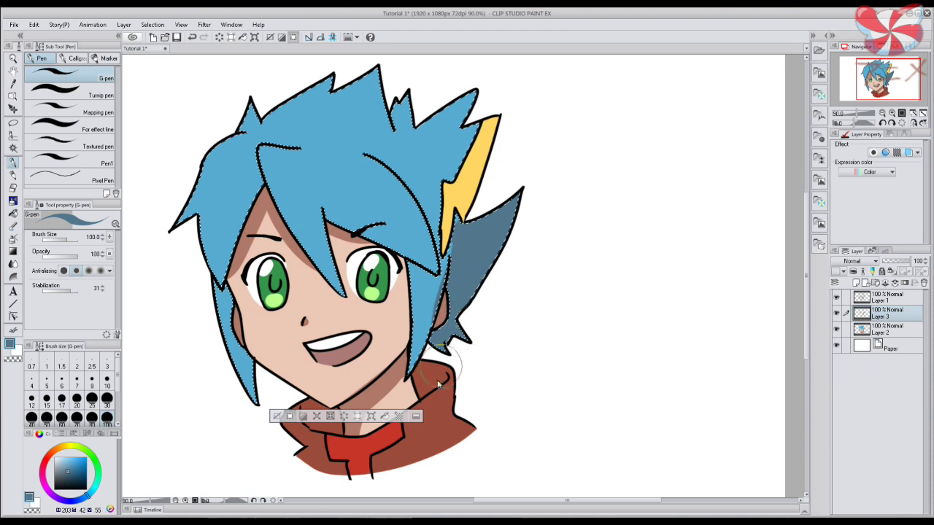
pyautogui.moveTo(230, 284); pyautogui.dragTo(221, 306)
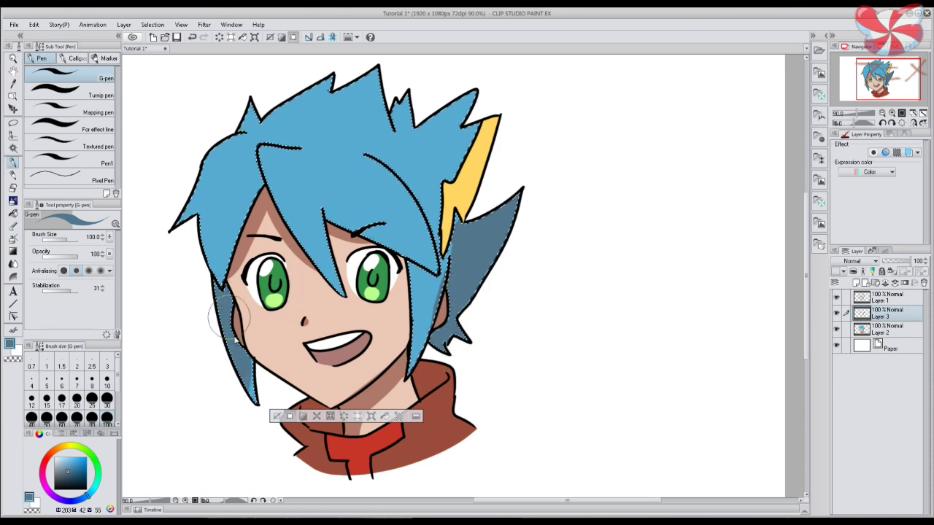
# Shade the lower edges of the front bangs in the same dark blue with the G-pen at size 30
pyautogui.click(107, 400)
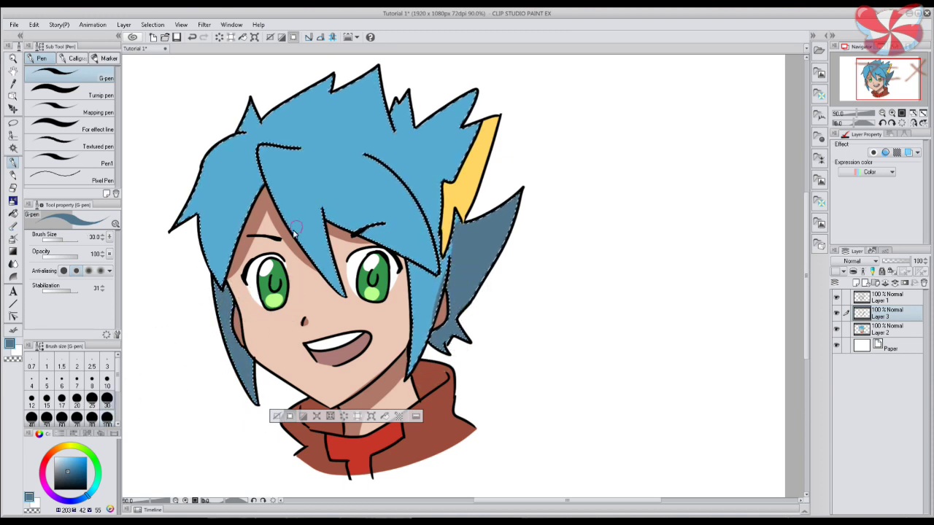
pyautogui.moveTo(332, 274)
pyautogui.mouseDown()
pyautogui.moveTo(324, 212)
pyautogui.moveTo(434, 266)
pyautogui.moveTo(445, 290)
pyautogui.moveTo(435, 250)
pyautogui.moveTo(439, 330)
pyautogui.mouseUp()
pyautogui.moveTo(442, 272); pyautogui.dragTo(428, 325)
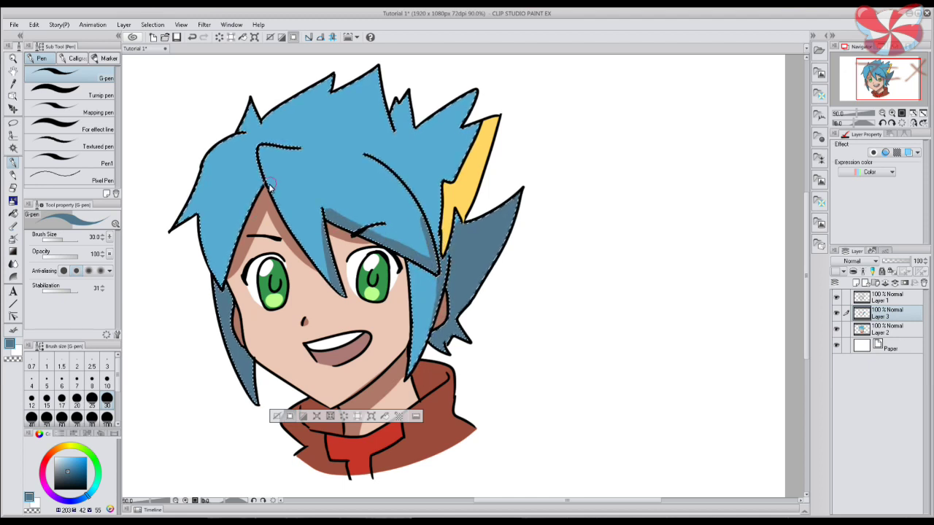
pyautogui.moveTo(231, 283); pyautogui.dragTo(259, 177)
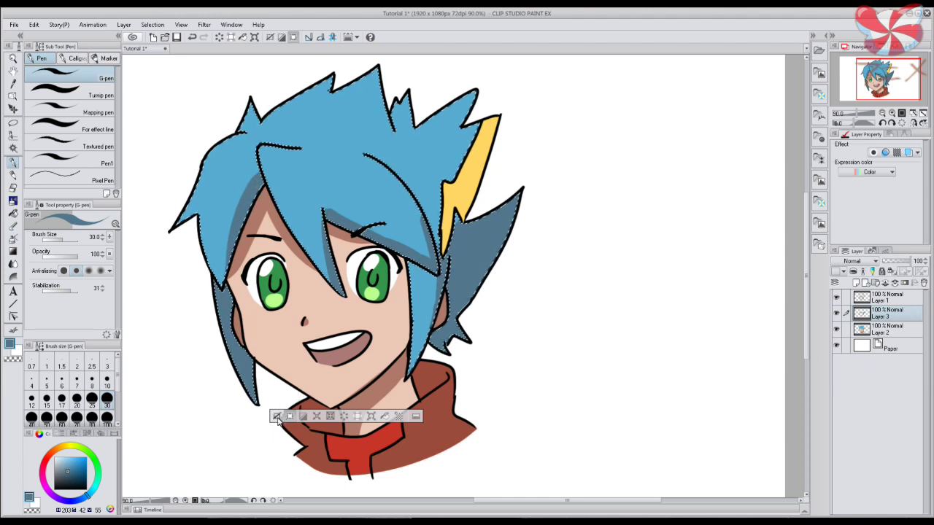
# Clear the hair selection and make the line art on Layer 1 the active layer
pyautogui.hotkey('ctrl', 'd')
pyautogui.moveTo(549, 346); pyautogui.dragTo(559, 326)
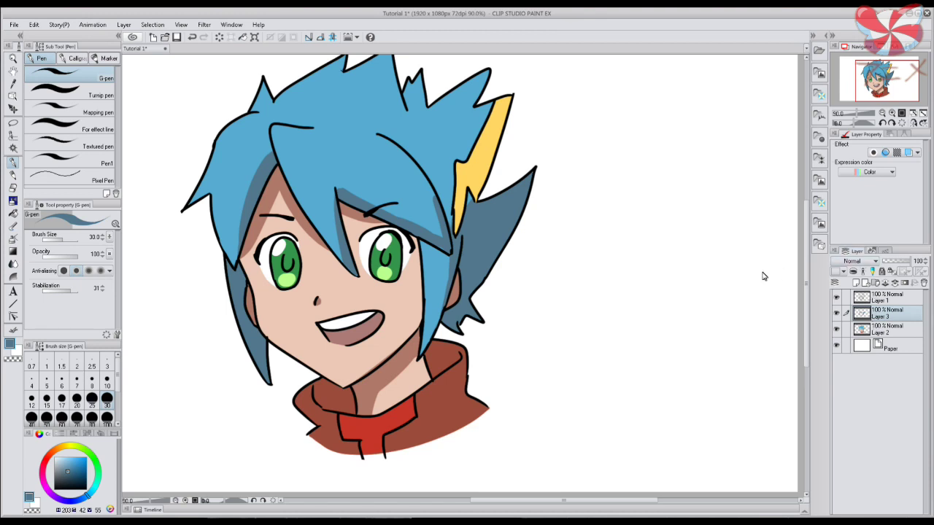
pyautogui.click(881, 299)
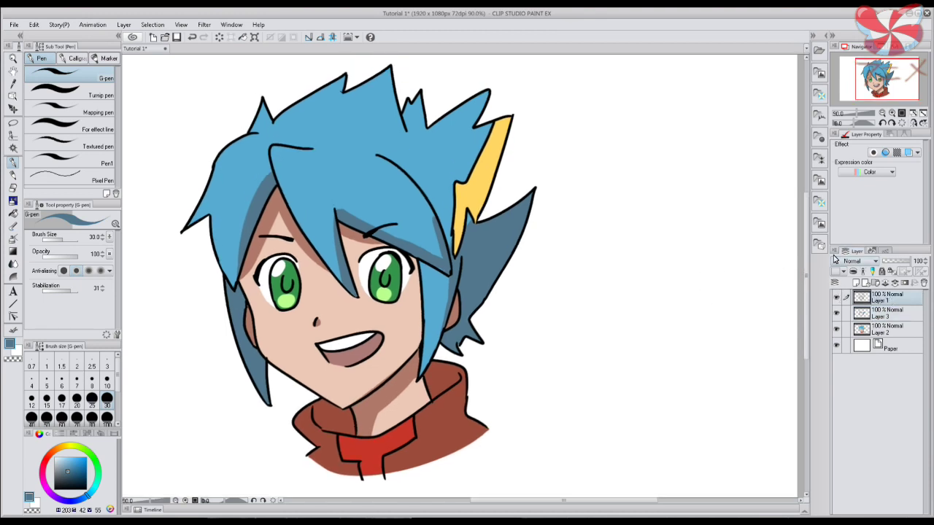
# Try to select the black line art by color gamut with a 9.00 error margin and multiple referring on All layers
pyautogui.click(152, 24)
pyautogui.click(175, 124)
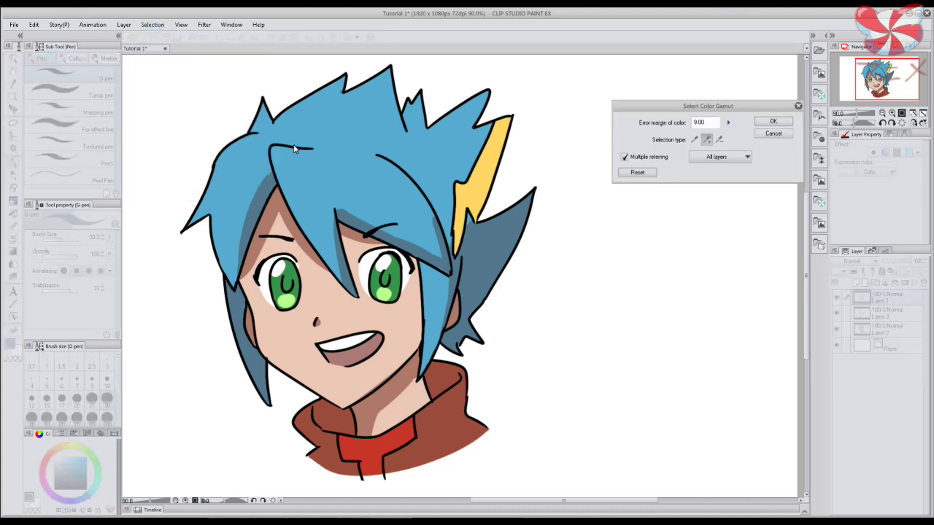
pyautogui.click(289, 151)
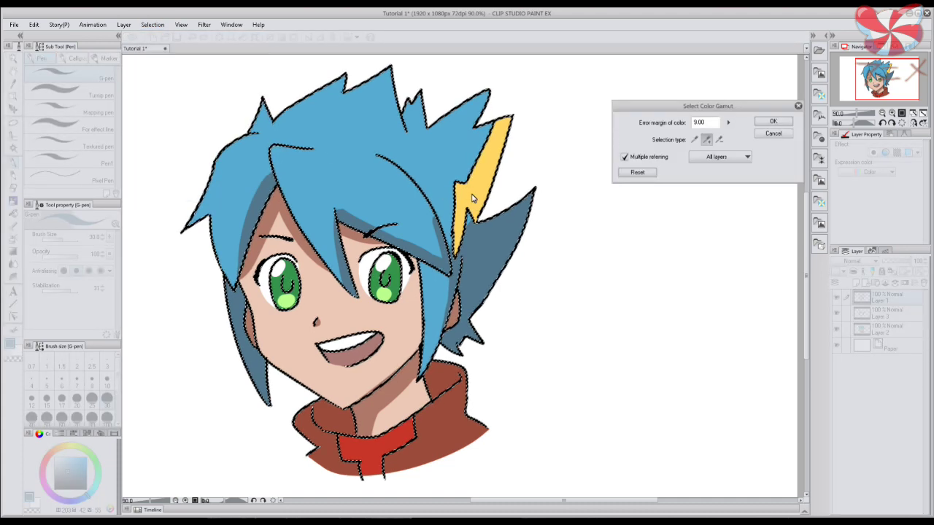
pyautogui.scroll(2, 418, 206)
pyautogui.scroll(8, 418, 206)
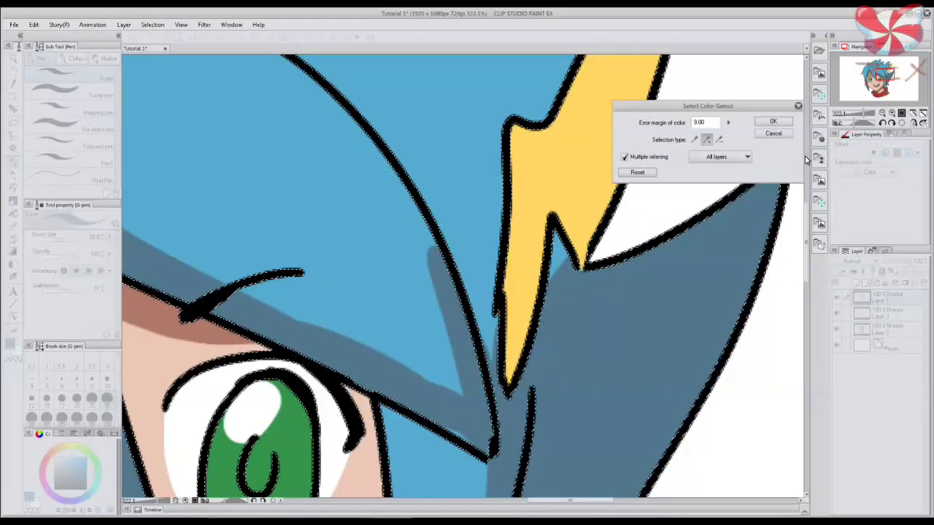
pyautogui.click(782, 133)
pyautogui.scroll(-8, 636, 212)
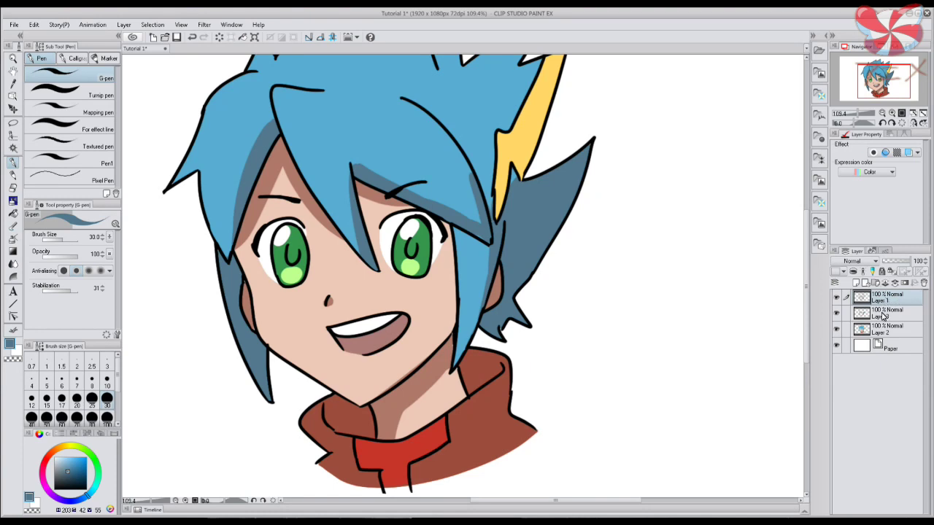
# Create a selection from the Layer 1 line art
pyautogui.rightClick(890, 299)
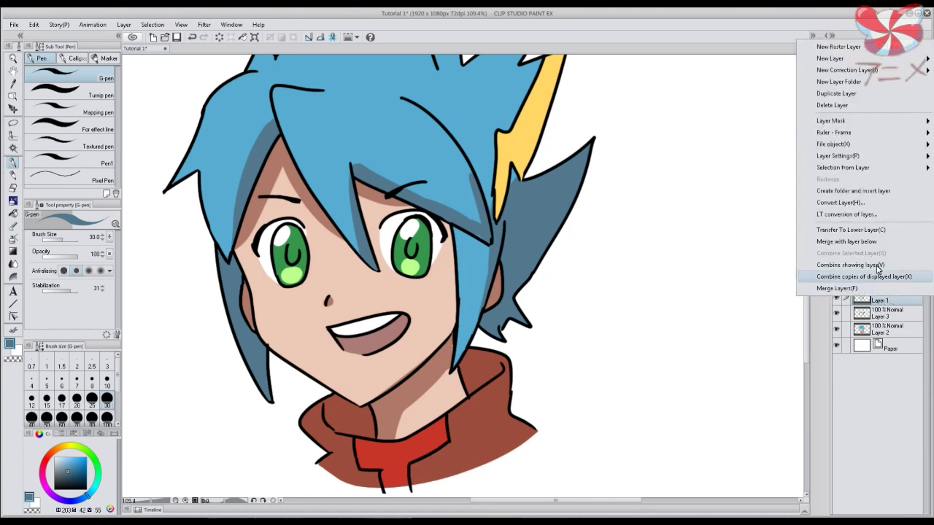
pyautogui.moveTo(853, 169)
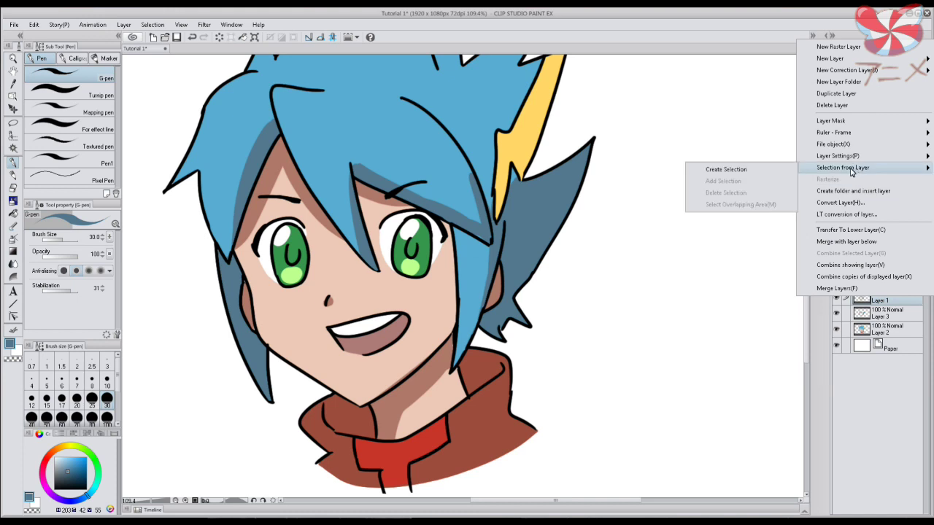
pyautogui.click(761, 174)
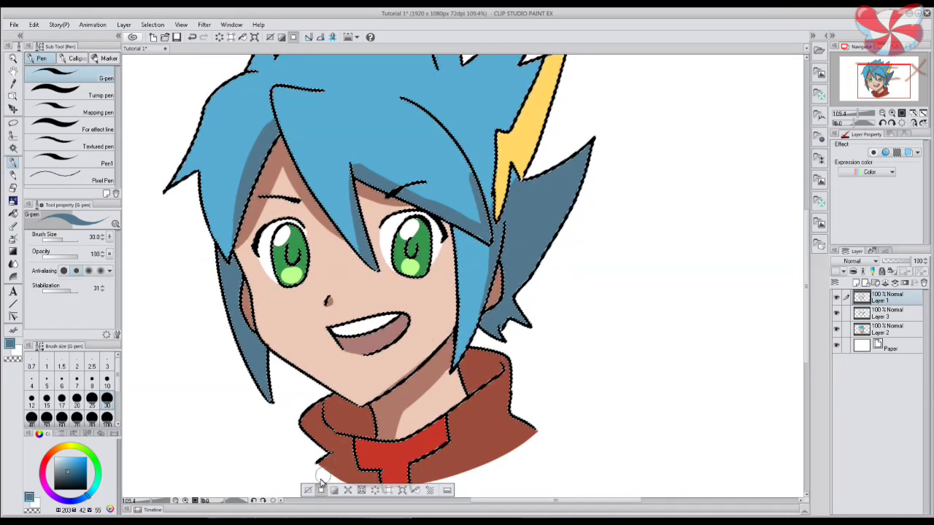
# Recolor the selected line art by filling it with dark purple (hue 279, saturation 64, value 46), and deselect
pyautogui.click(78, 481)
pyautogui.moveTo(81, 499)
pyautogui.mouseDown()
pyautogui.moveTo(73, 501)
pyautogui.moveTo(75, 474)
pyautogui.mouseUp()
pyautogui.click(53, 496)
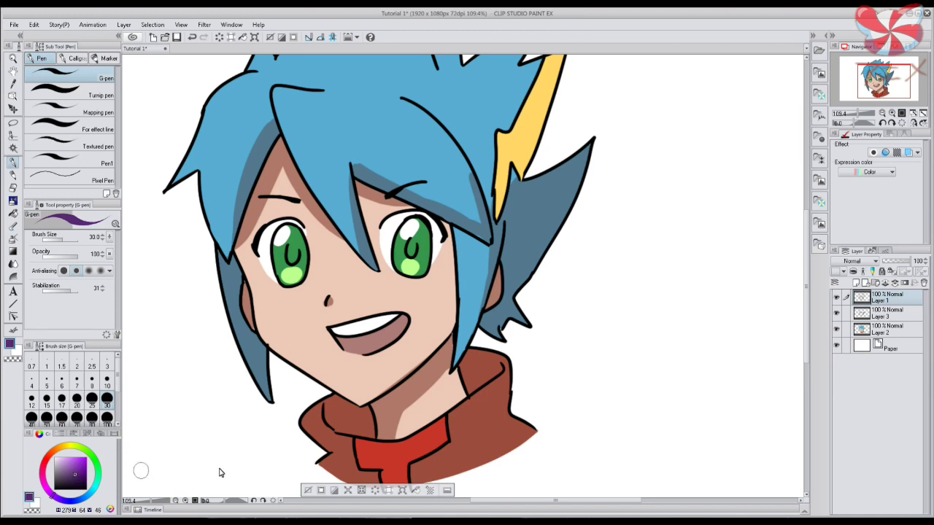
pyautogui.click(415, 490)
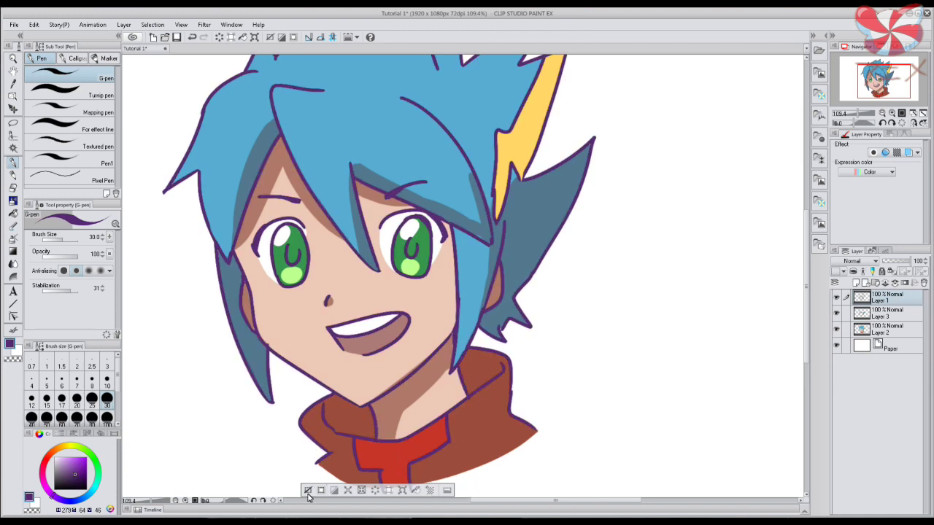
pyautogui.click(308, 492)
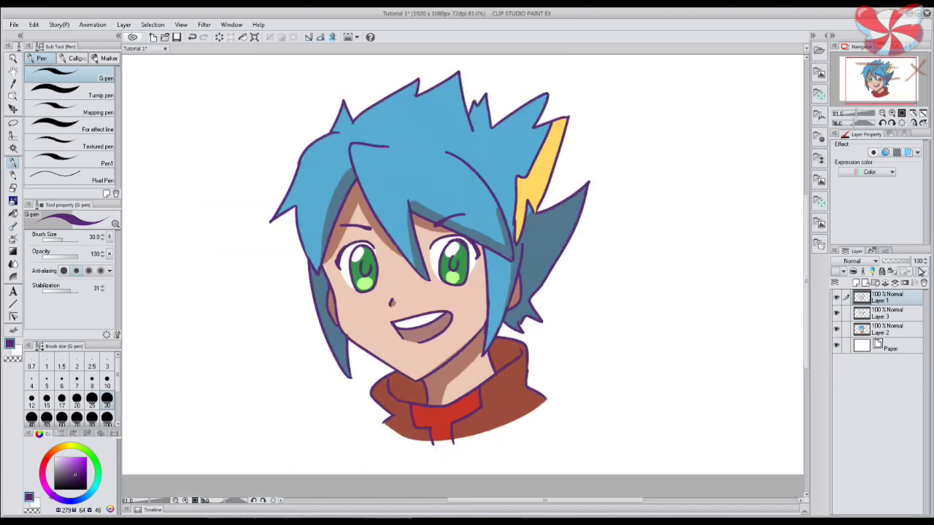
# Create a selection from the recolored purple lines on Layer 1
pyautogui.rightClick(888, 299)
pyautogui.moveTo(846, 168)
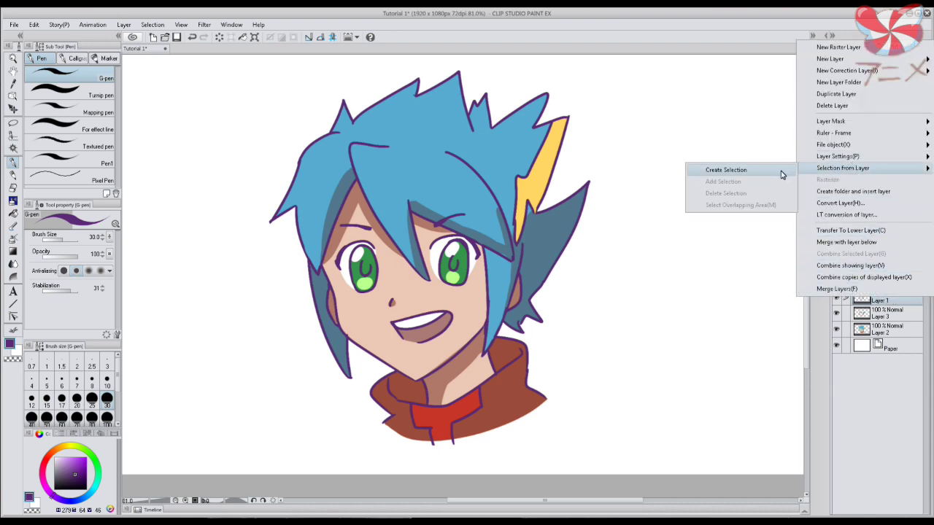
pyautogui.click(772, 176)
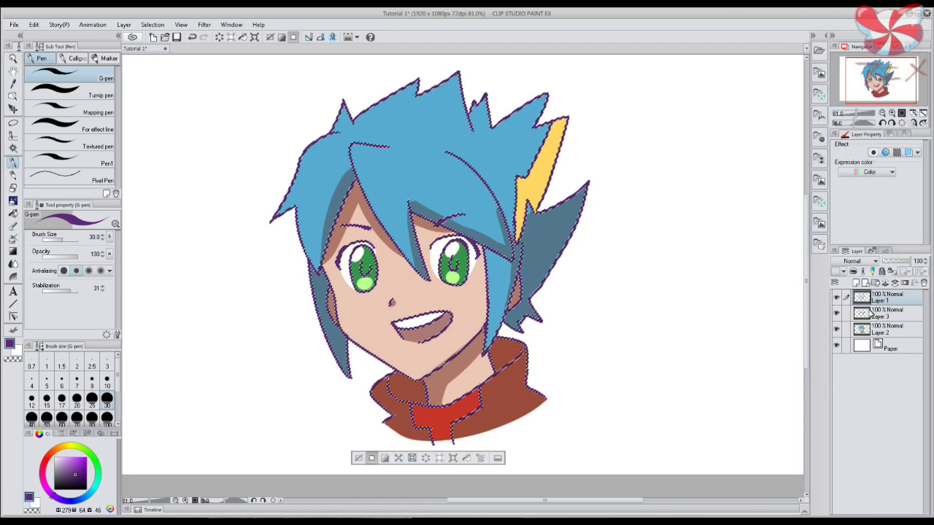
# Create a selection from the flat colors on Layer 2 and add the Layer 1 line art to it
pyautogui.rightClick(886, 334)
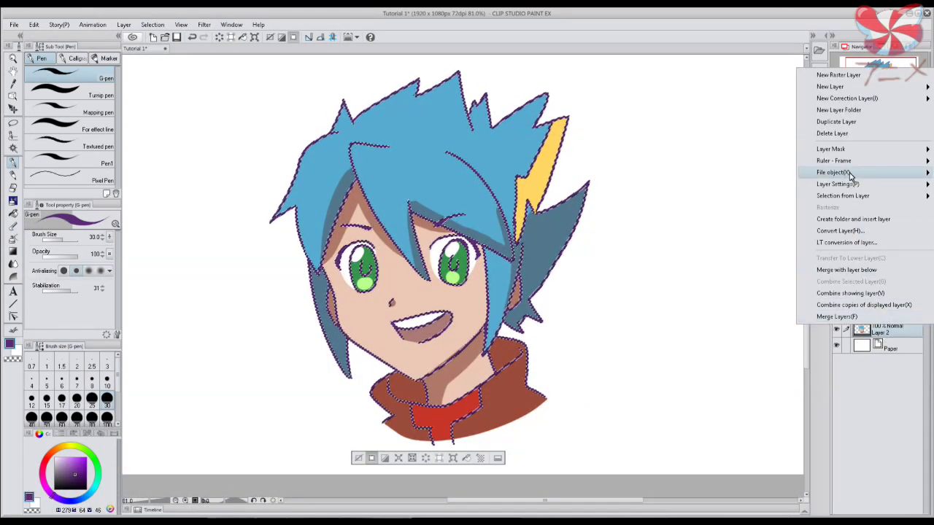
pyautogui.moveTo(851, 196)
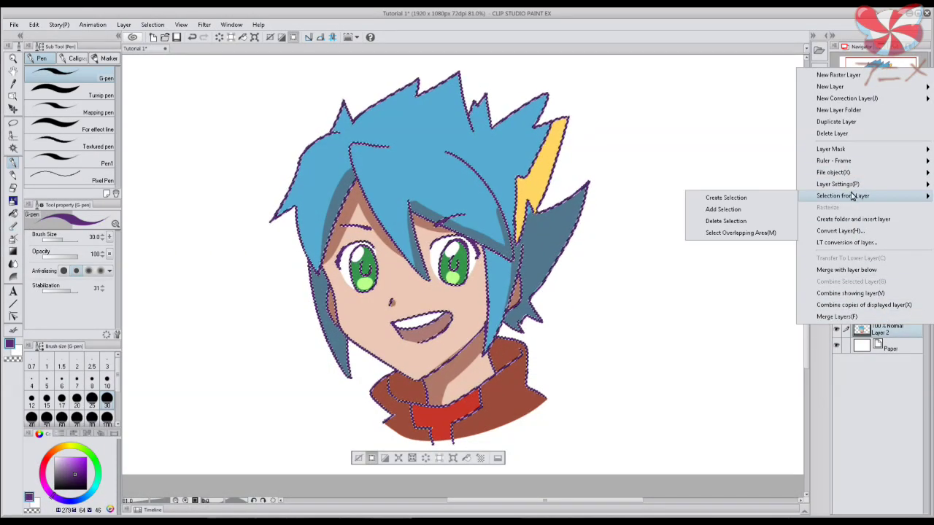
pyautogui.click(729, 197)
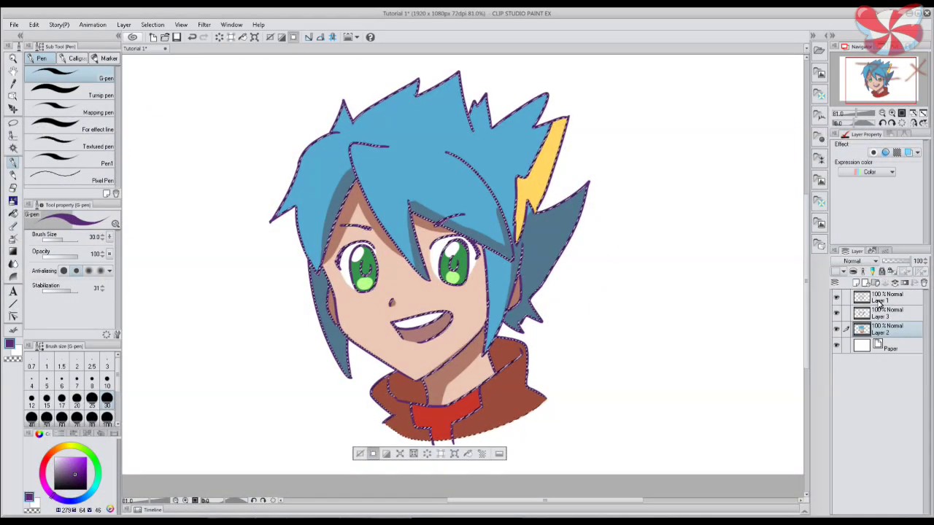
pyautogui.rightClick(880, 303)
pyautogui.moveTo(846, 171)
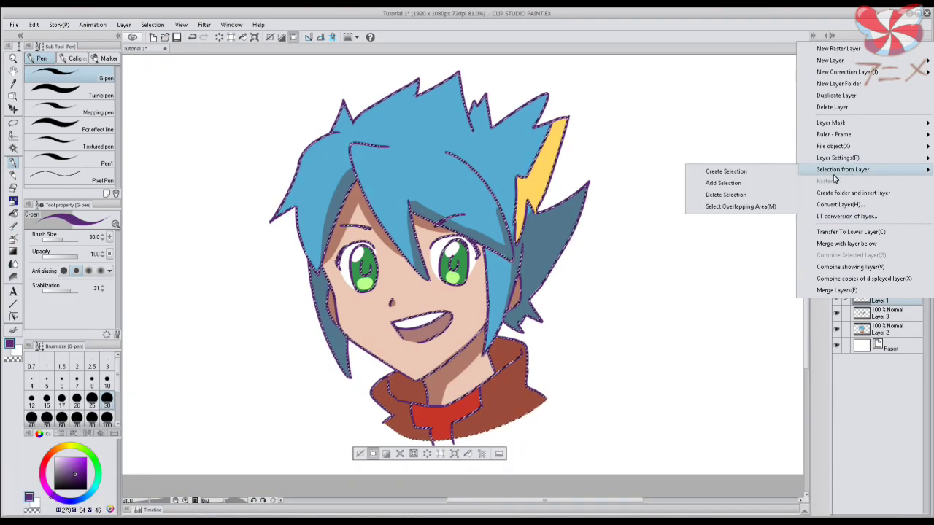
pyautogui.click(717, 187)
pyautogui.scroll(-1, 534, 279)
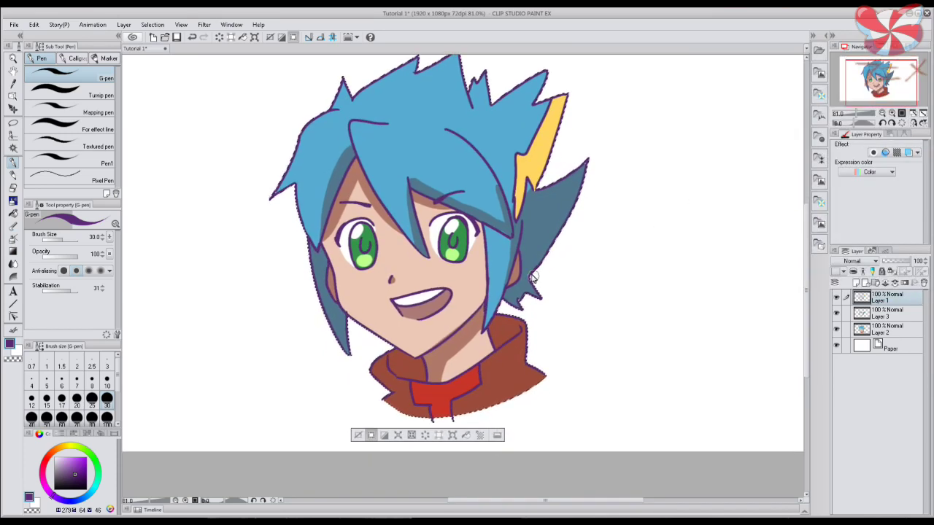
pyautogui.moveTo(540, 277)
pyautogui.mouseDown()
pyautogui.moveTo(542, 299)
pyautogui.moveTo(536, 304)
pyautogui.moveTo(549, 280)
pyautogui.moveTo(531, 294)
pyautogui.mouseUp()
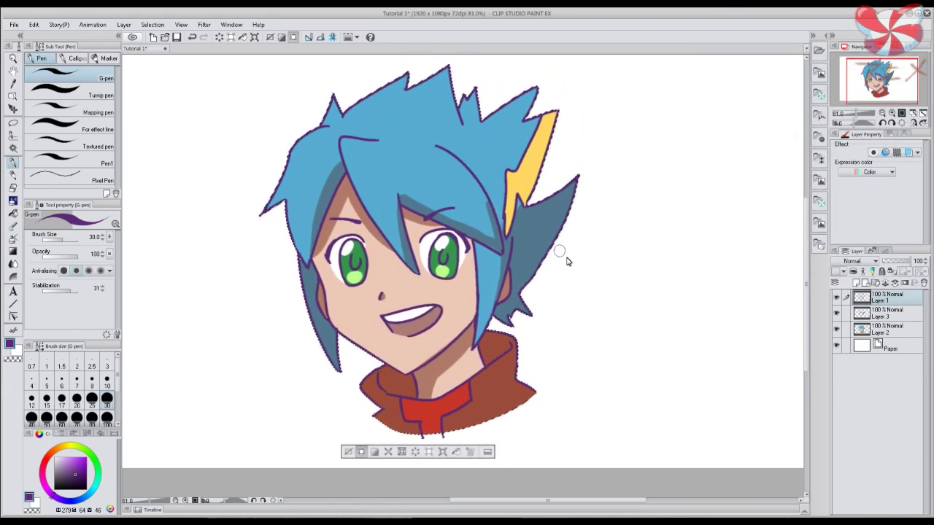
pyautogui.click(33, 24)
pyautogui.moveTo(133, 201)
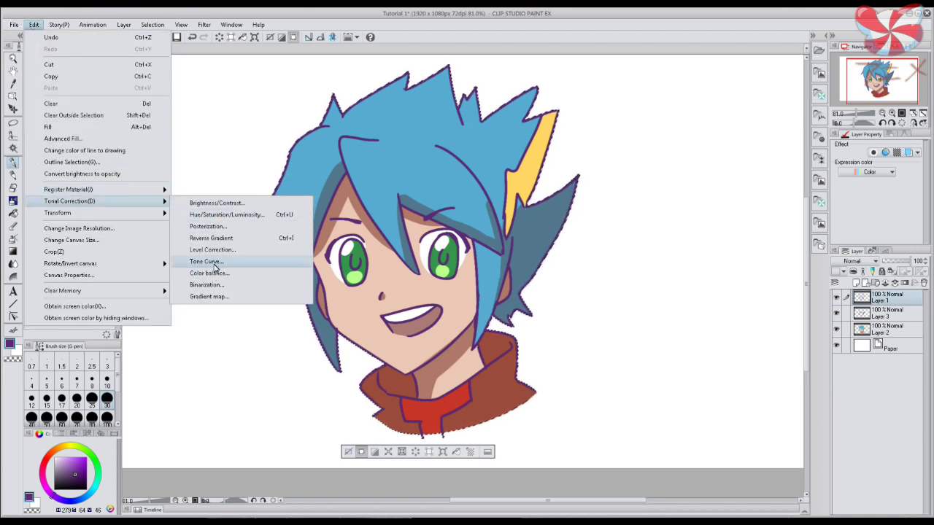
pyautogui.click(851, 332)
pyautogui.click(875, 328)
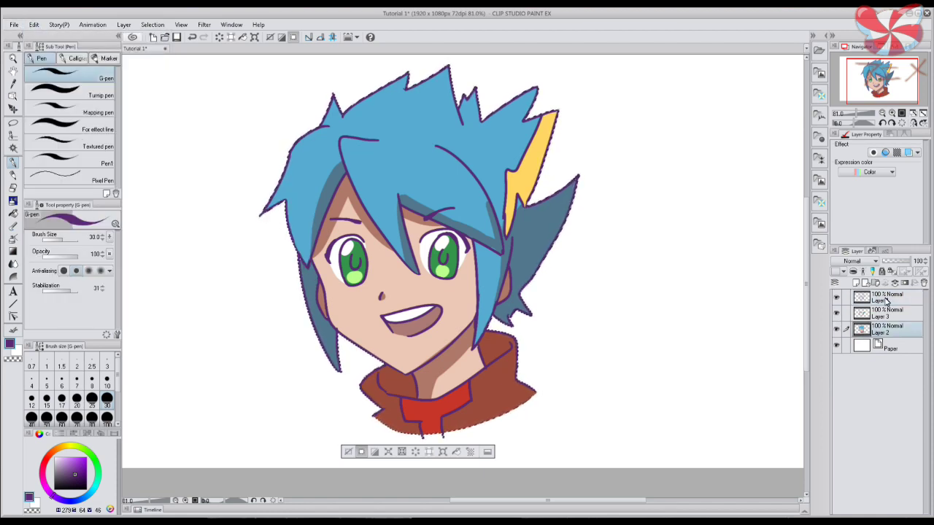
# Add a Tone Curve correction layer above Layer 1, masked to the selected character, and raise its RGB curve slightly to brighten the colors
pyautogui.rightClick(884, 299)
pyautogui.moveTo(851, 68)
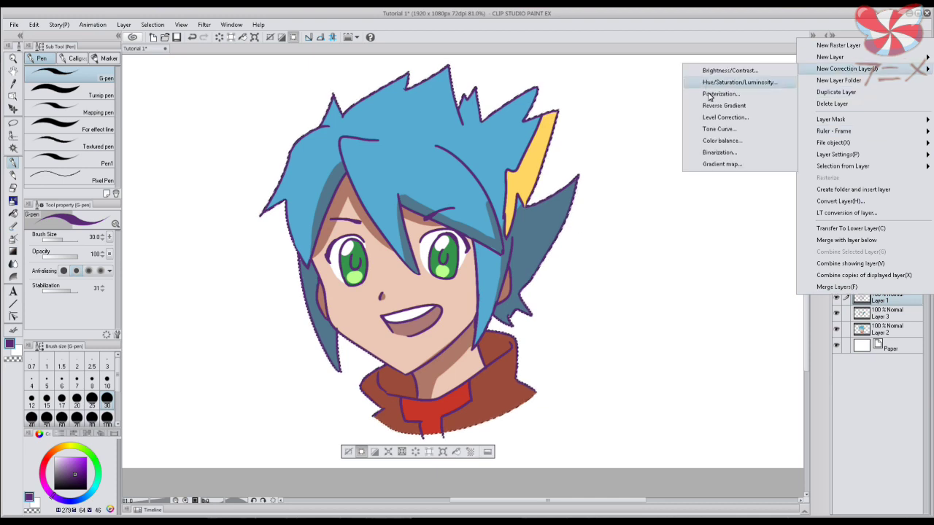
pyautogui.click(722, 130)
pyautogui.moveTo(124, 164); pyautogui.dragTo(147, 135)
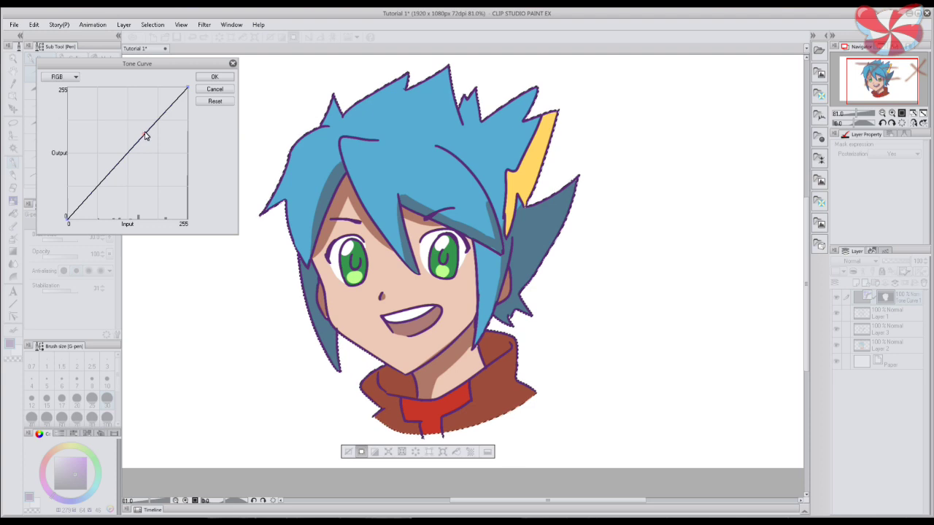
pyautogui.click(214, 78)
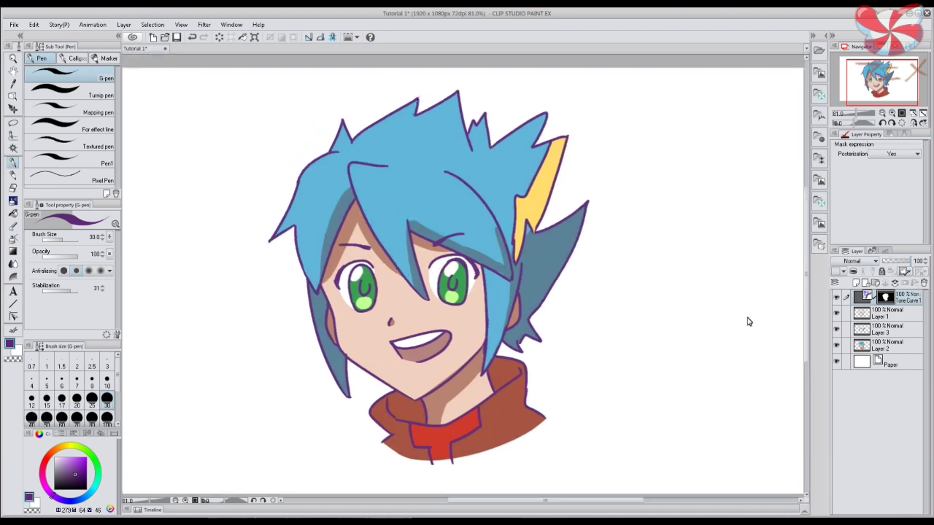
pyautogui.click(897, 363)
pyautogui.moveTo(733, 336); pyautogui.dragTo(728, 323)
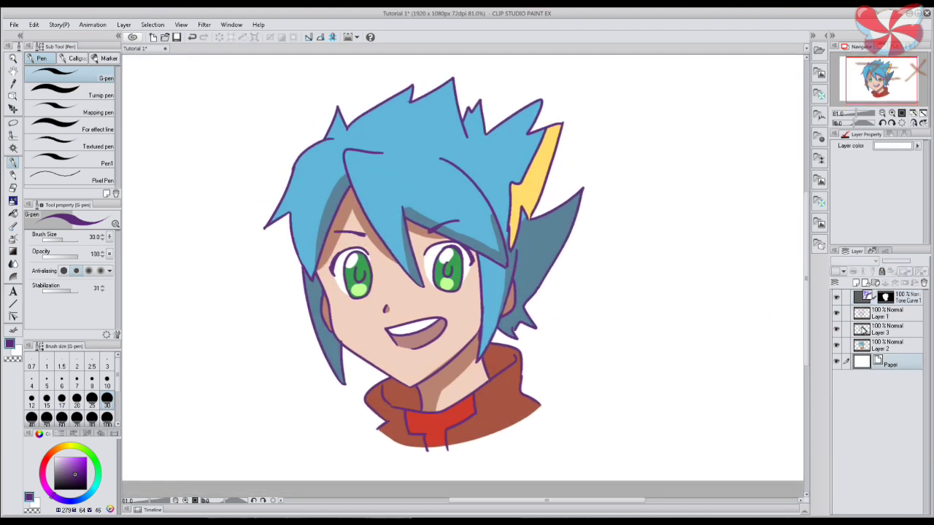
pyautogui.click(898, 353)
pyautogui.click(903, 328)
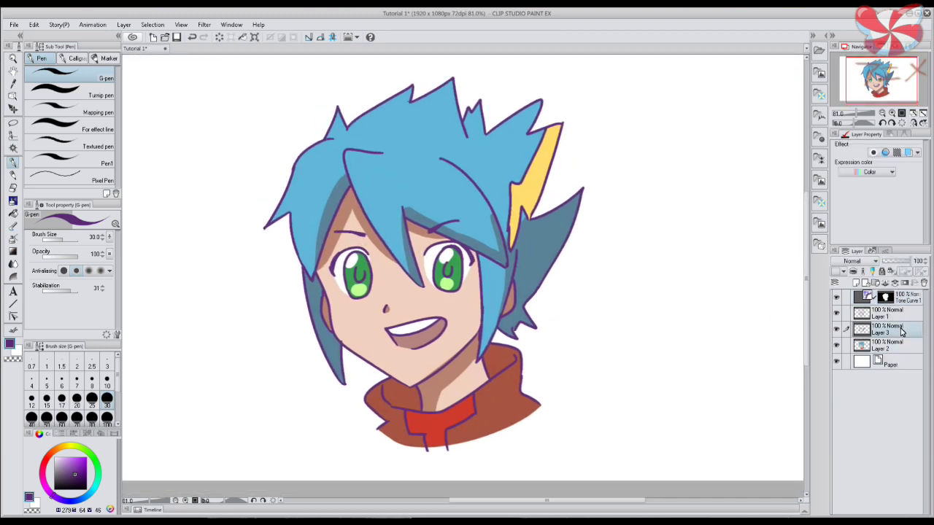
pyautogui.click(897, 313)
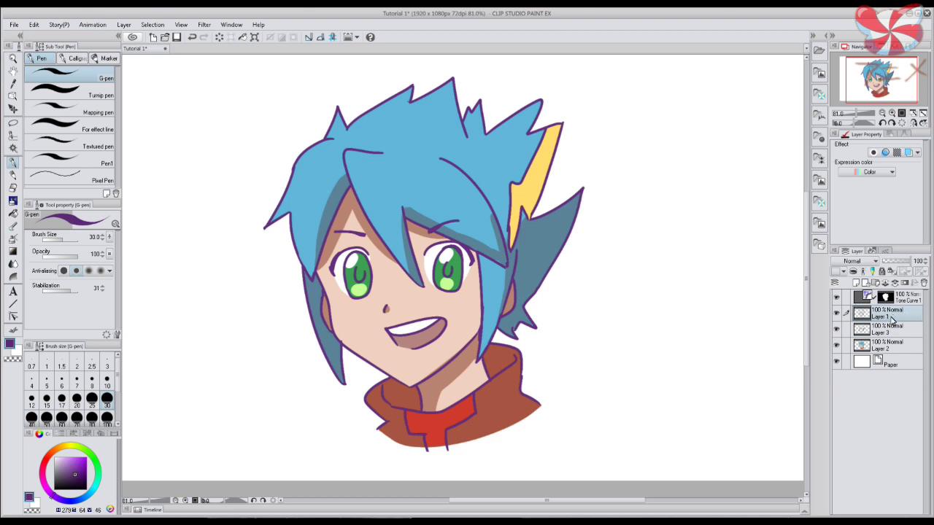
# Group the Tone Curve layer with Layers 1, 3 and 2 in a new folder and collapse it
pyautogui.click(909, 299)
pyautogui.hotkey('ctrl', 'g')
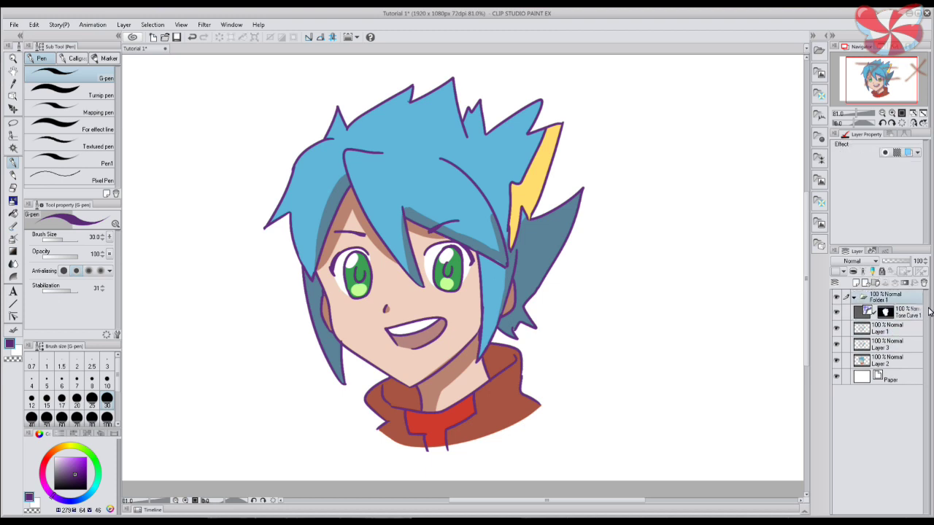
pyautogui.click(909, 319)
pyautogui.keyDown('shift'); pyautogui.click(899, 358); pyautogui.keyUp('shift')
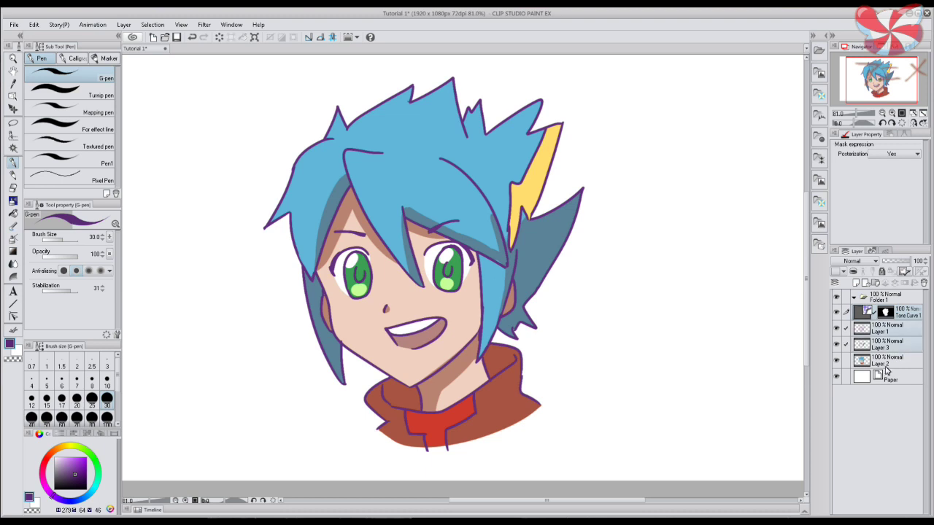
pyautogui.moveTo(905, 312); pyautogui.dragTo(892, 299)
pyautogui.click(854, 298)
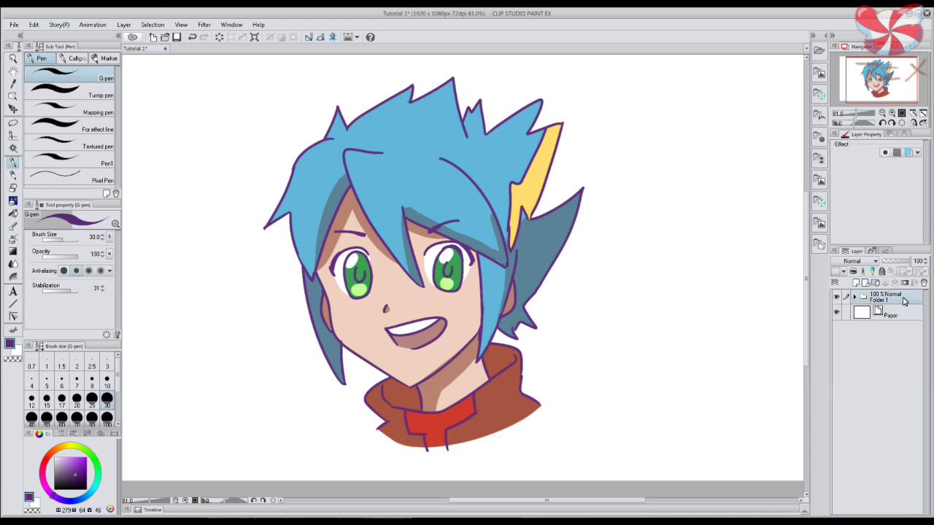
# Duplicate the character's layer folder and hide the original Folder 1
pyautogui.rightClick(902, 298)
pyautogui.click(836, 93)
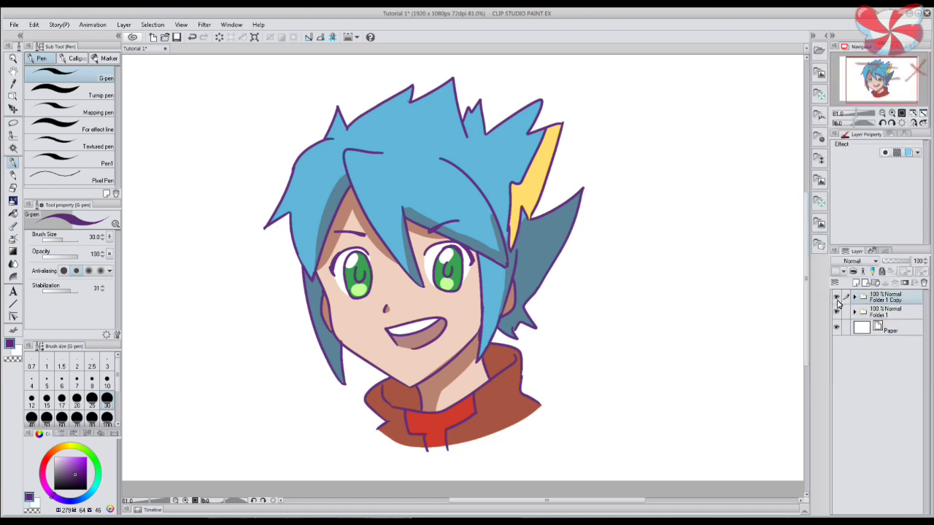
pyautogui.click(836, 311)
# Rename the duplicated folder "Ray"
pyautogui.doubleClick(887, 299)
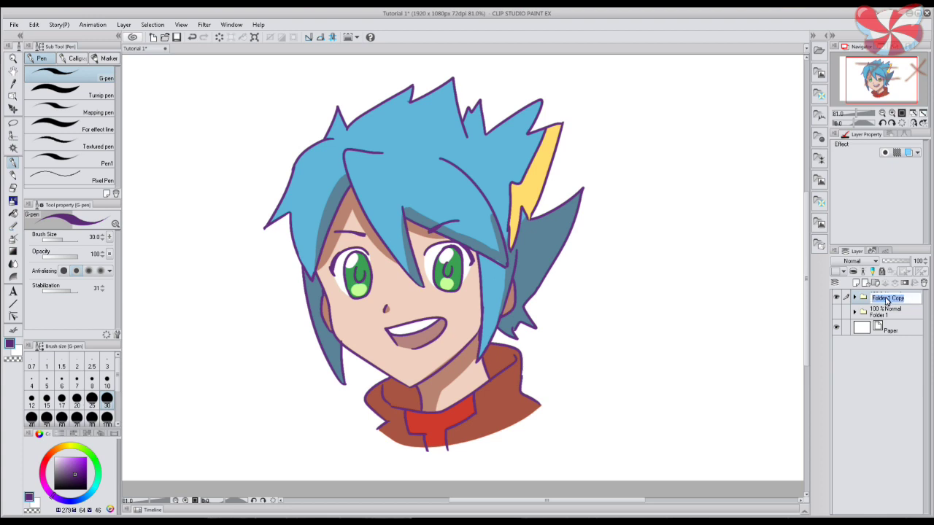
pyautogui.write('Hair')
pyautogui.press('Return')
pyautogui.rightClick(884, 301)
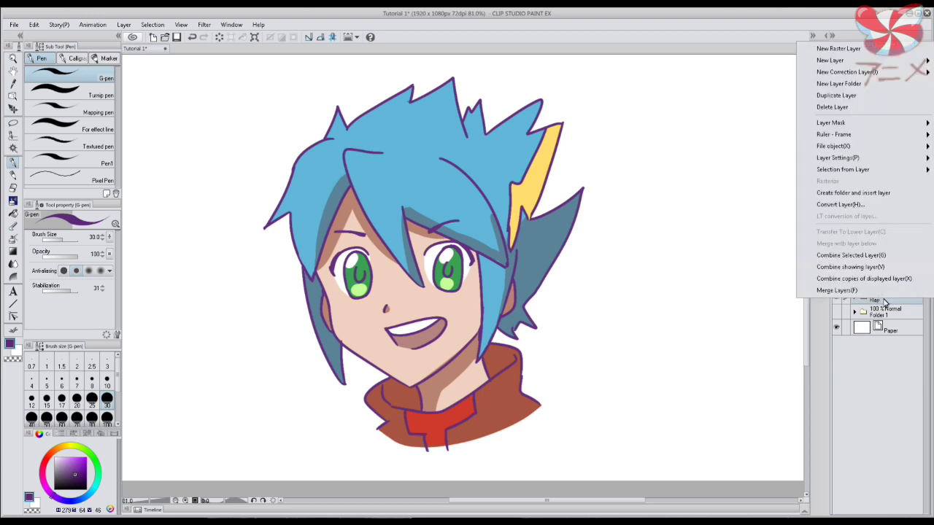
pyautogui.click(879, 304)
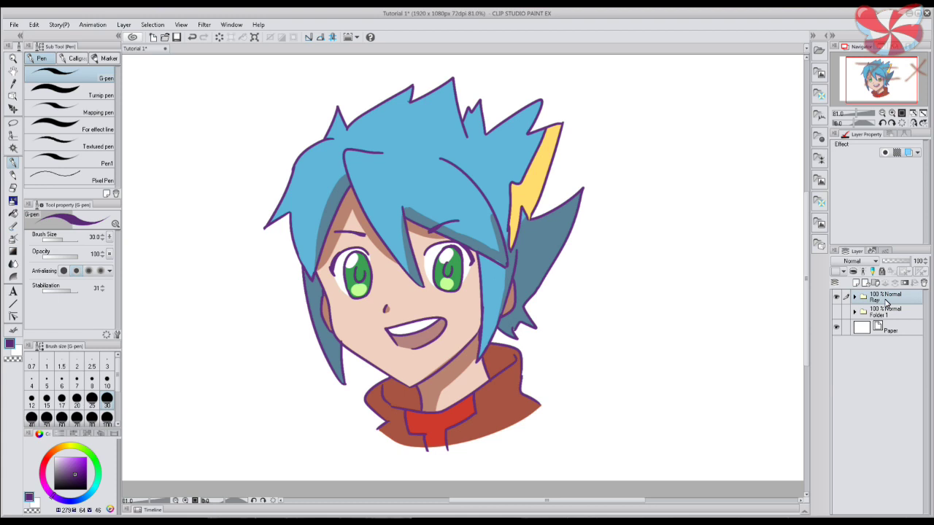
# Combine the Ray folder into a single layer and check it by toggling its visibility off and on
pyautogui.rightClick(885, 302)
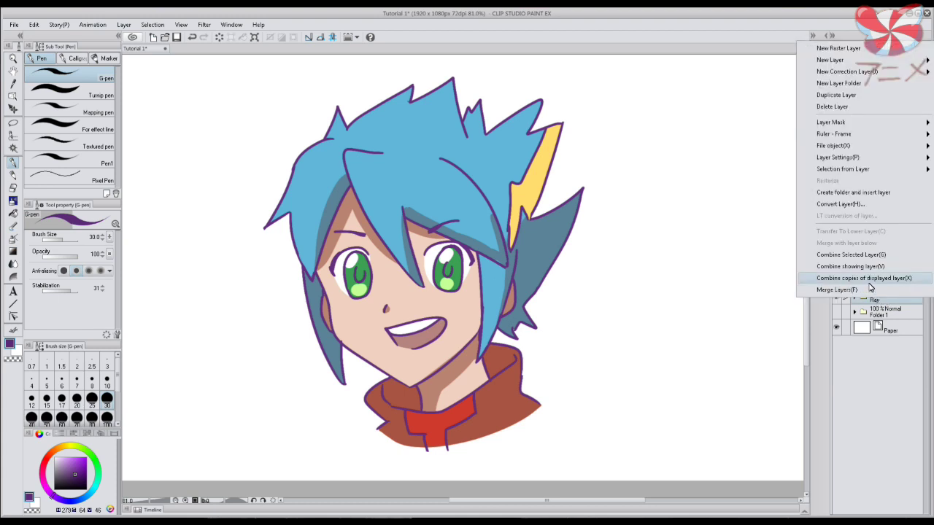
pyautogui.click(863, 260)
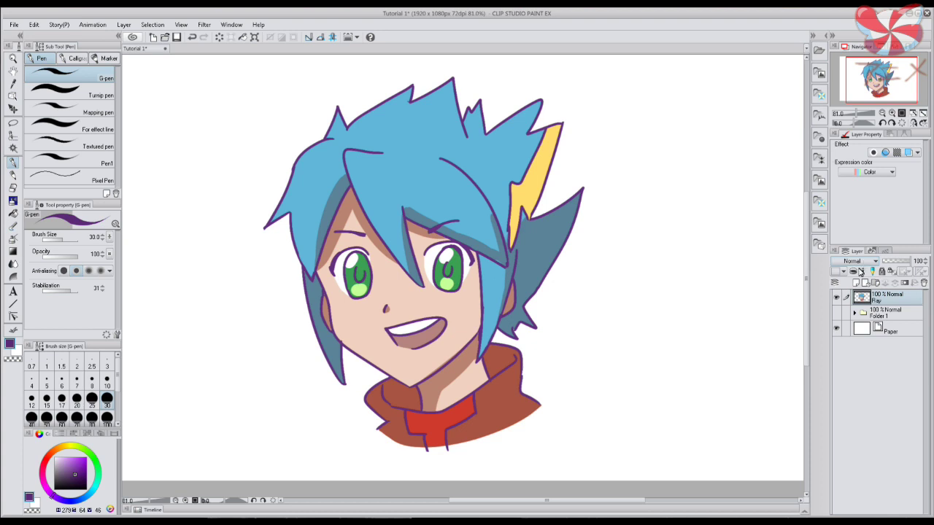
pyautogui.click(837, 299)
pyautogui.click(838, 299)
# Try rotating the Ray layer about 38 degrees counterclockwise with the Scale up/Scale down/Rotate transform
pyautogui.click(34, 25)
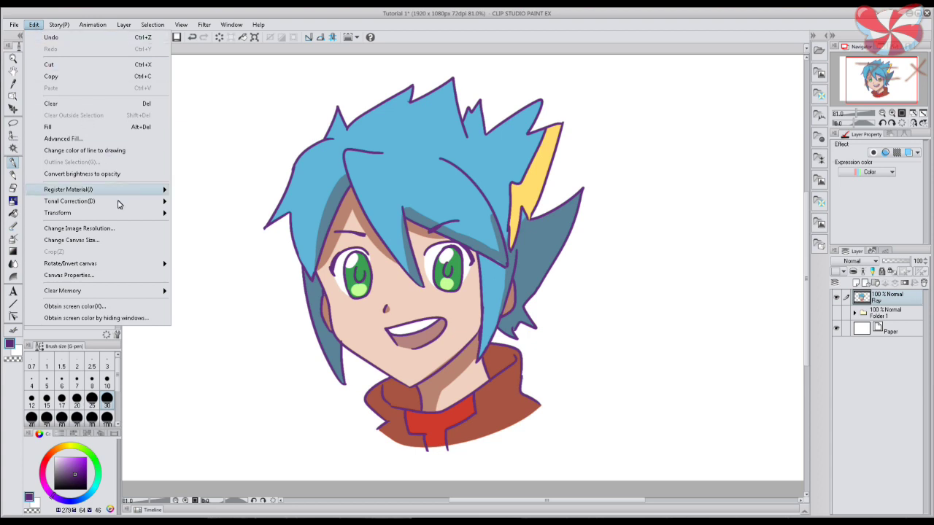
pyautogui.moveTo(125, 218)
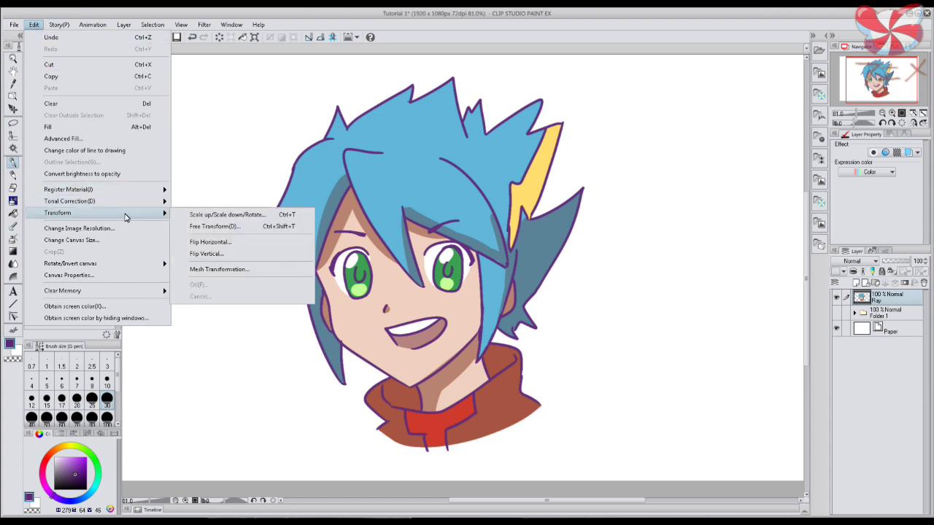
pyautogui.click(296, 218)
pyautogui.moveTo(594, 100); pyautogui.dragTo(457, 154)
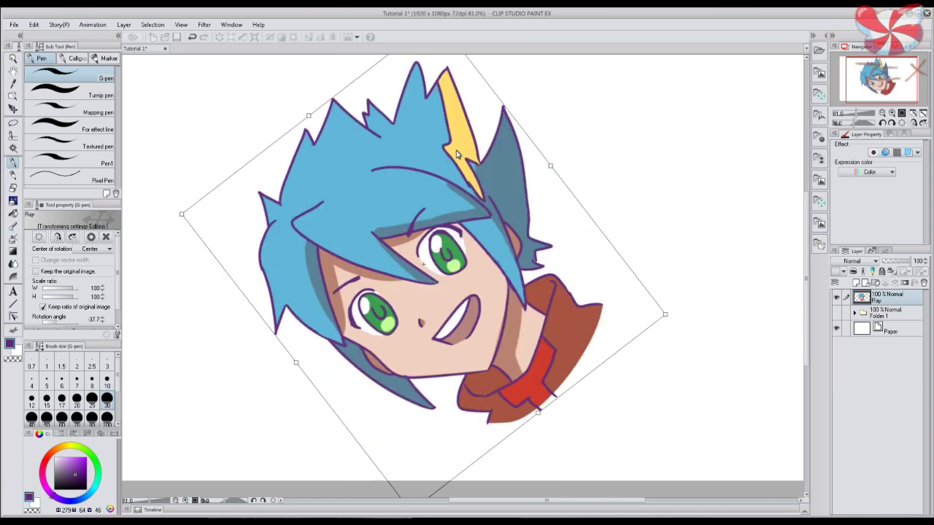
pyautogui.press('Escape')
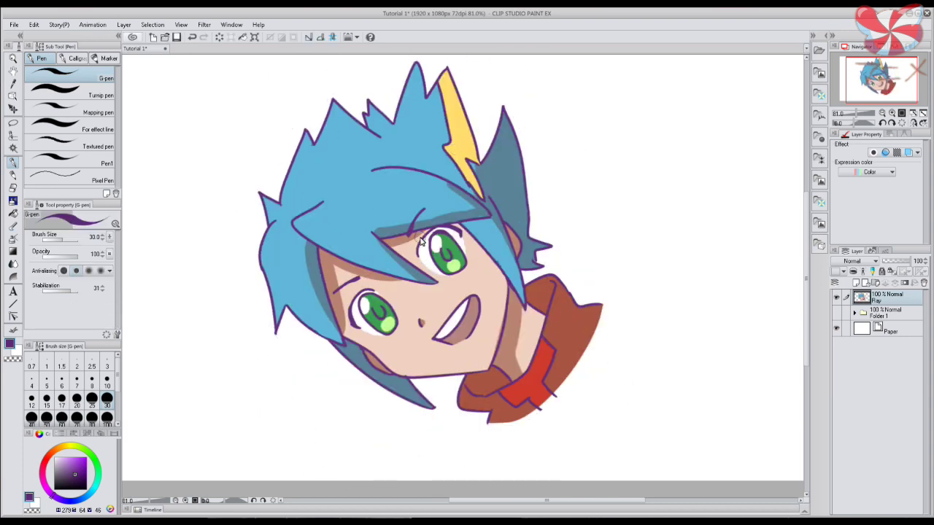
# Try a Free Transform on the Ray layer, pulling its upper corners outward to widen the head, and cancel it
pyautogui.click(35, 24)
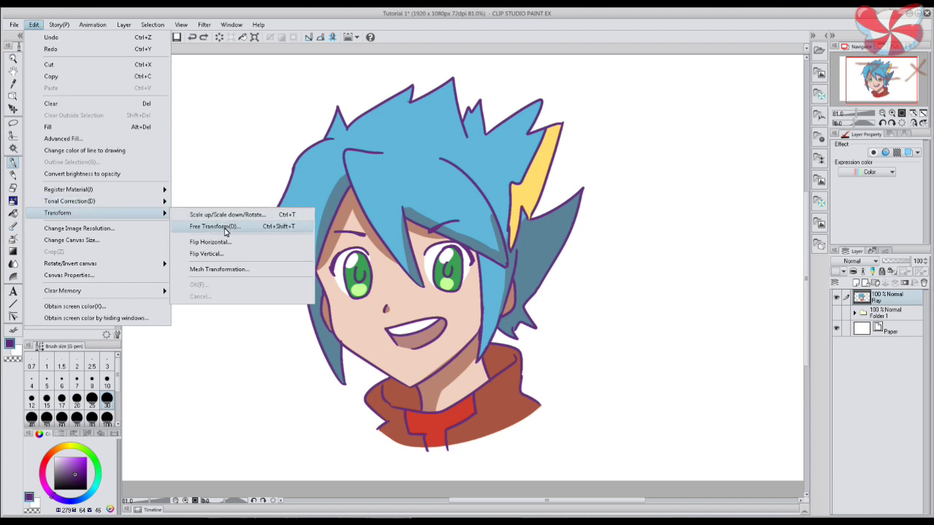
pyautogui.click(226, 231)
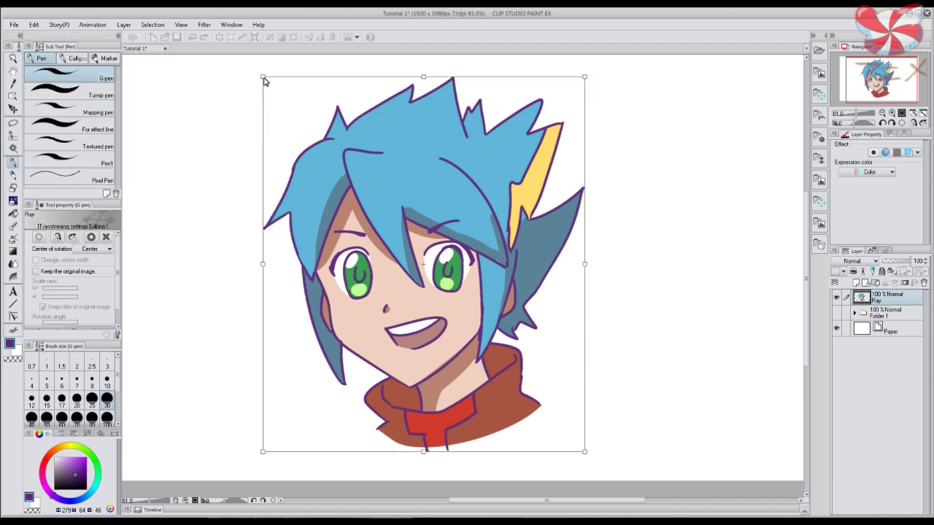
pyautogui.moveTo(264, 81); pyautogui.dragTo(240, 121)
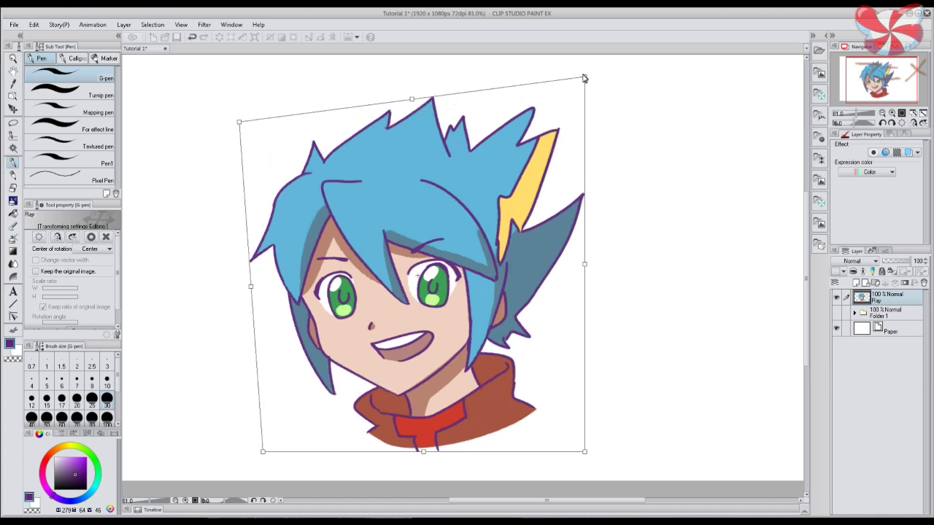
pyautogui.moveTo(585, 79); pyautogui.dragTo(683, 69)
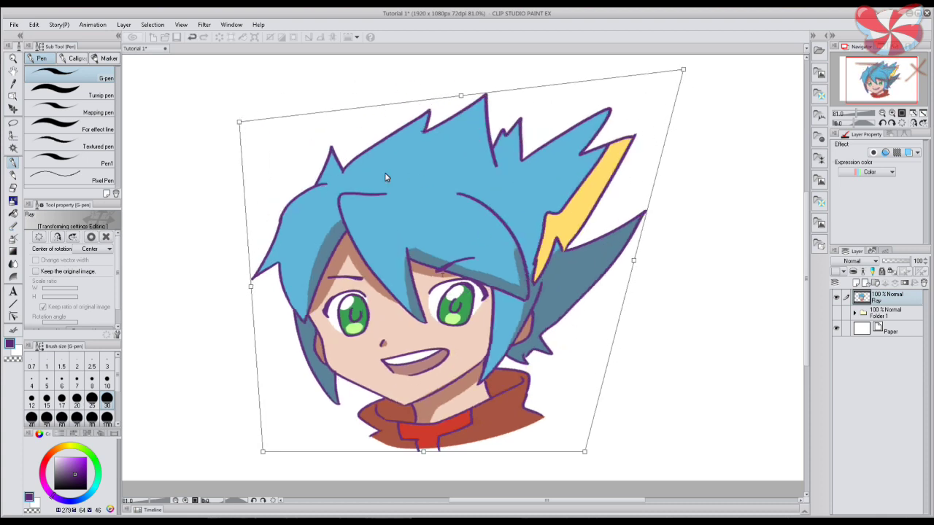
pyautogui.moveTo(238, 121); pyautogui.dragTo(157, 62)
pyautogui.press('Return')
pyautogui.moveTo(408, 257); pyautogui.dragTo(413, 239)
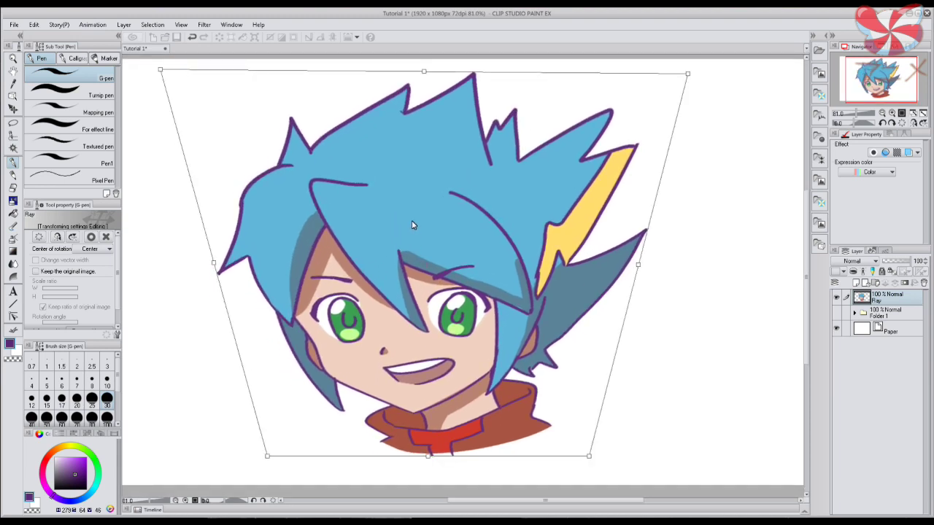
pyautogui.click(106, 237)
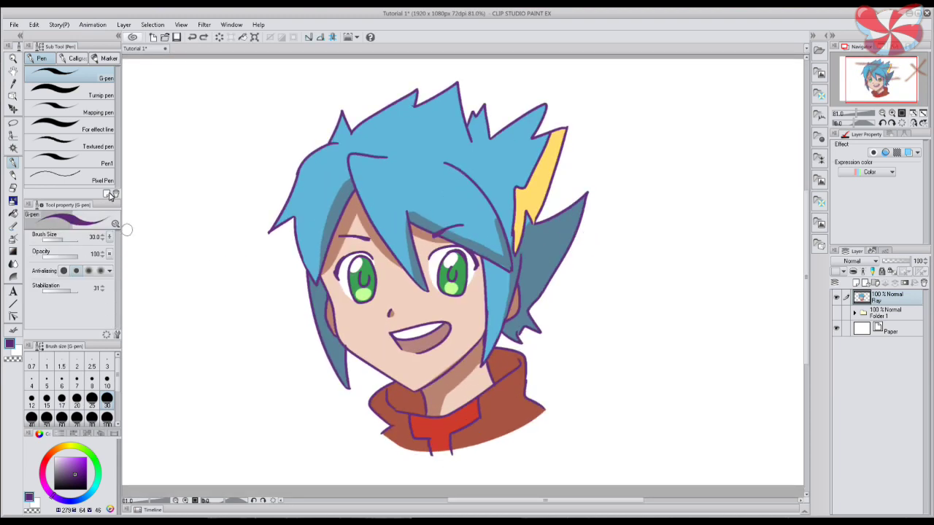
# Try a Mesh Transformation on the Ray layer, pulling the upper mesh points outward to stretch the hair, and cancel it
pyautogui.click(36, 24)
pyautogui.moveTo(130, 213)
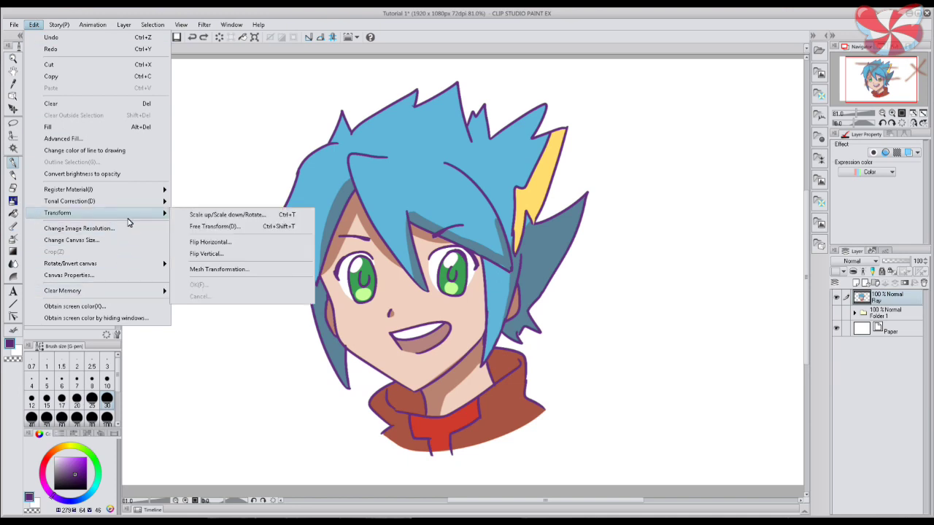
pyautogui.click(219, 269)
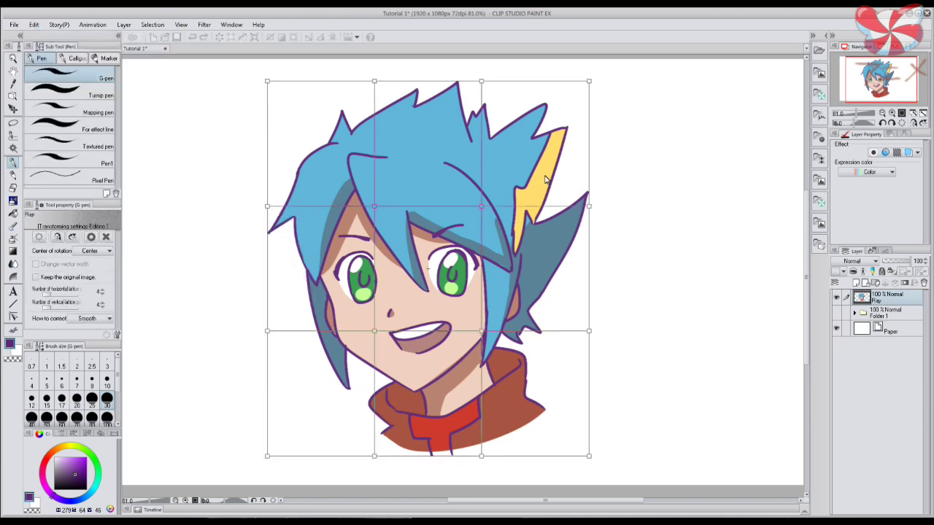
pyautogui.moveTo(589, 86); pyautogui.dragTo(609, 71)
pyautogui.moveTo(589, 206); pyautogui.dragTo(610, 213)
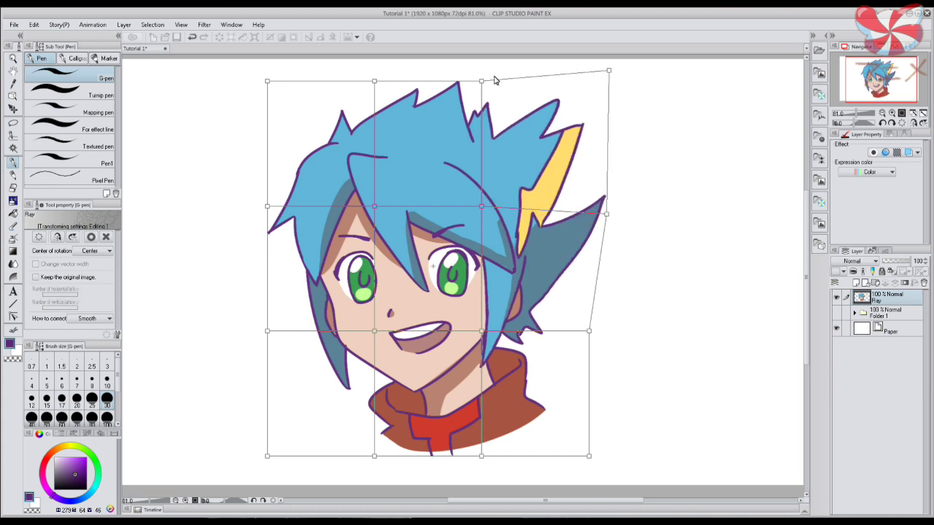
pyautogui.moveTo(481, 82); pyautogui.dragTo(478, 68)
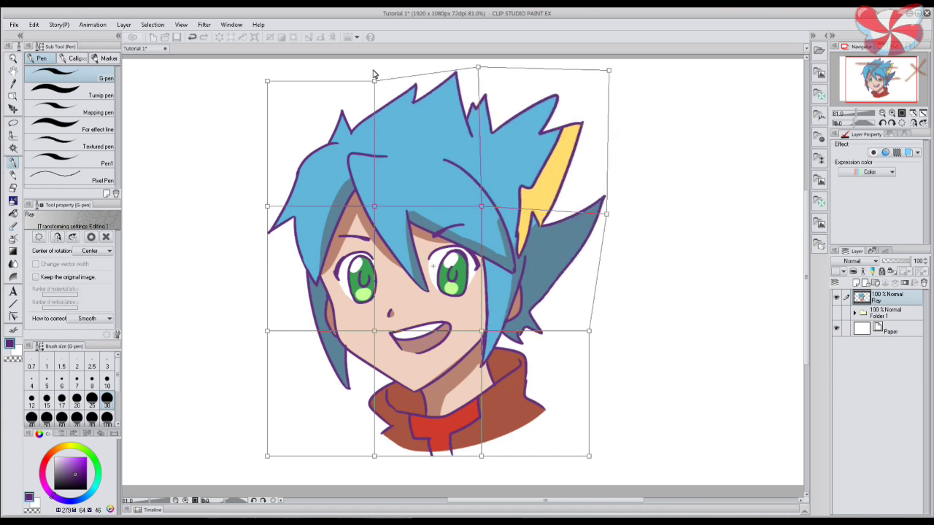
pyautogui.moveTo(374, 82); pyautogui.dragTo(371, 58)
pyautogui.moveTo(268, 83); pyautogui.dragTo(272, 57)
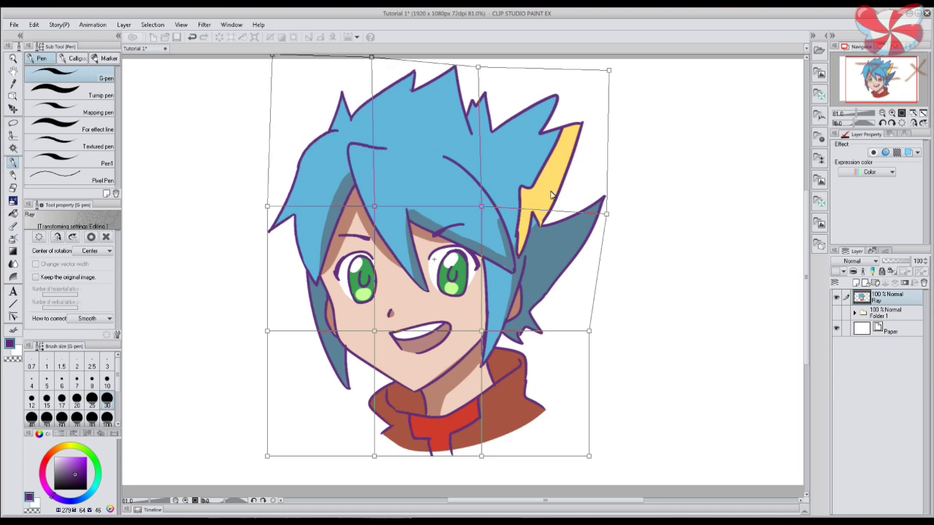
pyautogui.moveTo(610, 71); pyautogui.dragTo(639, 63)
pyautogui.moveTo(479, 68); pyautogui.dragTo(496, 56)
pyautogui.press('Return')
pyautogui.moveTo(466, 371); pyautogui.dragTo(471, 398)
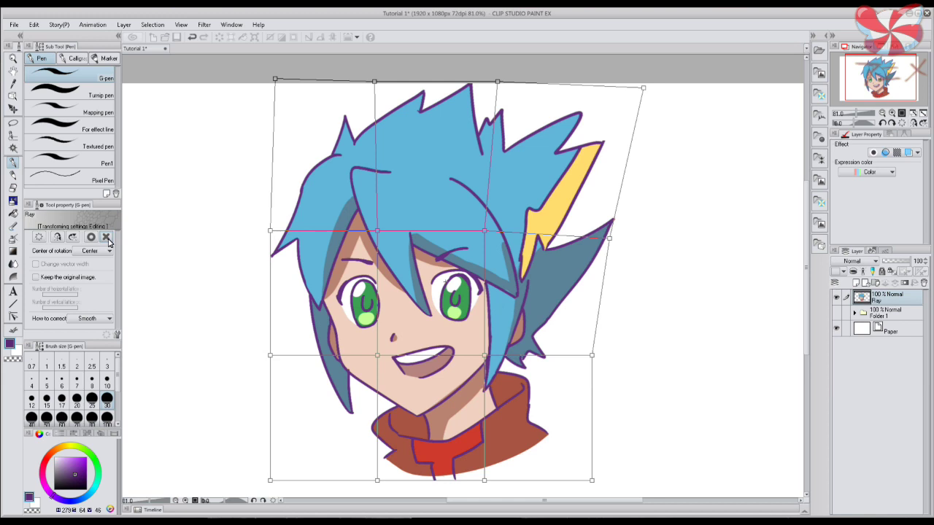
pyautogui.click(107, 238)
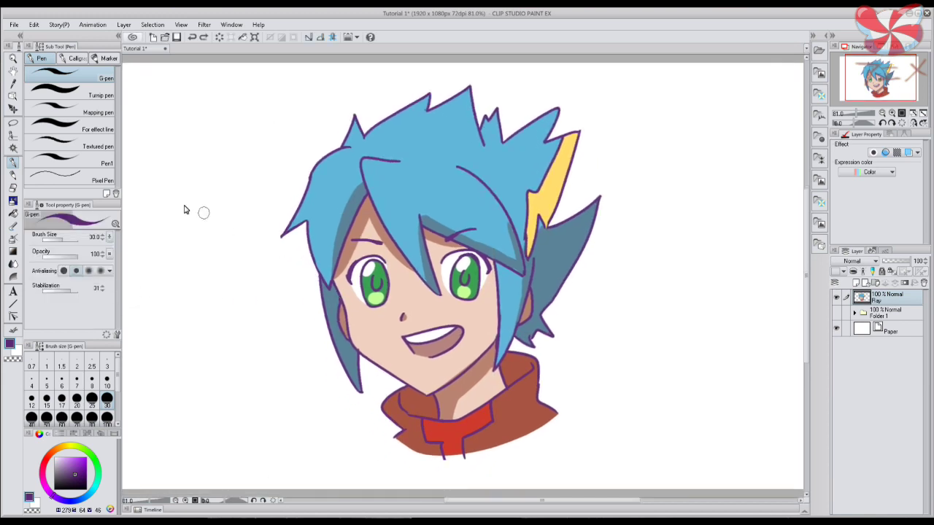
# Switch to the Rectangle marquee tool and save the document
pyautogui.click(12, 124)
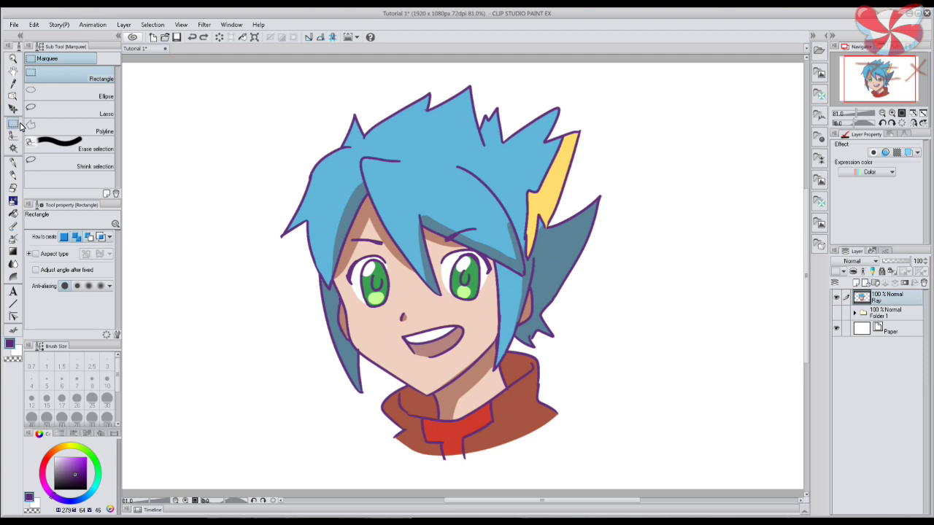
pyautogui.hotkey('ctrl', 's')
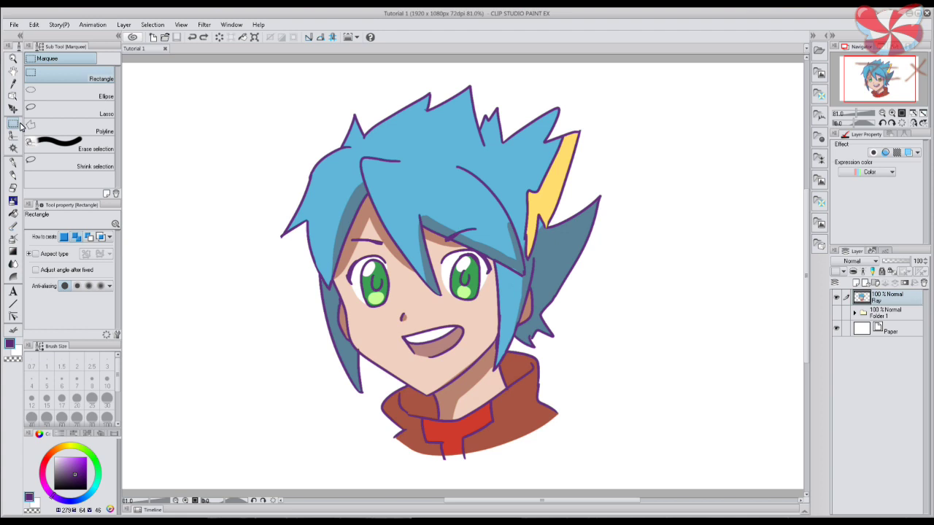
pyautogui.click(921, 113)
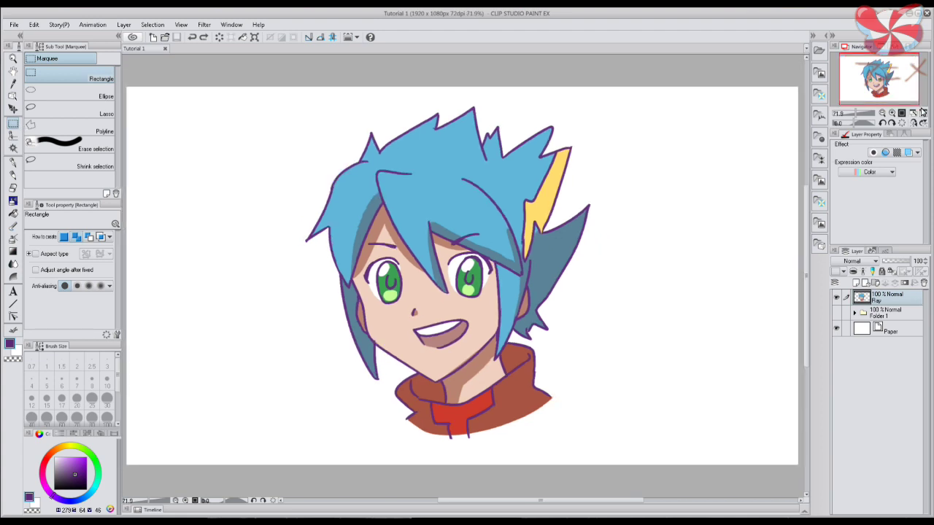